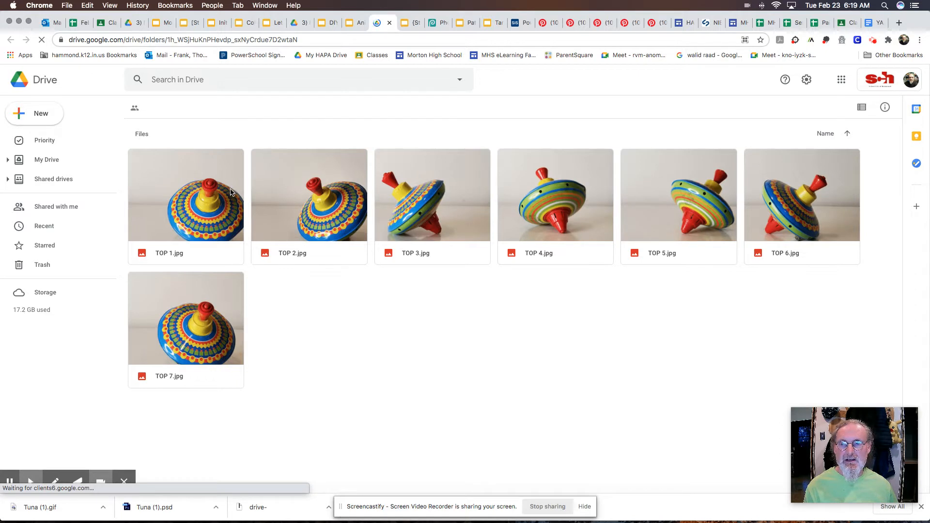
Step: Download the images TOP 1.jpg and TOP 2.jpg from the Top folder, closing each preview
{"action": "left_click", "coordinate": [223, 191]}
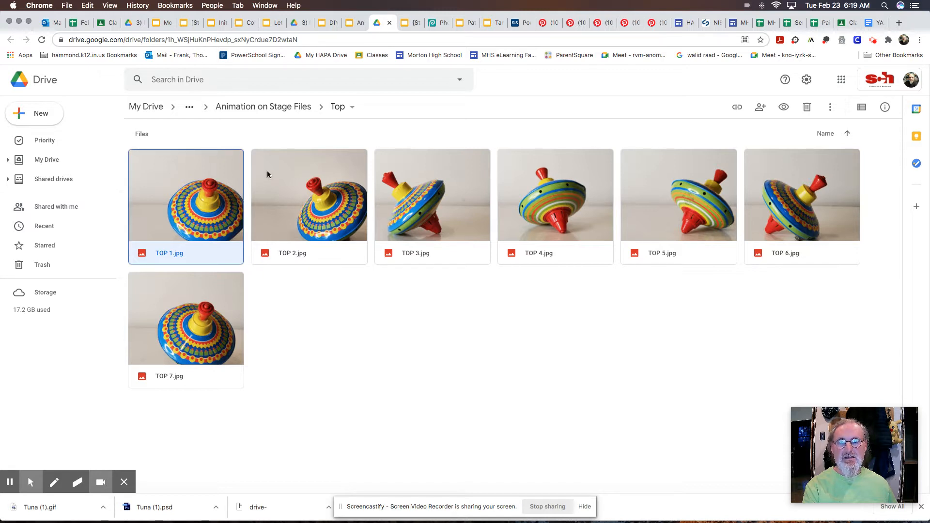
{"action": "double_click", "coordinate": [227, 159]}
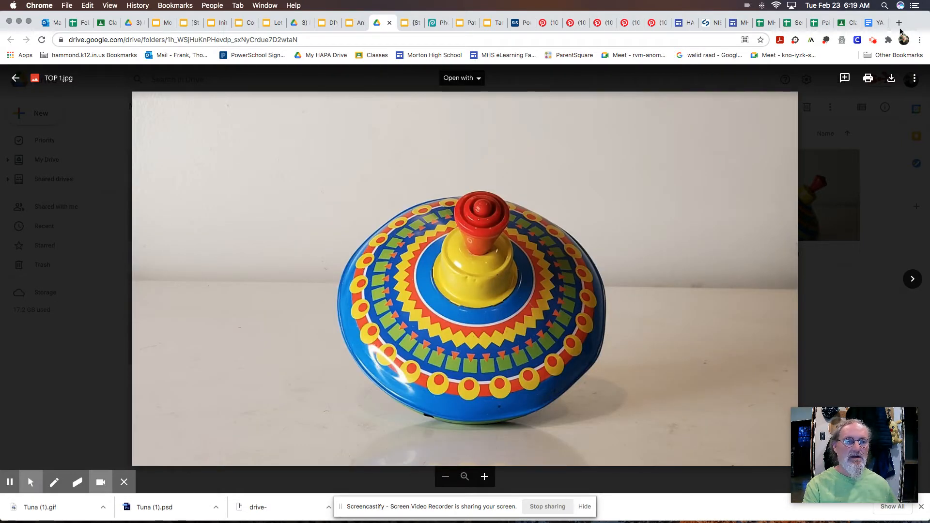
{"action": "left_click", "coordinate": [891, 81]}
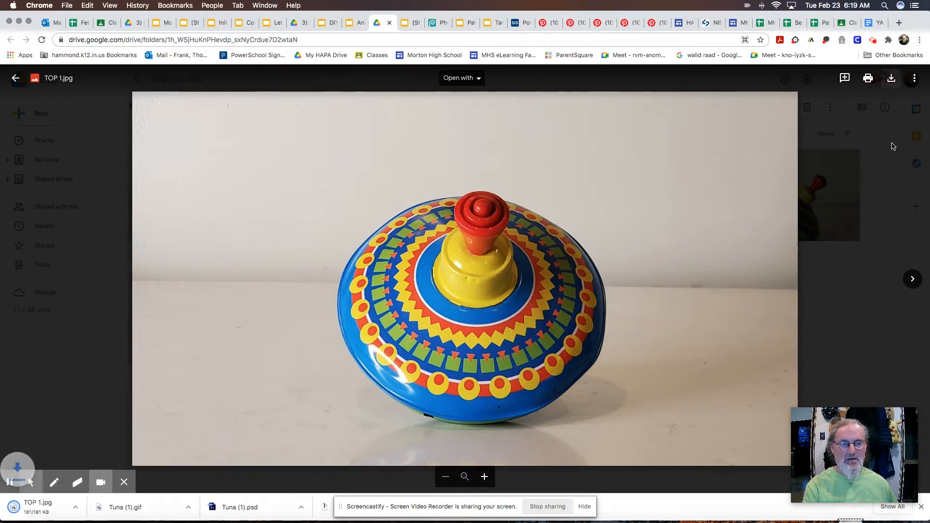
{"action": "left_click", "coordinate": [890, 160]}
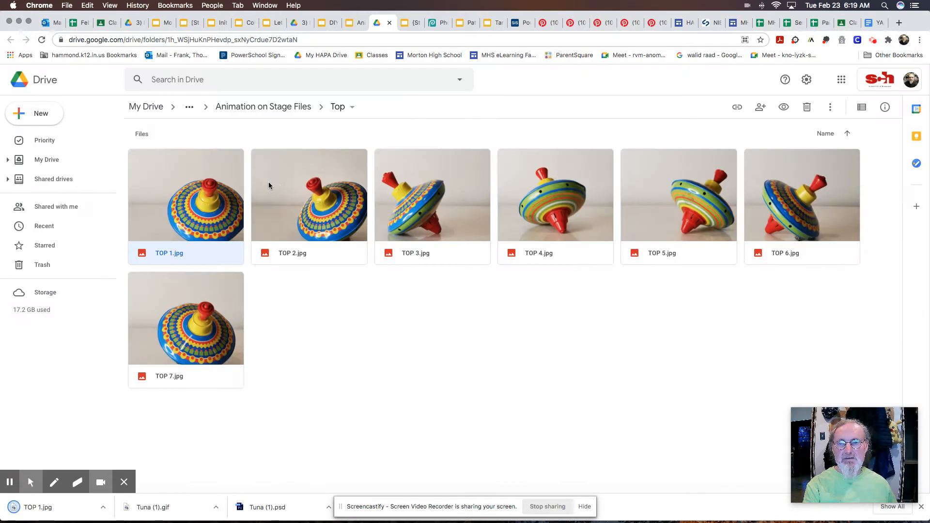
{"action": "double_click", "coordinate": [299, 176]}
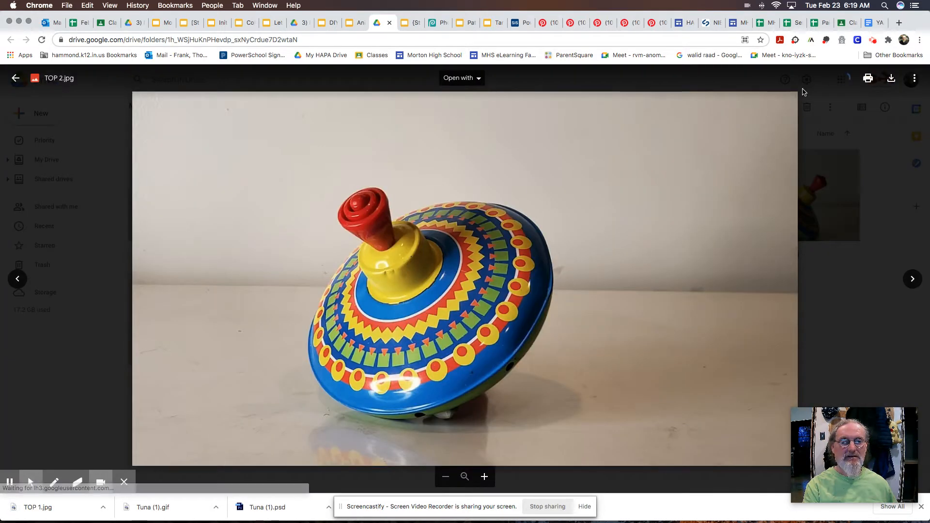
{"action": "left_click", "coordinate": [890, 80]}
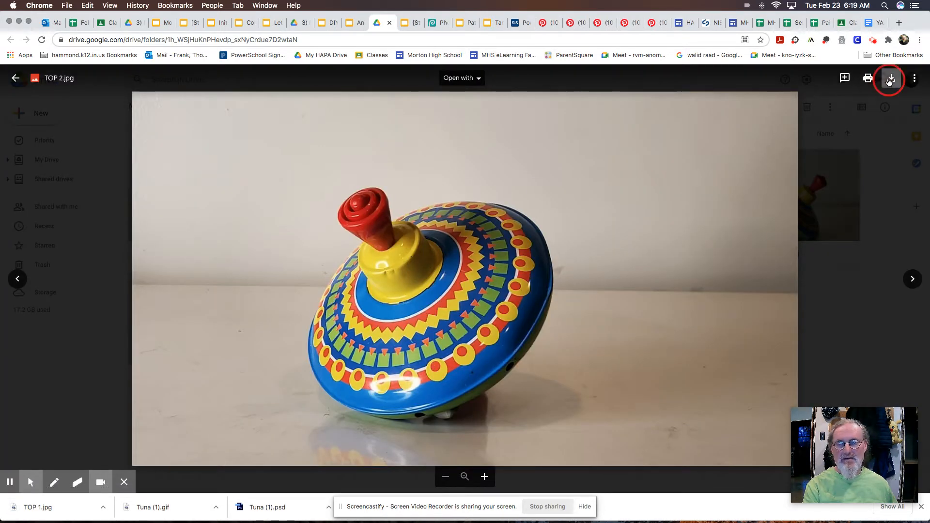
{"action": "left_click", "coordinate": [835, 140]}
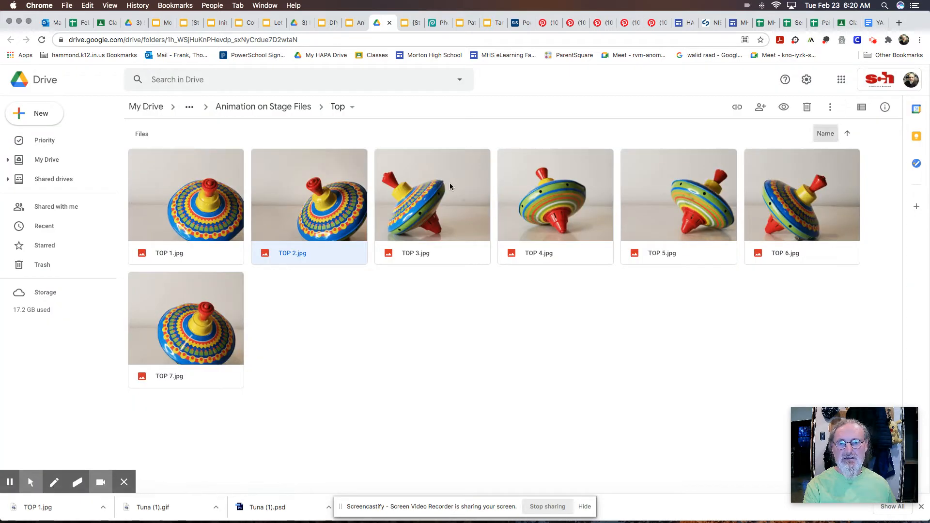
Step: Download the images TOP 3.jpg and TOP 4.jpg from the Top folder, closing each preview
{"action": "left_click", "coordinate": [428, 187]}
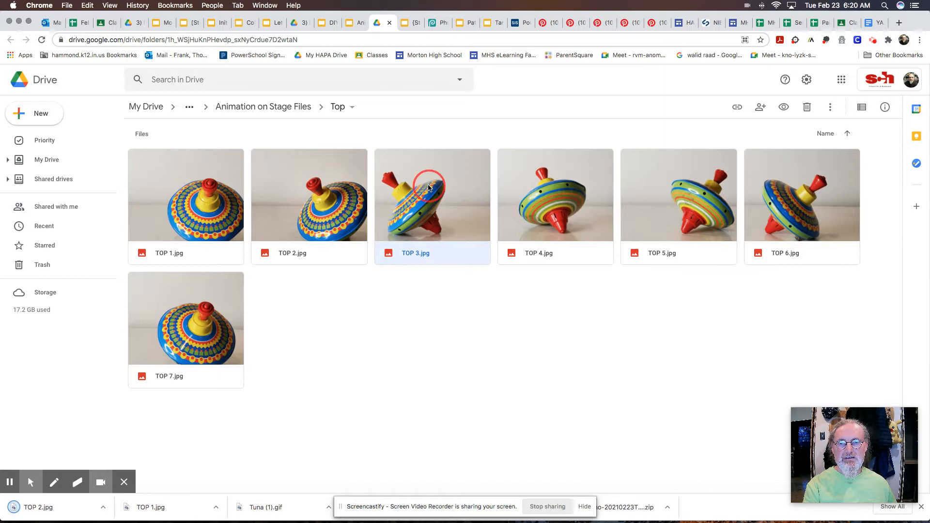
{"action": "double_click", "coordinate": [428, 187]}
{"action": "left_click", "coordinate": [892, 80]}
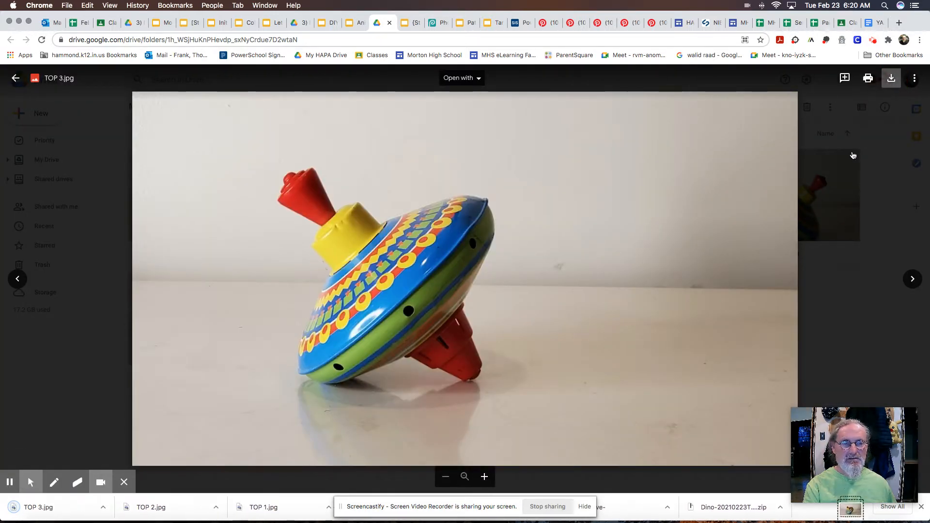
{"action": "left_click", "coordinate": [860, 150]}
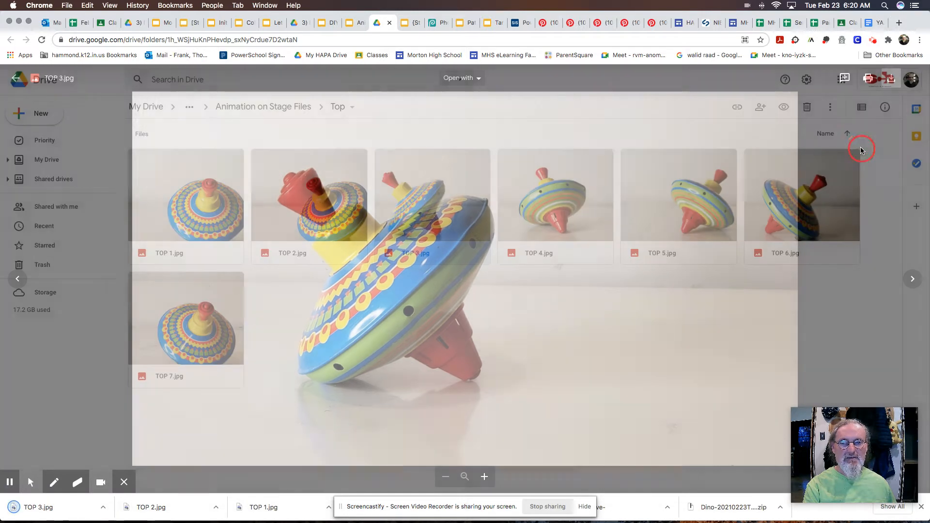
{"action": "double_click", "coordinate": [564, 179]}
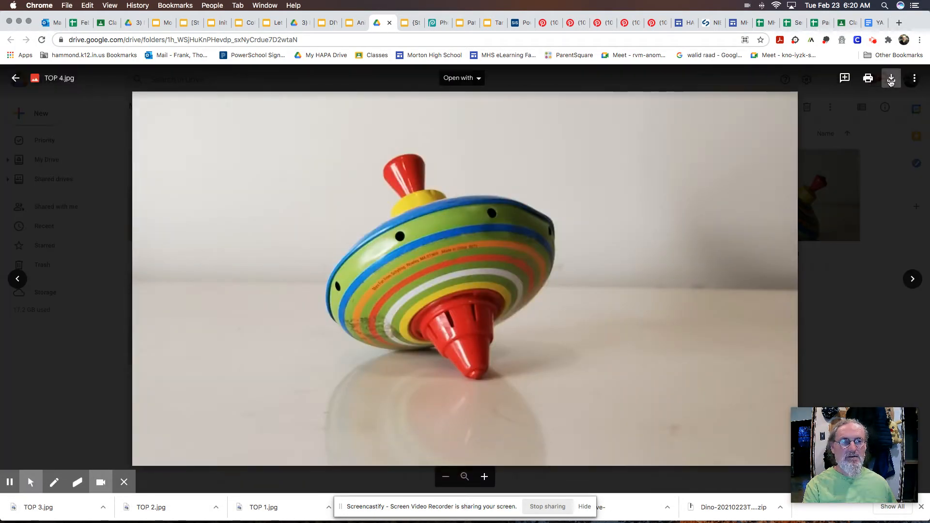
{"action": "left_click", "coordinate": [890, 80]}
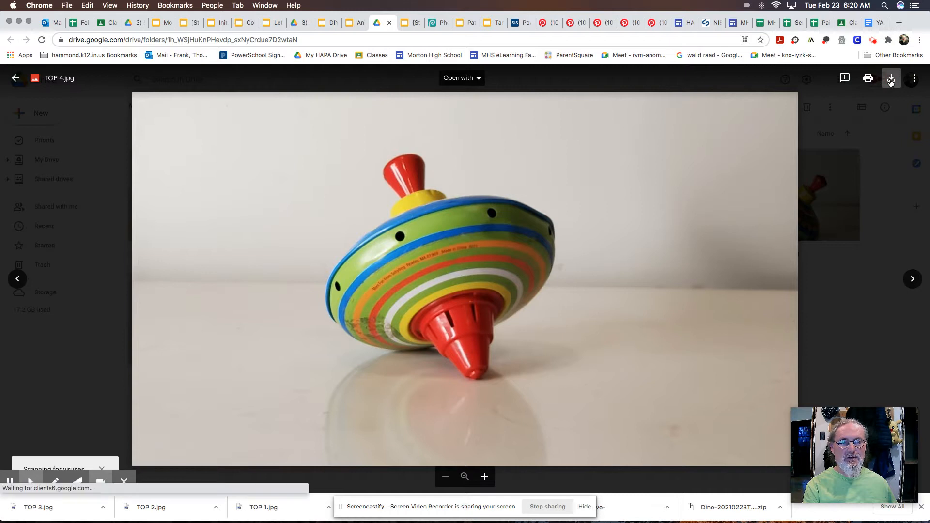
{"action": "left_click", "coordinate": [870, 137]}
Step: Download the images TOP 5.jpg and TOP 6.jpg from the Top folder, closing each preview
{"action": "double_click", "coordinate": [710, 195]}
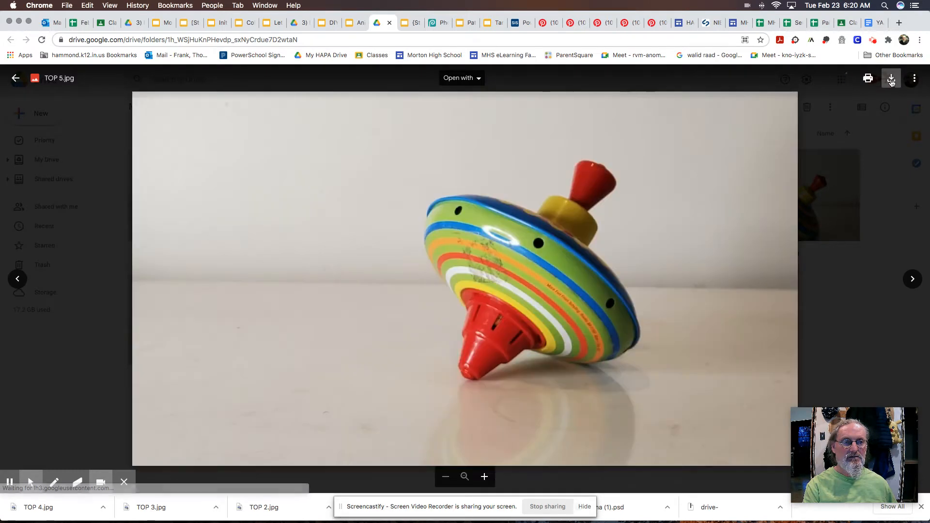
{"action": "left_click", "coordinate": [891, 80]}
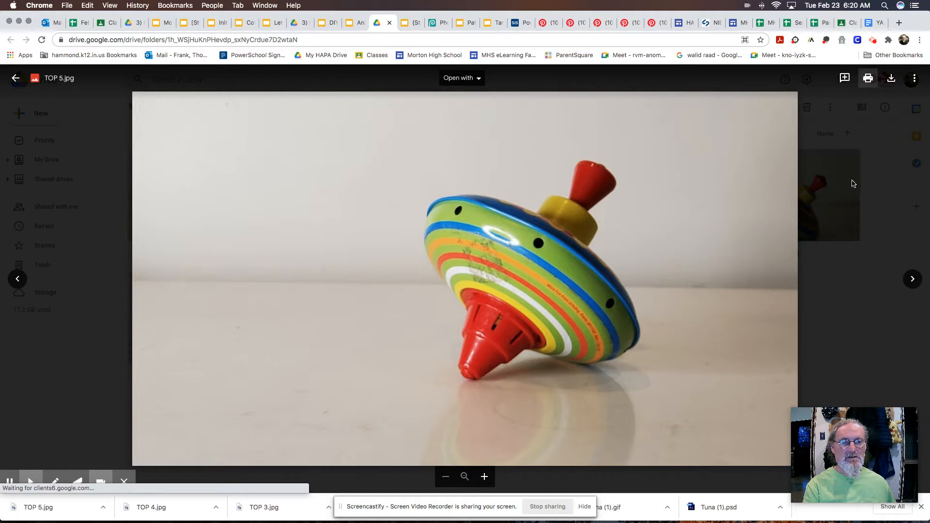
{"action": "left_click", "coordinate": [866, 181]}
{"action": "double_click", "coordinate": [810, 184]}
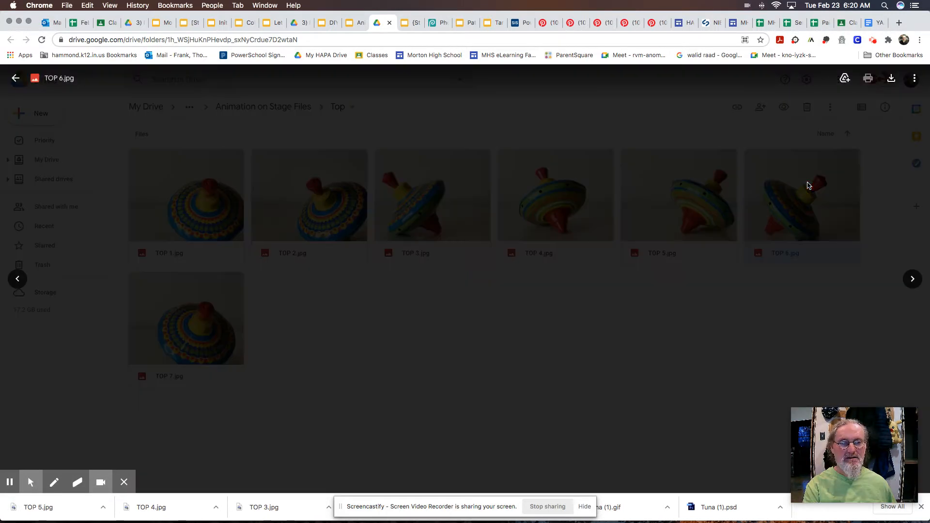
{"action": "left_click", "coordinate": [891, 78]}
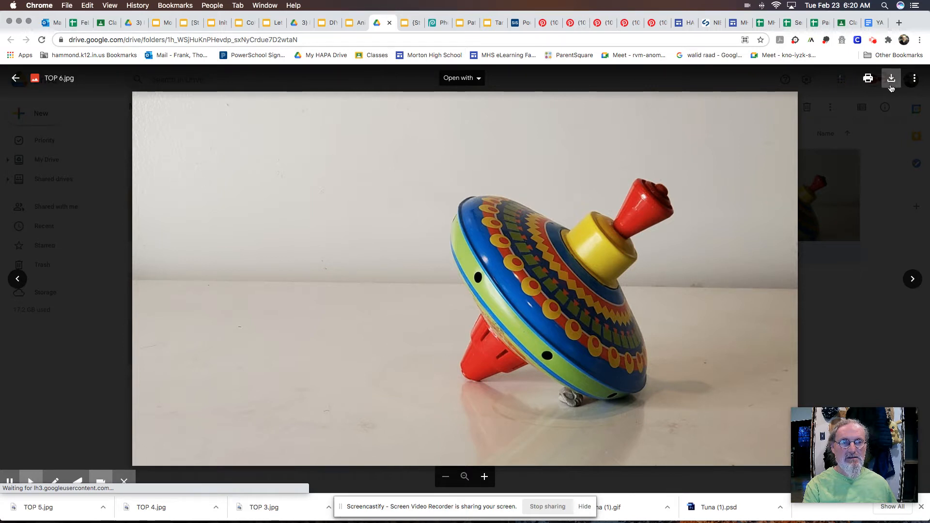
{"action": "left_click", "coordinate": [892, 81]}
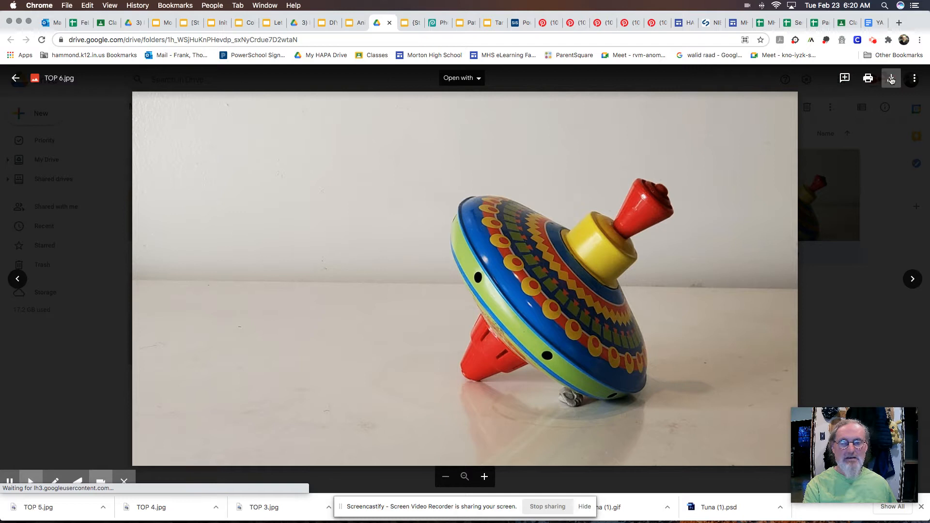
{"action": "left_click", "coordinate": [861, 140]}
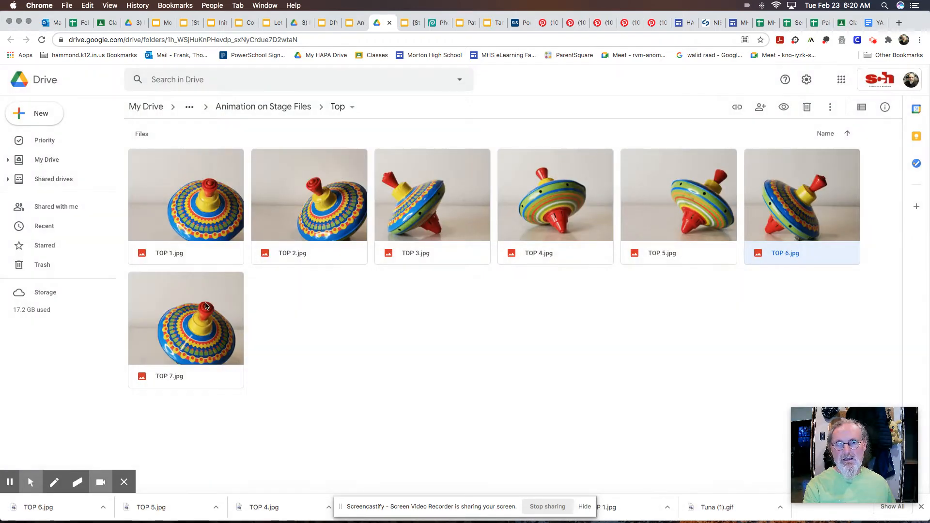
Step: Download the image TOP 7.jpg and check the computer's Downloads folder for the saved top images
{"action": "left_click", "coordinate": [205, 306]}
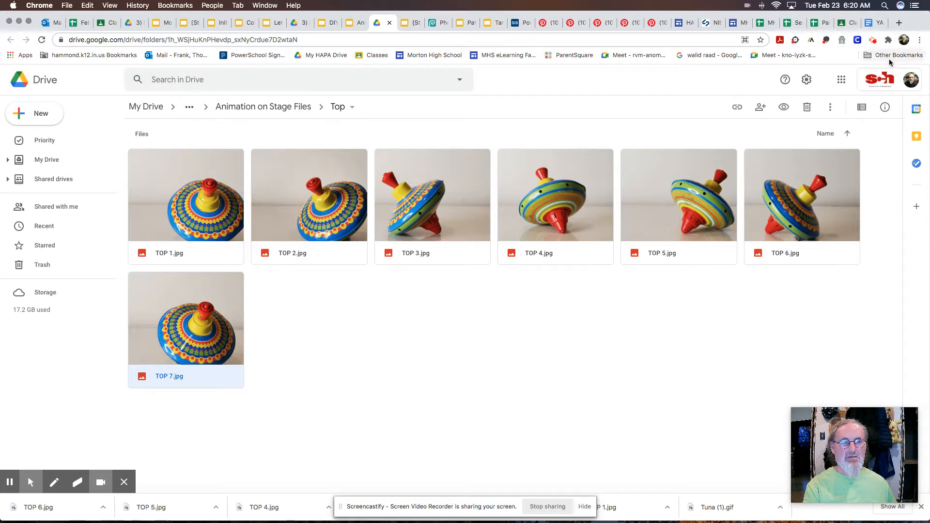
{"action": "double_click", "coordinate": [194, 306]}
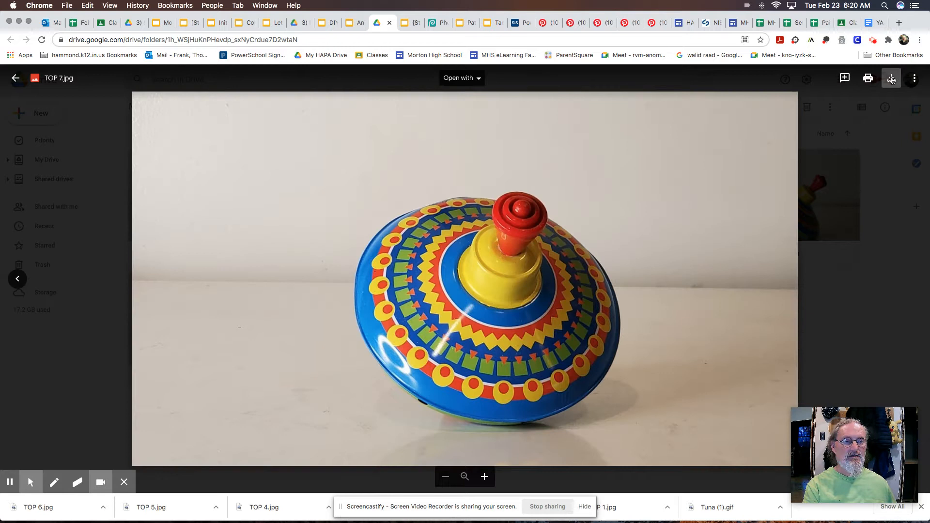
{"action": "left_click", "coordinate": [891, 79]}
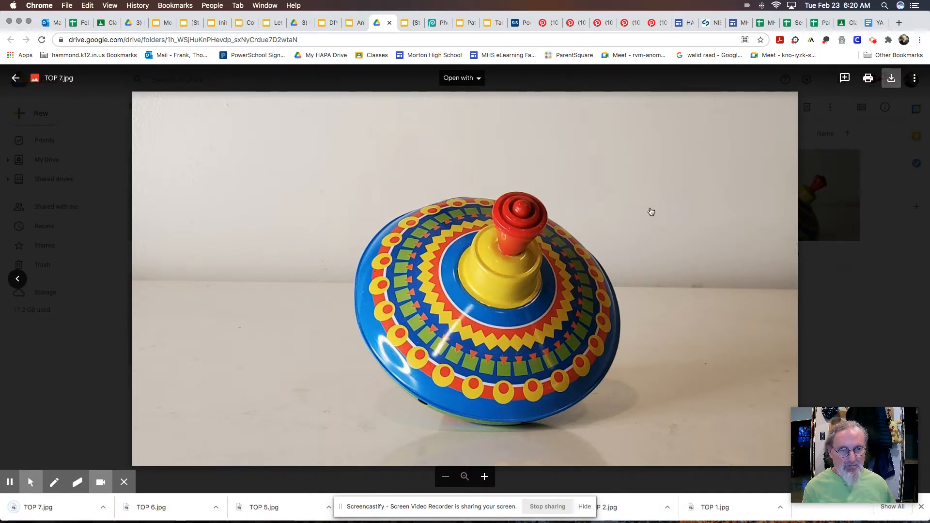
{"action": "left_click", "coordinate": [850, 505]}
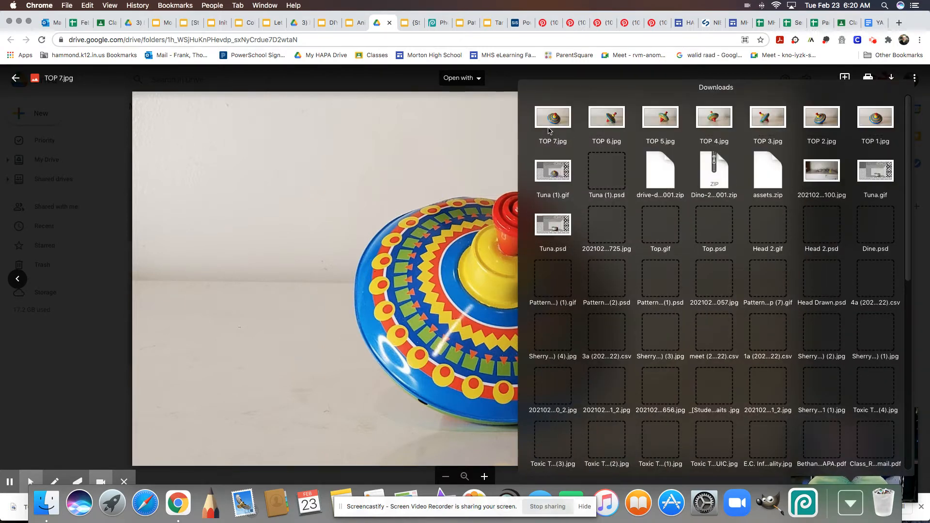
{"action": "left_click", "coordinate": [402, 126]}
{"action": "left_click", "coordinate": [869, 161]}
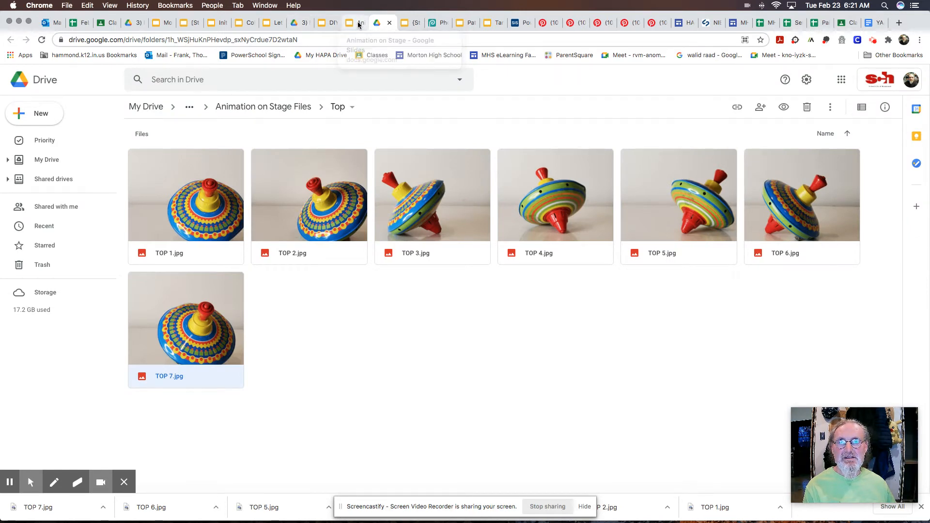
Step: Switch to the Animation on Stage presentation in Google Slides and open the Photopea template linked on the Step 2 slide
{"action": "left_click", "coordinate": [358, 24]}
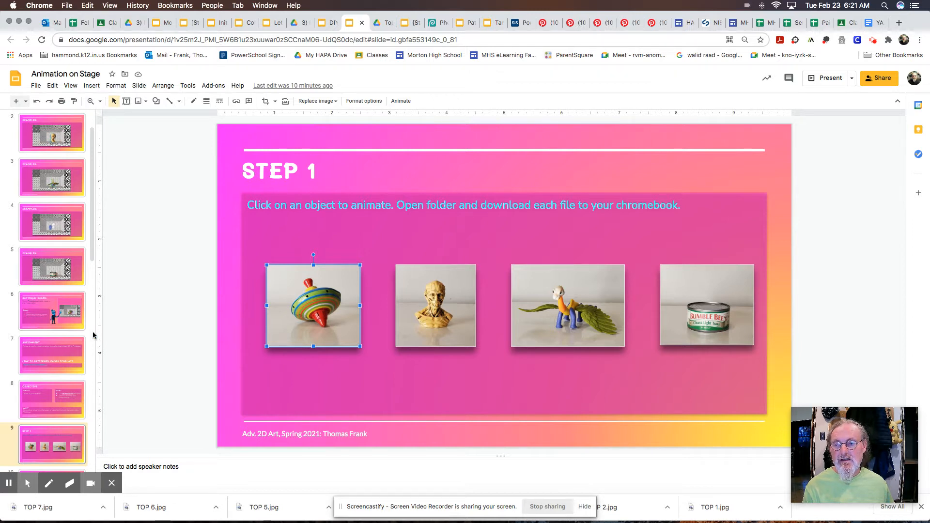
{"action": "left_click", "coordinate": [622, 380]}
{"action": "left_click", "coordinate": [794, 307]}
{"action": "key", "text": "Down"}
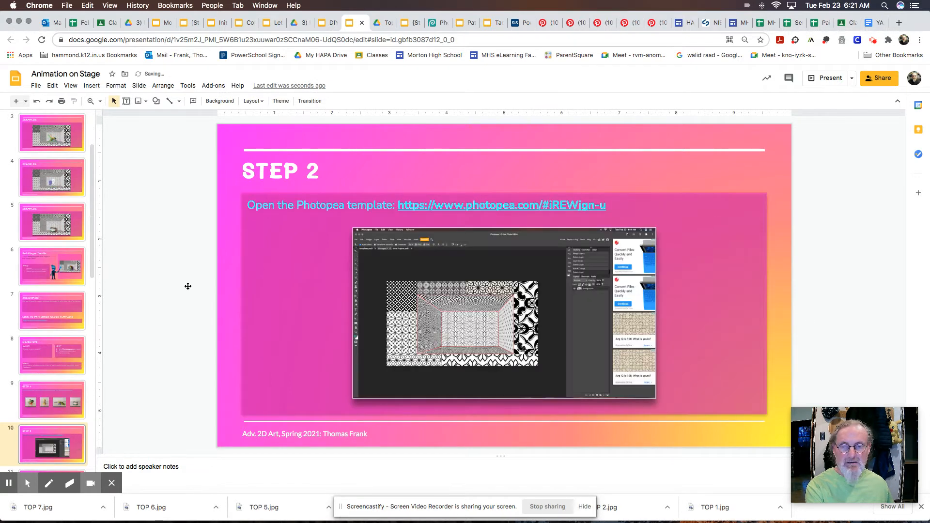
{"action": "left_click", "coordinate": [474, 210]}
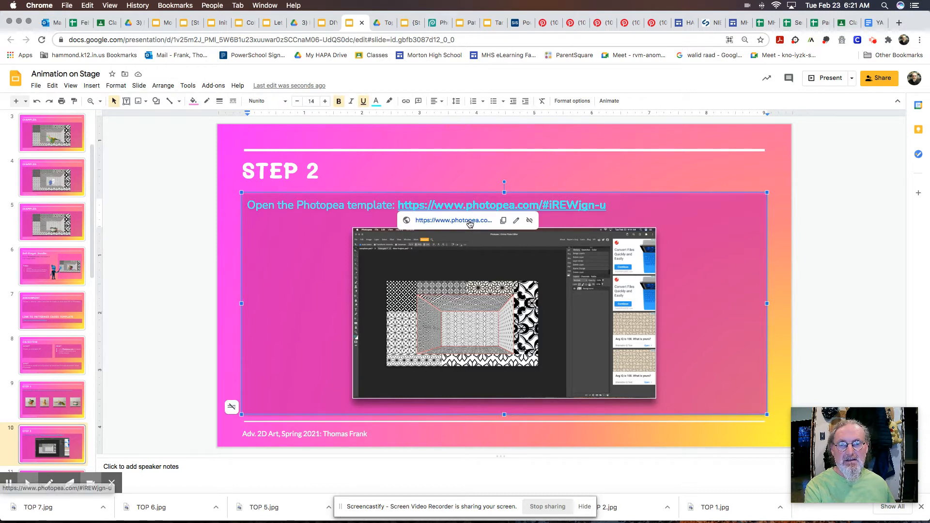
{"action": "left_click", "coordinate": [468, 223]}
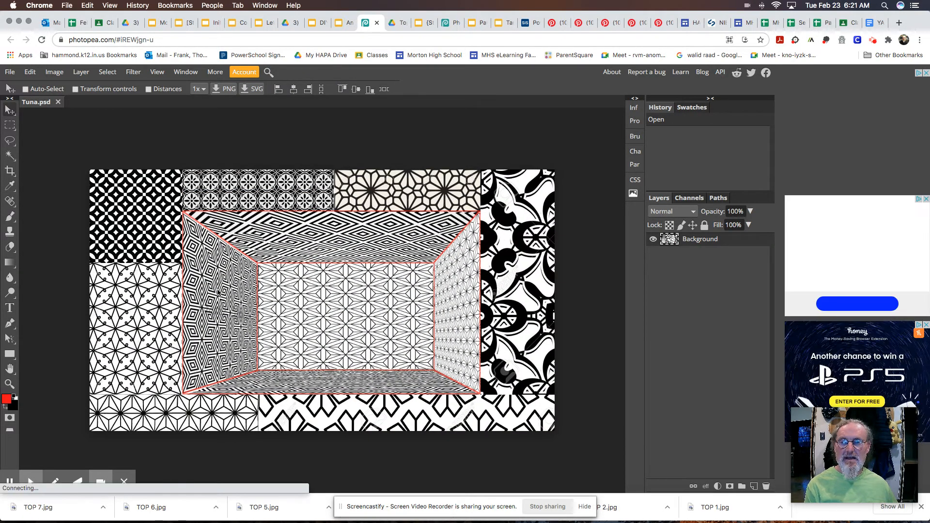
Step: Place the images TOP 1.jpg through TOP 7.jpg from the Downloads folder into the template as layers
{"action": "left_click", "coordinate": [10, 72]}
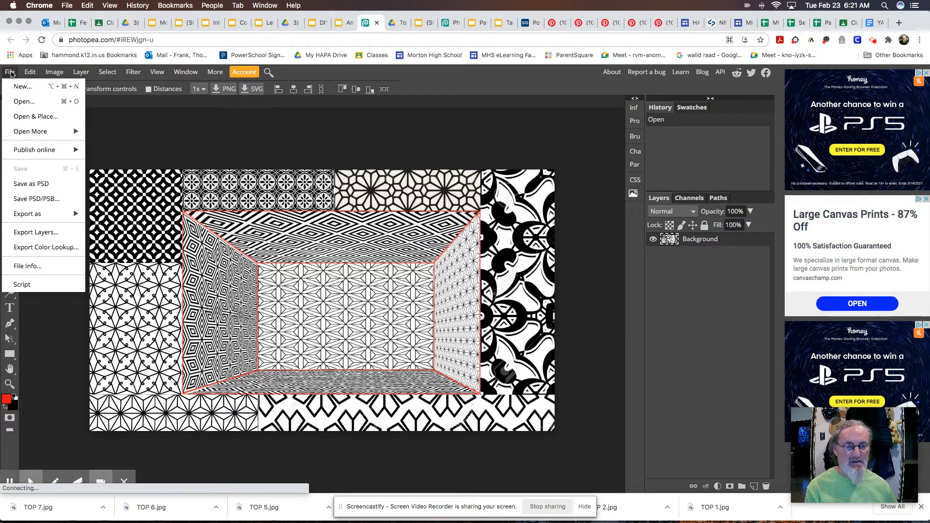
{"action": "left_click", "coordinate": [30, 117]}
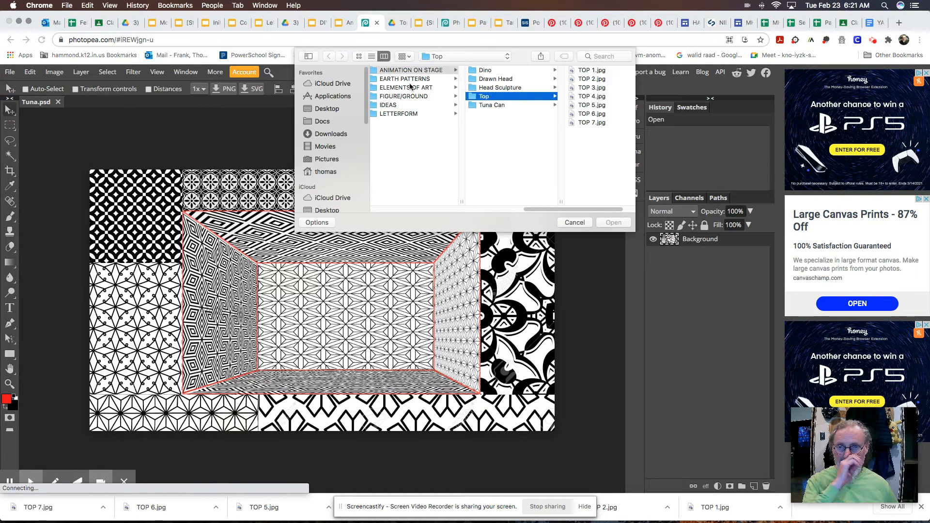
{"action": "left_click", "coordinate": [328, 135]}
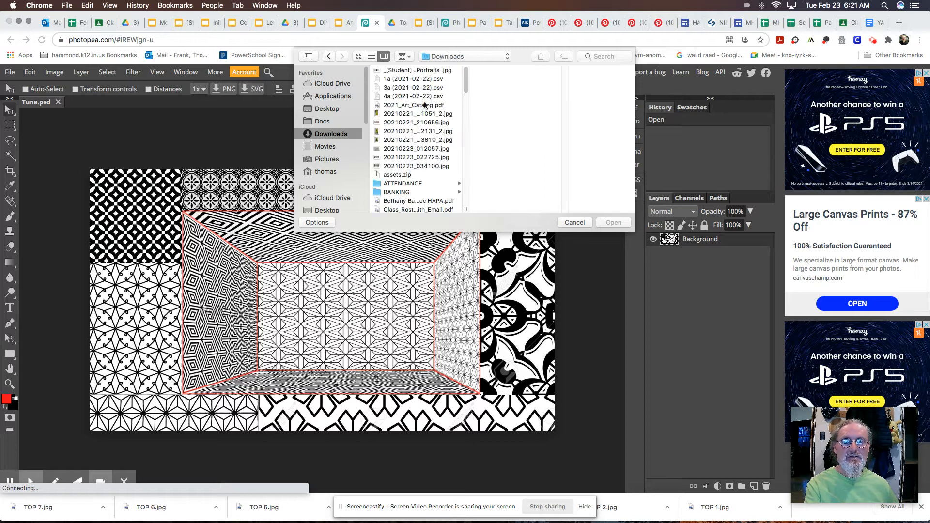
{"action": "left_click_drag", "start_coordinate": [466, 79], "coordinate": [465, 163]}
{"action": "left_click", "coordinate": [397, 133]}
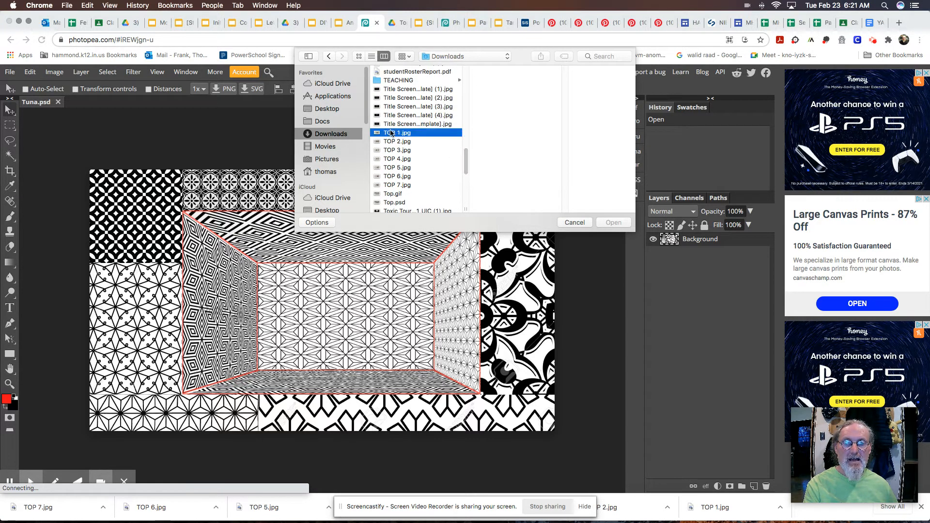
{"action": "left_click", "coordinate": [401, 184], "text": "shift"}
{"action": "left_click", "coordinate": [612, 222]}
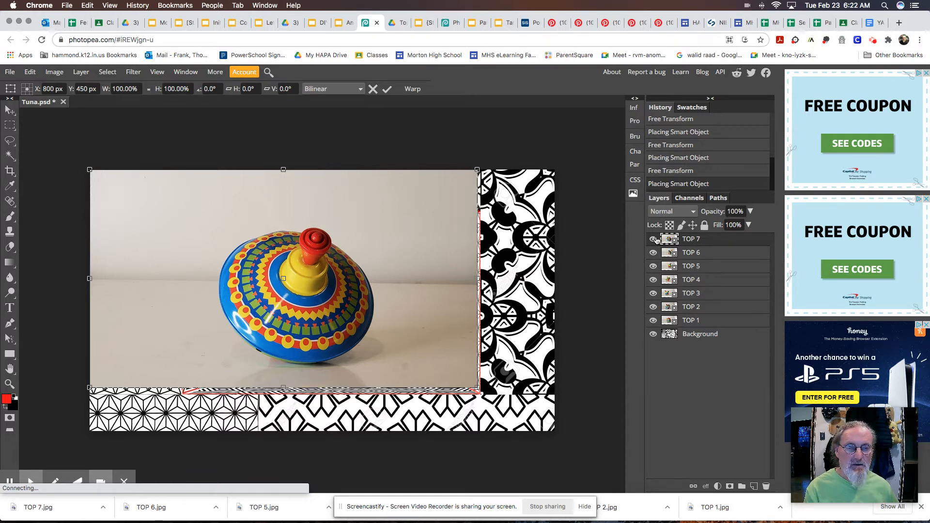
Step: Hide the layers TOP 7 through TOP 2 and make TOP 1 the active layer
{"action": "left_click", "coordinate": [653, 239]}
{"action": "left_click", "coordinate": [654, 252]}
{"action": "left_click", "coordinate": [653, 266]}
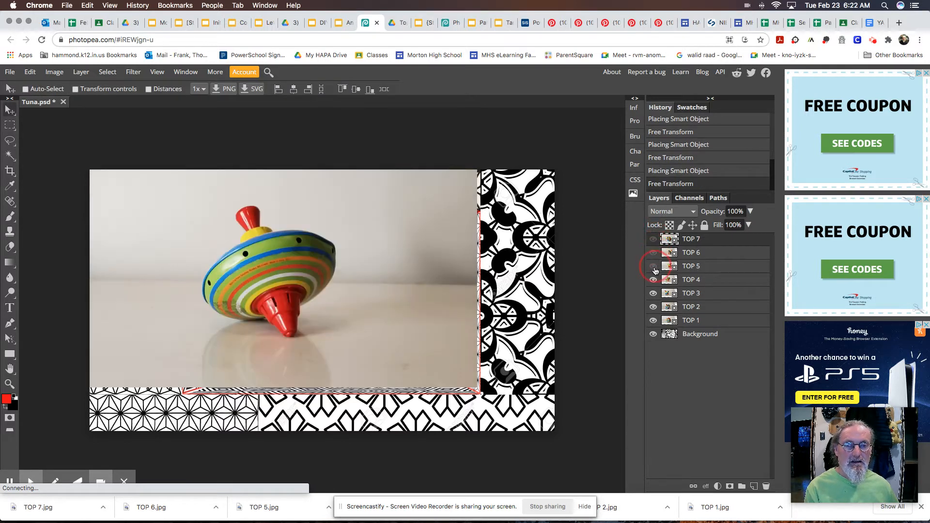
{"action": "left_click", "coordinate": [654, 279]}
{"action": "left_click", "coordinate": [654, 293]}
{"action": "left_click", "coordinate": [653, 307]}
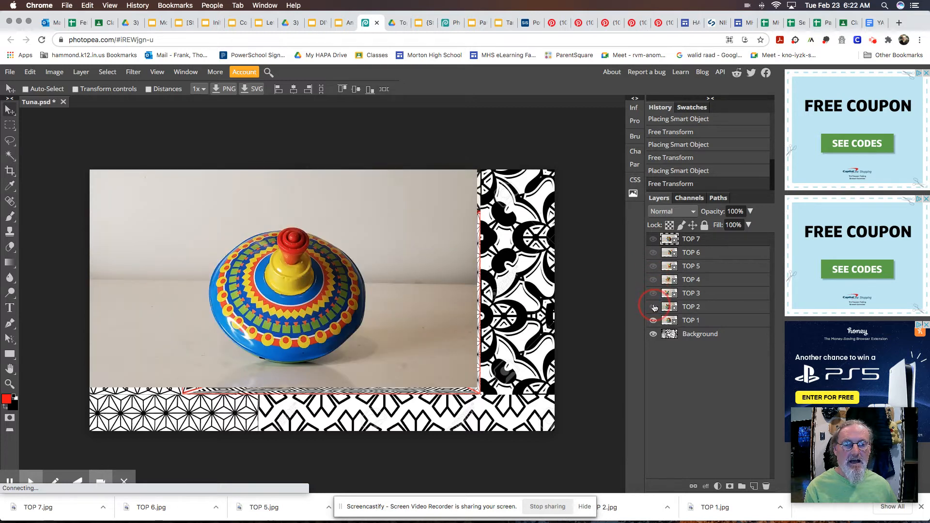
{"action": "left_click", "coordinate": [695, 324]}
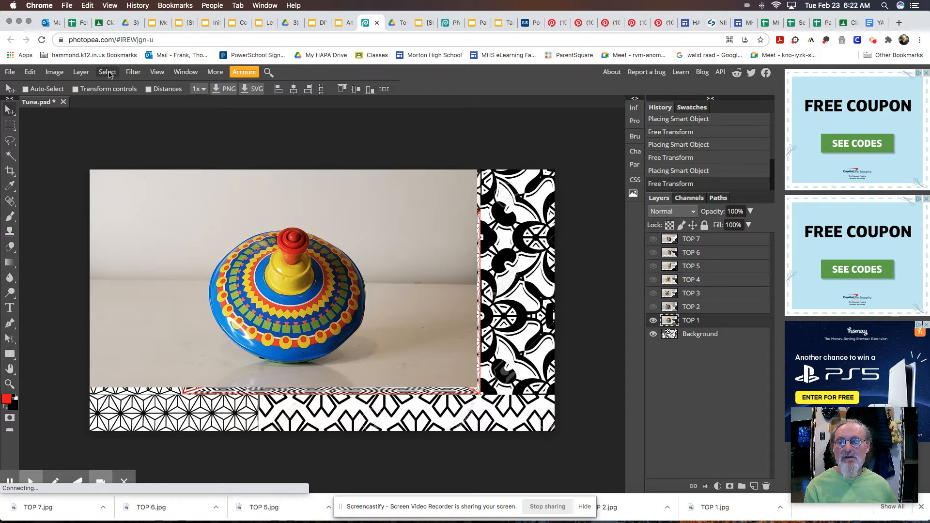
Step: Cut the spinning top out of the TOP 1 photo into a new layer with Magic Cut
{"action": "left_click", "coordinate": [108, 72]}
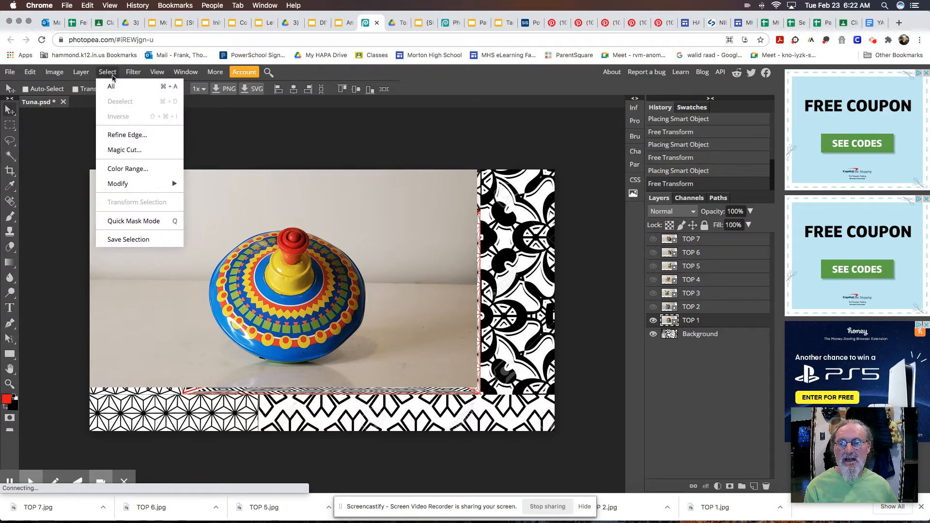
{"action": "left_click", "coordinate": [126, 154]}
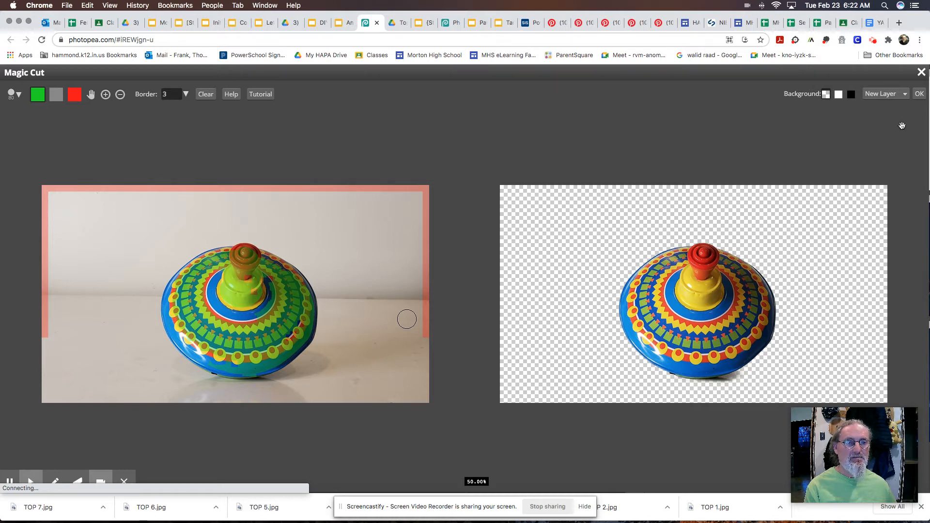
{"action": "left_click", "coordinate": [919, 95]}
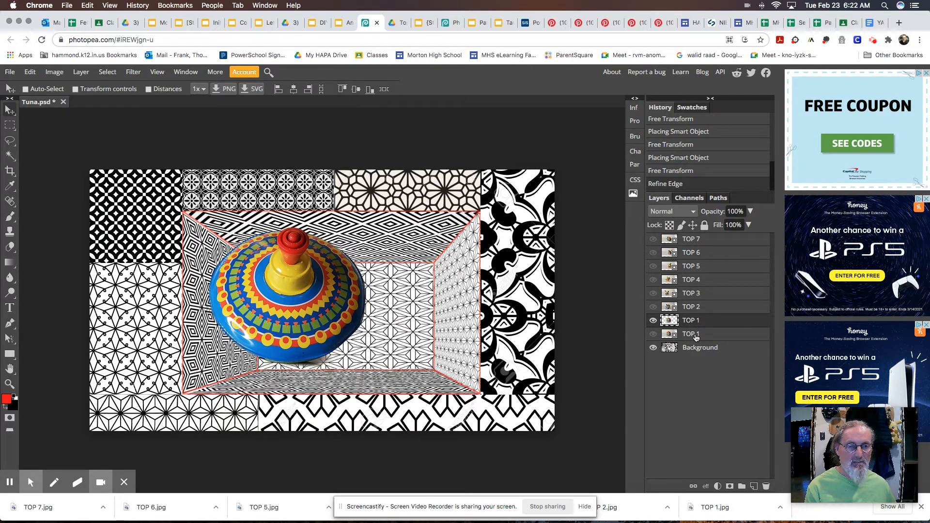
Step: Delete the hidden original TOP 1 photo layer beneath the cutout, along with any accidental copy of it
{"action": "left_click", "coordinate": [683, 335]}
{"action": "left_click_drag", "start_coordinate": [671, 335], "coordinate": [752, 486]}
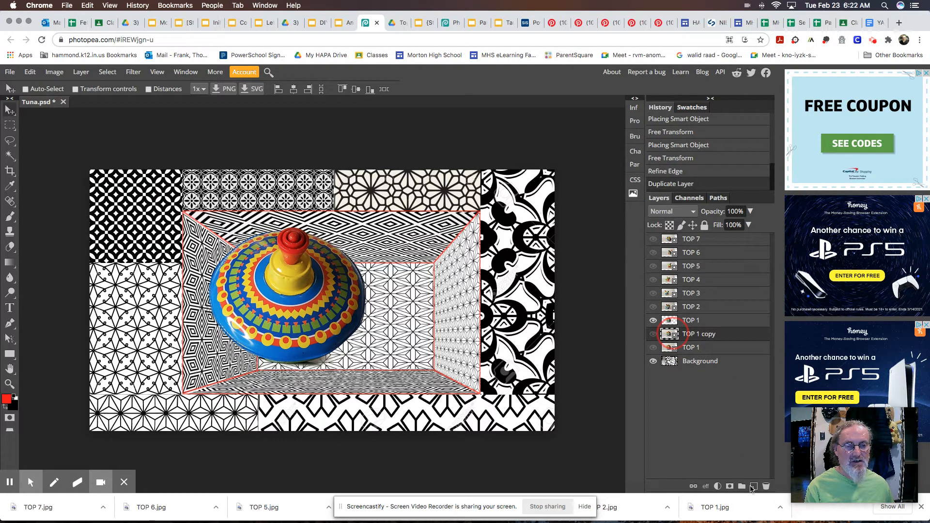
{"action": "left_click_drag", "start_coordinate": [697, 338], "coordinate": [765, 486]}
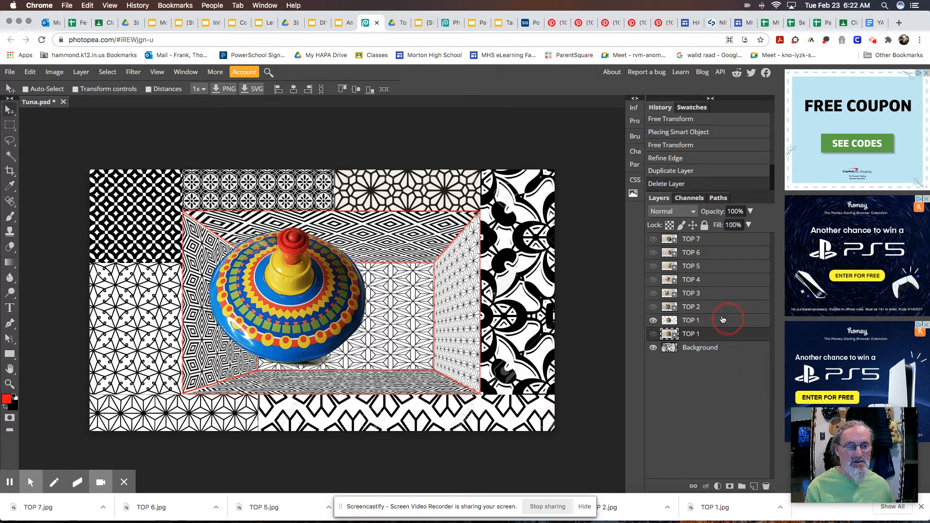
{"action": "left_click", "coordinate": [765, 485]}
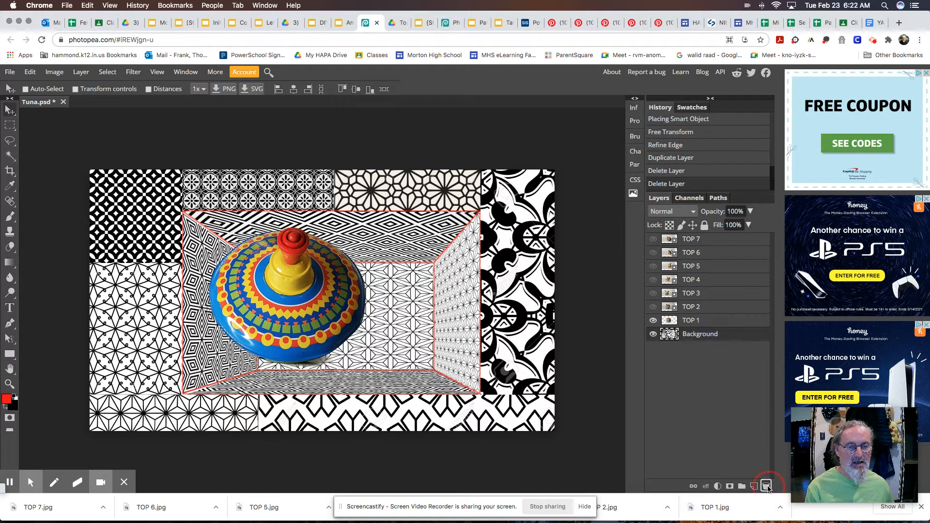
Step: With TOP 2 shown instead of TOP 1, Magic Cut its spinning top into a new layer and delete the original TOP 2 photo layer
{"action": "left_click", "coordinate": [699, 308]}
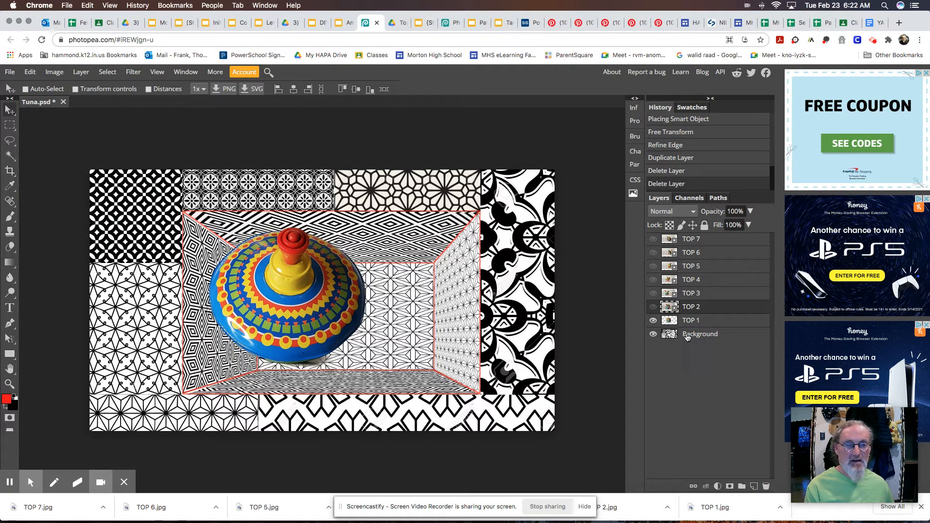
{"action": "left_click", "coordinate": [653, 320]}
{"action": "left_click", "coordinate": [652, 307]}
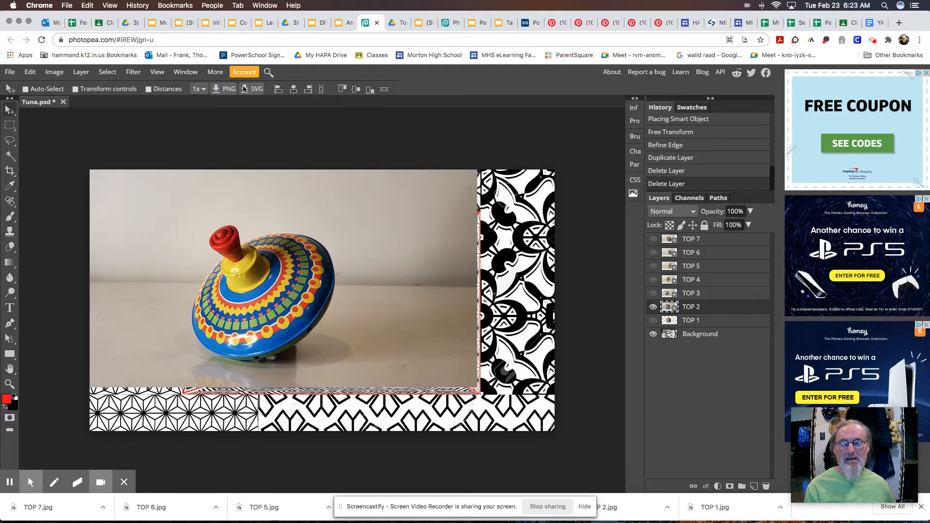
{"action": "left_click", "coordinate": [108, 71]}
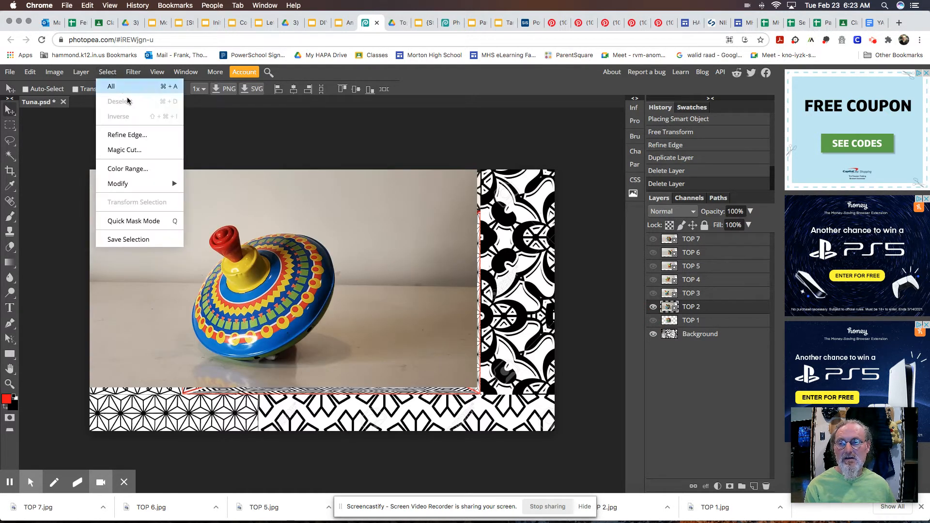
{"action": "left_click", "coordinate": [139, 153]}
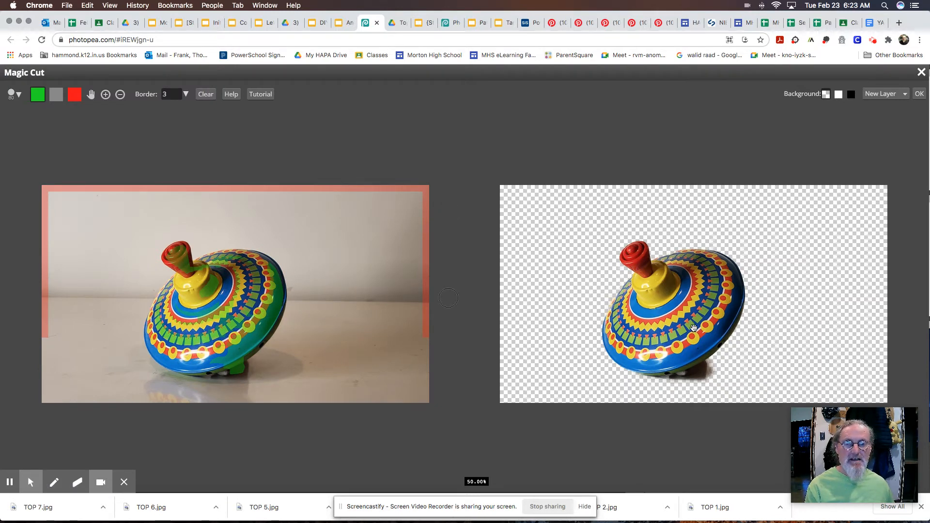
{"action": "left_click", "coordinate": [919, 94]}
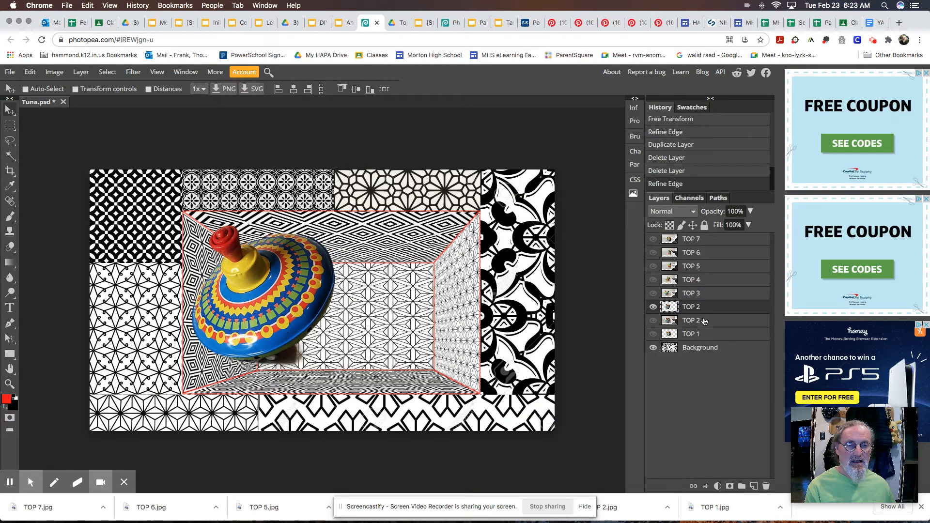
{"action": "left_click", "coordinate": [684, 322]}
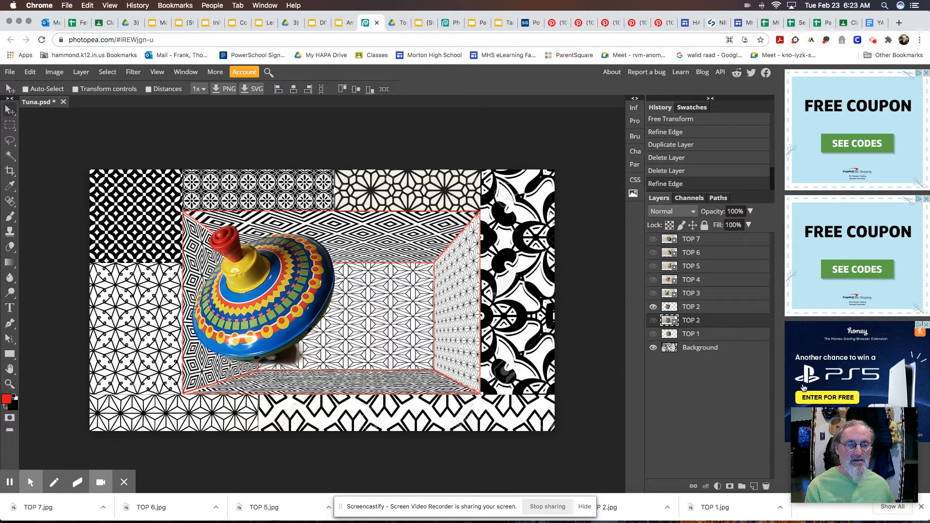
{"action": "left_click", "coordinate": [765, 486]}
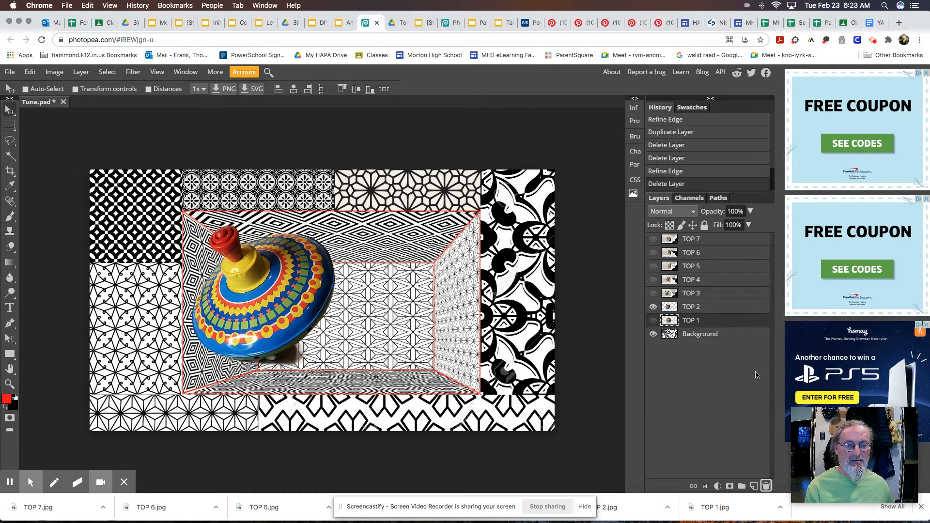
Step: With TOP 3 shown instead of TOP 2, Magic Cut its top into a new layer, marking the yellow collar as foreground, and delete the original
{"action": "left_click", "coordinate": [690, 296]}
{"action": "left_click", "coordinate": [653, 306]}
{"action": "left_click", "coordinate": [654, 293]}
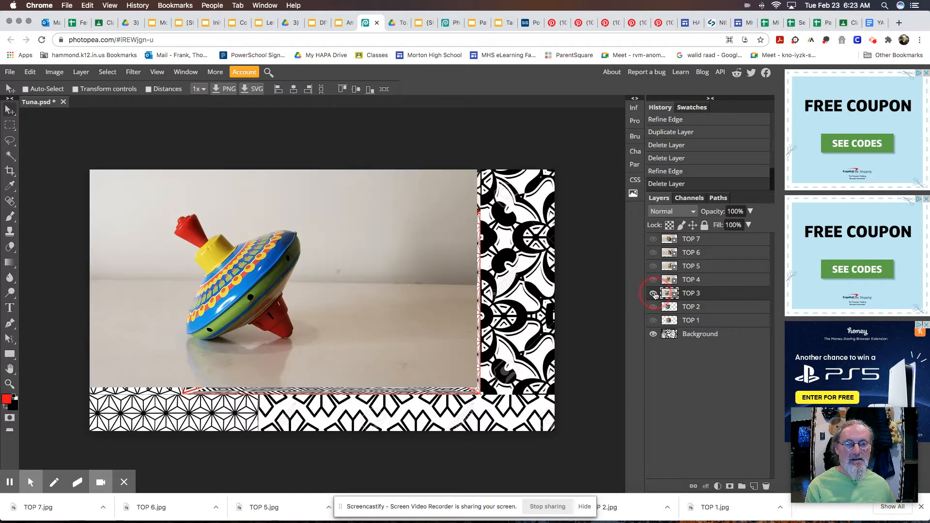
{"action": "left_click", "coordinate": [108, 72]}
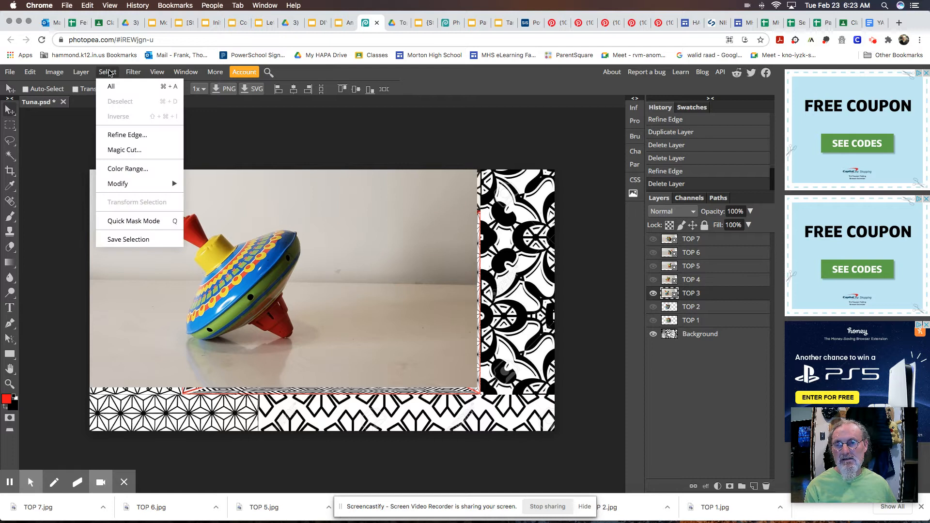
{"action": "left_click", "coordinate": [123, 152]}
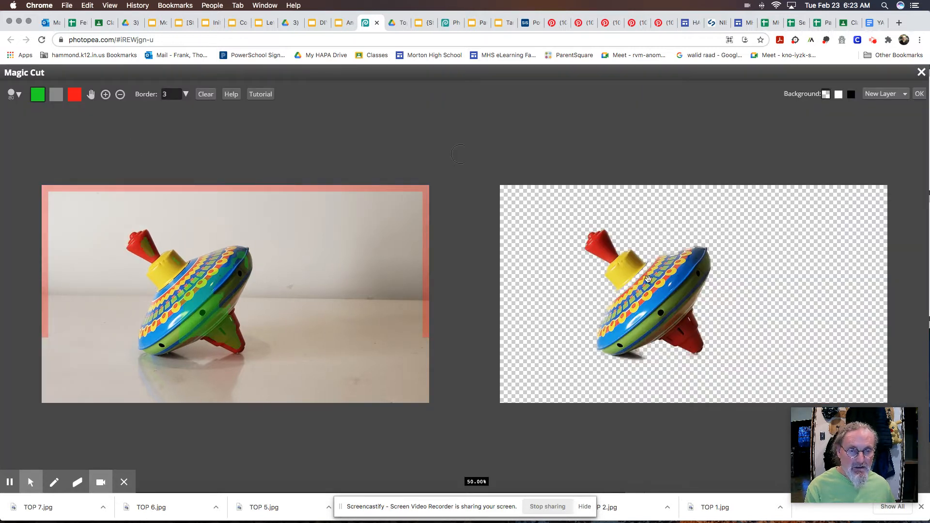
{"action": "left_click", "coordinate": [918, 95]}
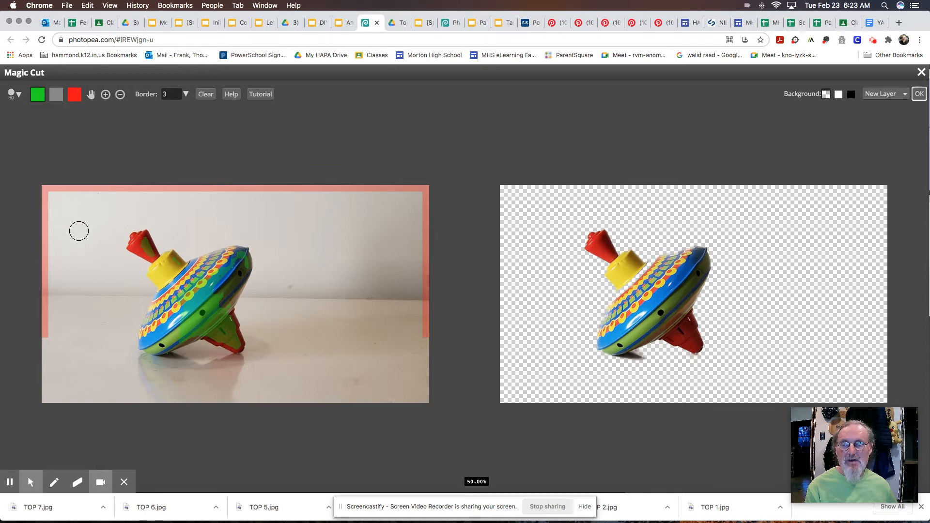
{"action": "left_click", "coordinate": [37, 93]}
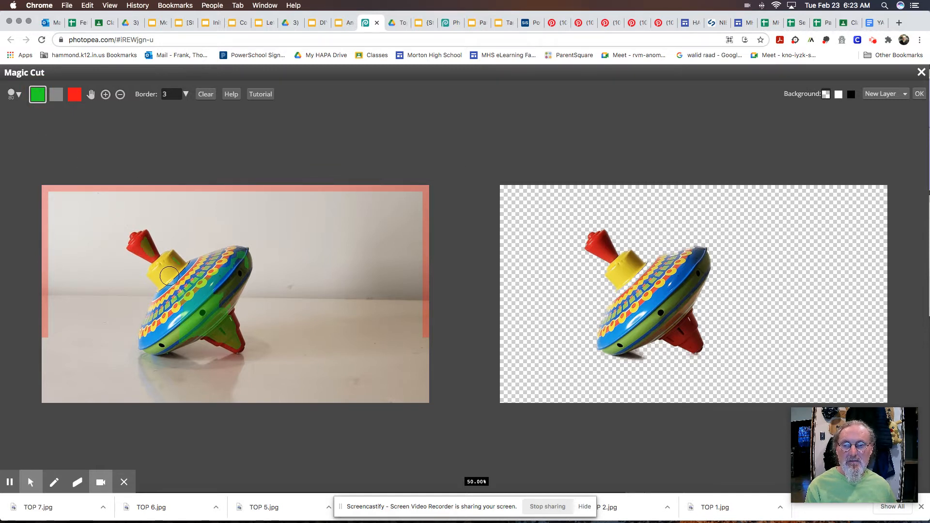
{"action": "left_click_drag", "start_coordinate": [167, 268], "coordinate": [175, 280]}
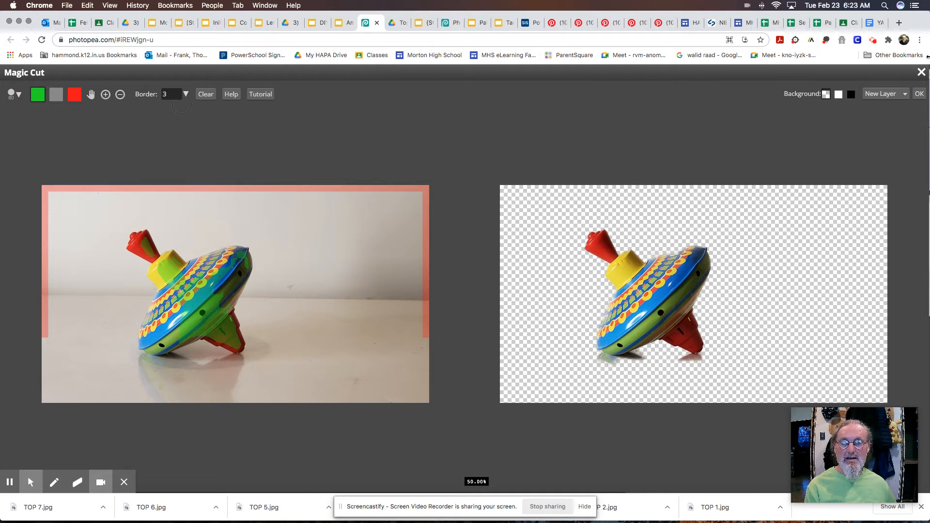
{"action": "left_click", "coordinate": [918, 94]}
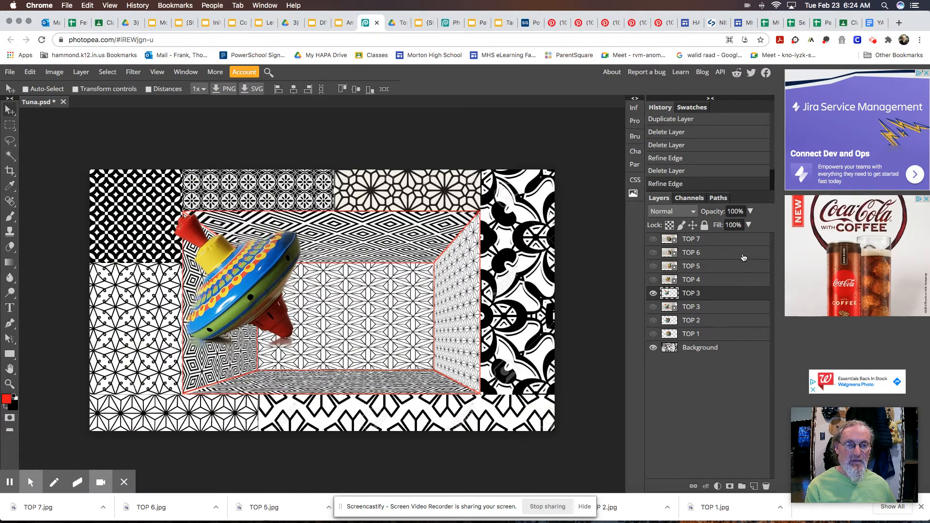
{"action": "left_click", "coordinate": [715, 307]}
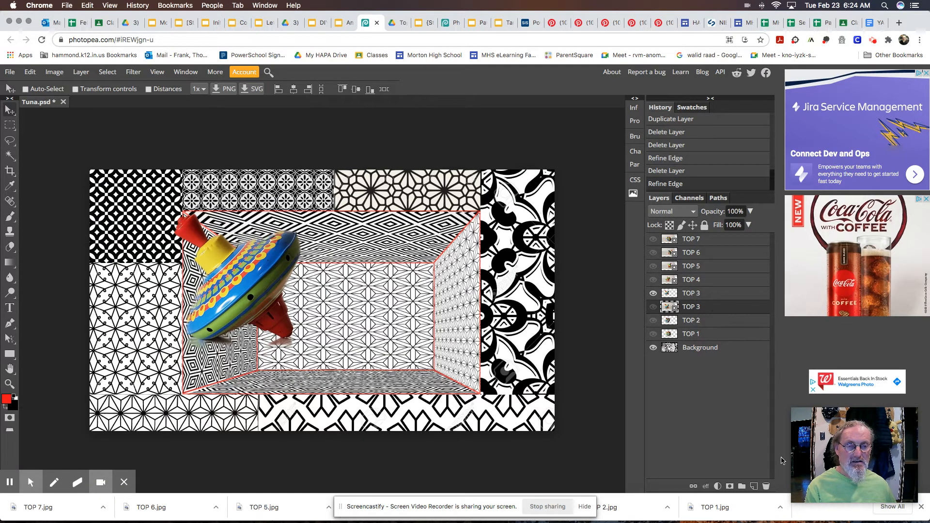
{"action": "left_click", "coordinate": [766, 485]}
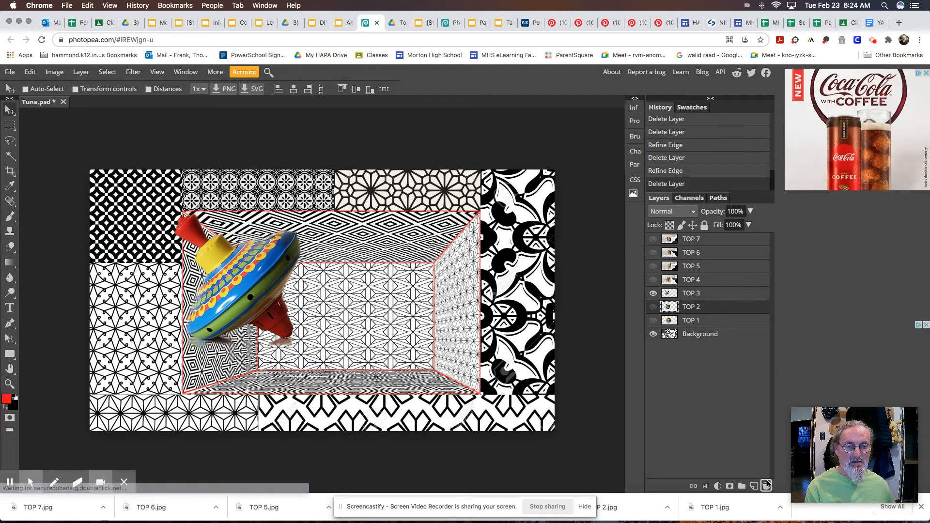
Step: With TOP 4 shown instead of TOP 3, Magic Cut its top into a new layer, marking the yellow neck as foreground, and delete the original
{"action": "left_click", "coordinate": [701, 280]}
{"action": "left_click", "coordinate": [653, 280]}
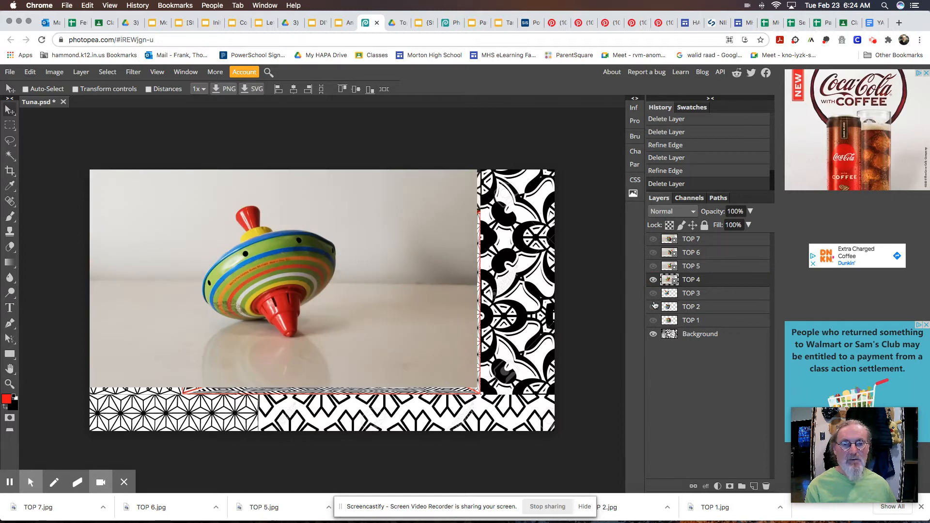
{"action": "left_click", "coordinate": [103, 73]}
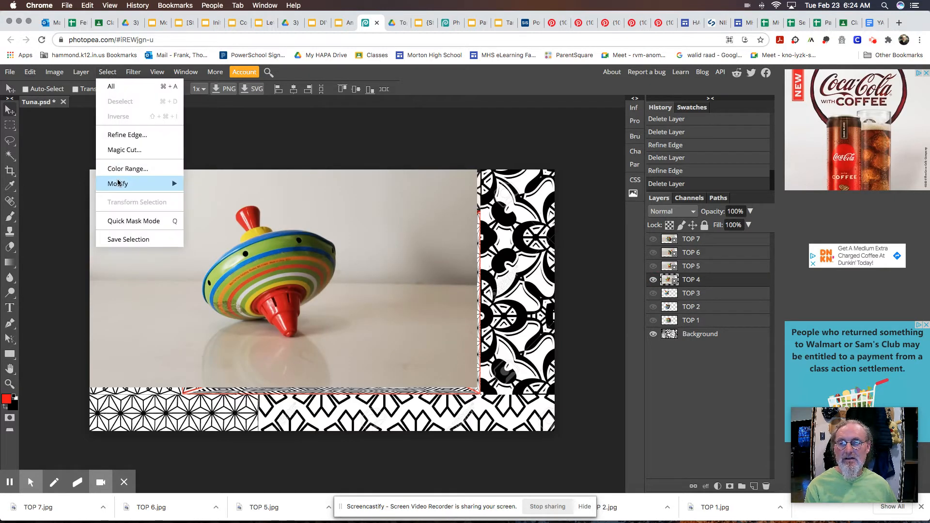
{"action": "mouse_move", "coordinate": [118, 184]}
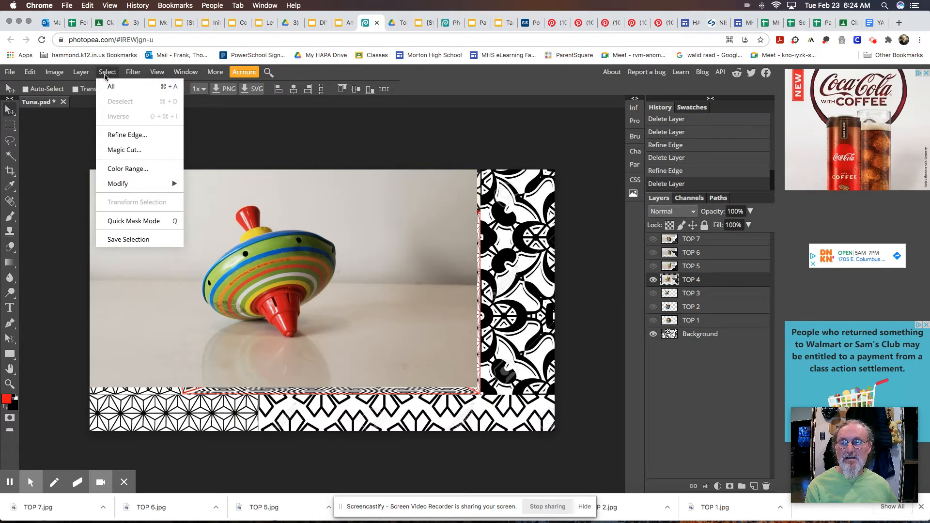
{"action": "left_click", "coordinate": [121, 151]}
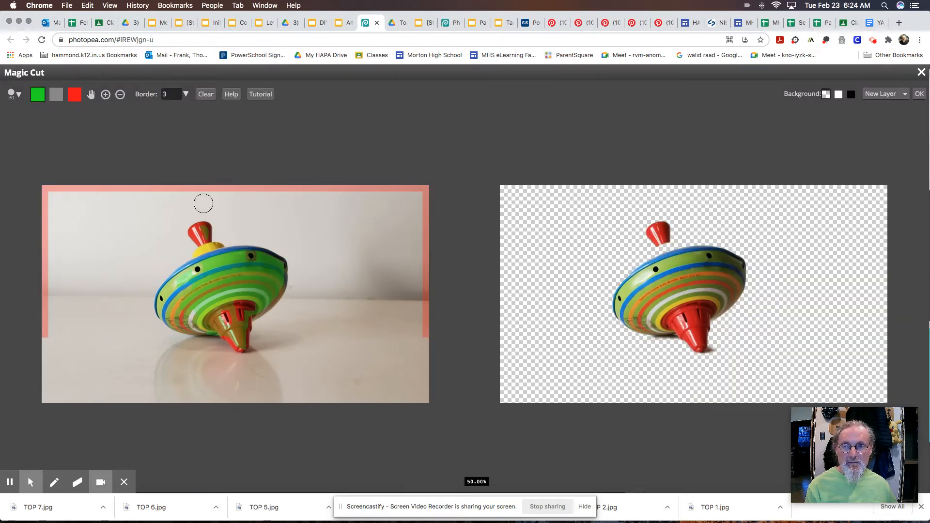
{"action": "left_click", "coordinate": [38, 95]}
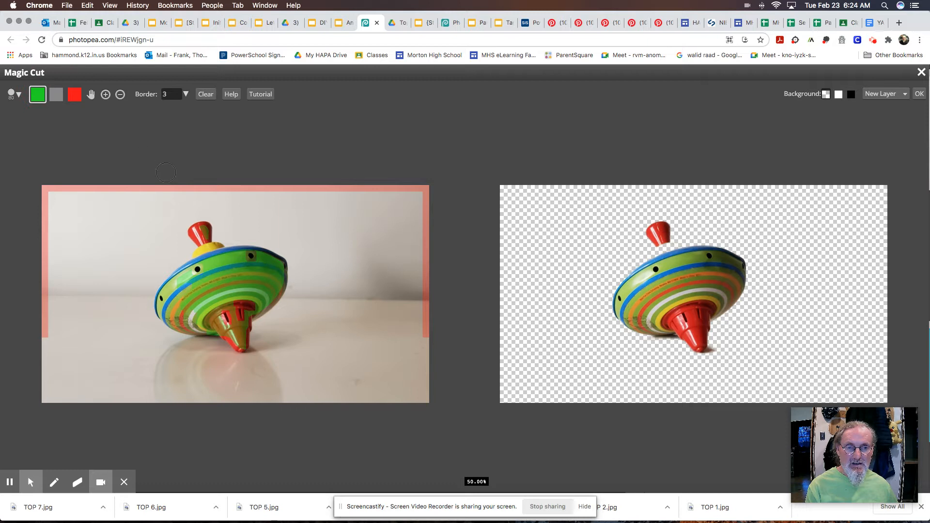
{"action": "left_click", "coordinate": [208, 252]}
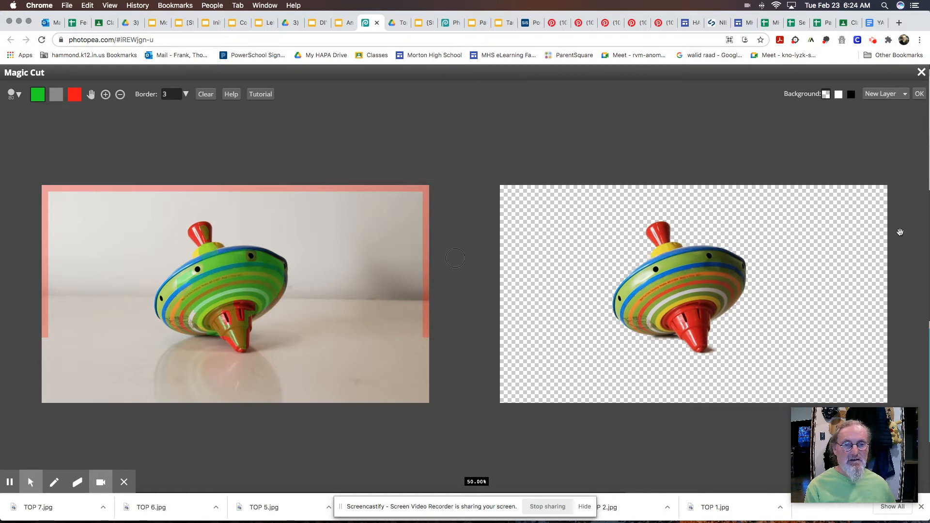
{"action": "left_click", "coordinate": [921, 95]}
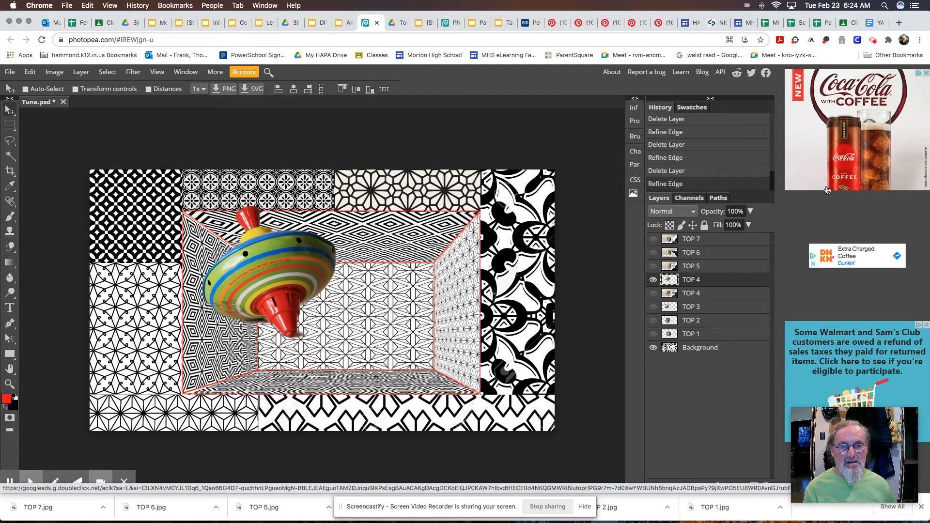
{"action": "left_click", "coordinate": [713, 293]}
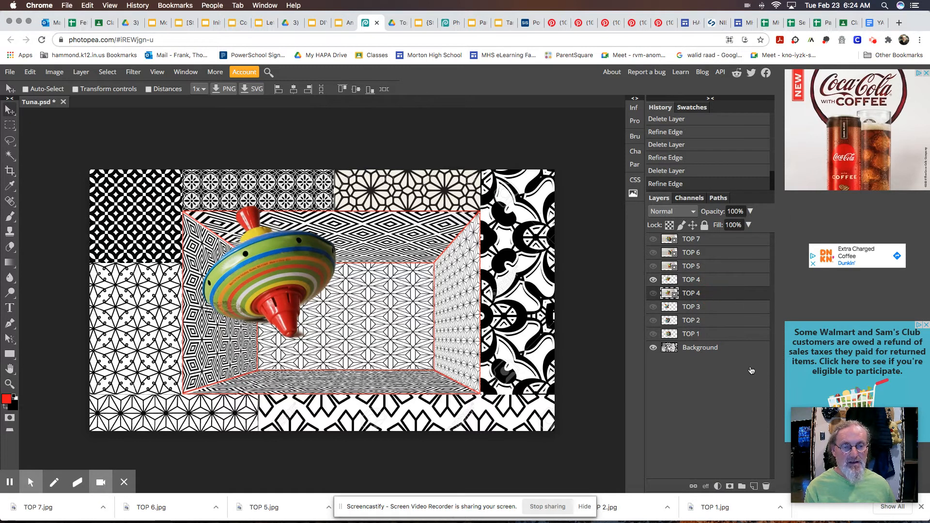
{"action": "left_click", "coordinate": [766, 486]}
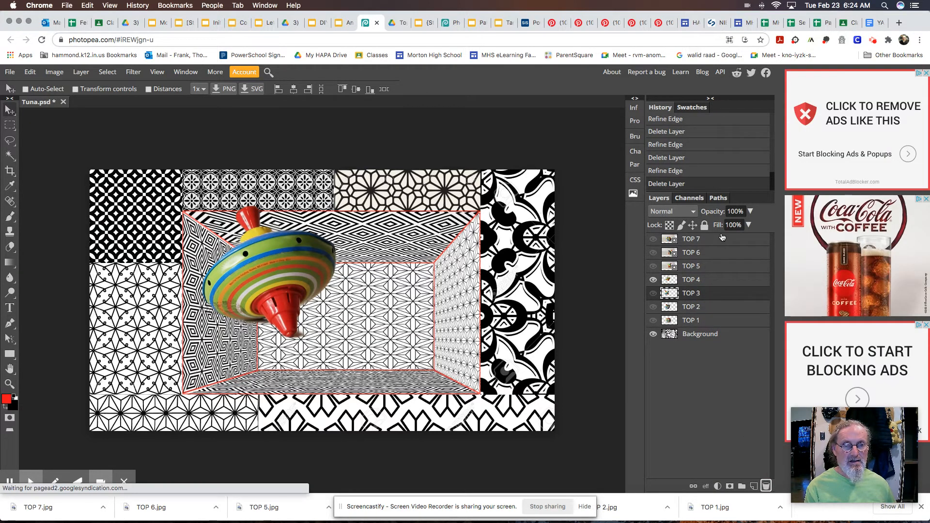
Step: With TOP 5 shown instead of TOP 4, open it in Magic Cut and mark the top's striped lower body as foreground
{"action": "left_click", "coordinate": [653, 279]}
{"action": "left_click", "coordinate": [653, 266]}
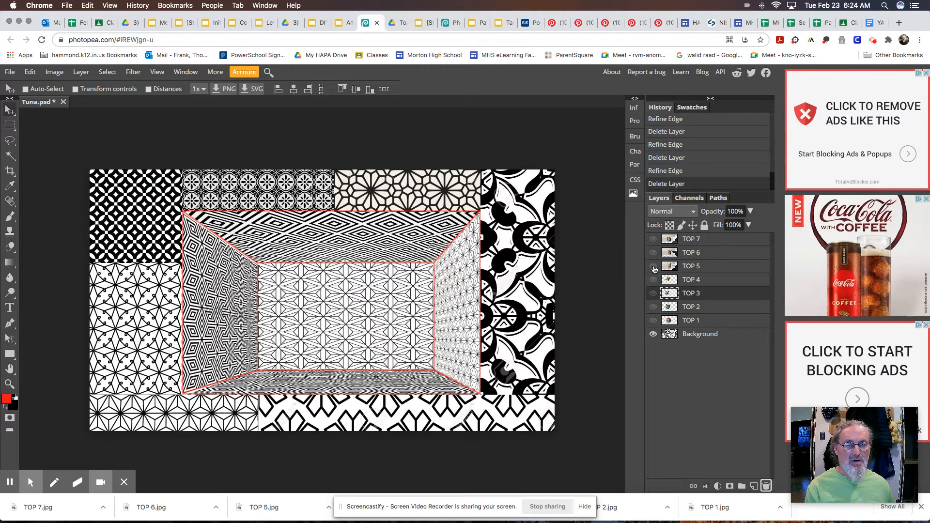
{"action": "left_click", "coordinate": [728, 268]}
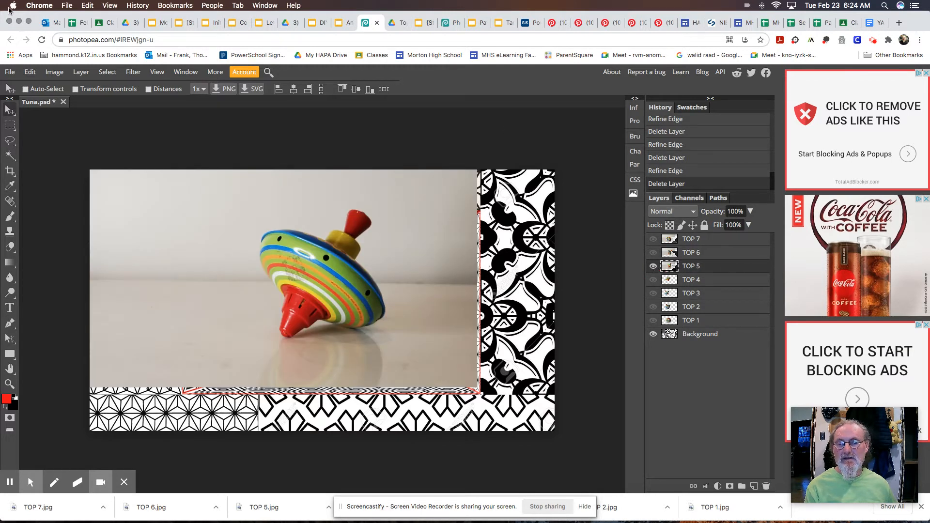
{"action": "left_click", "coordinate": [111, 73]}
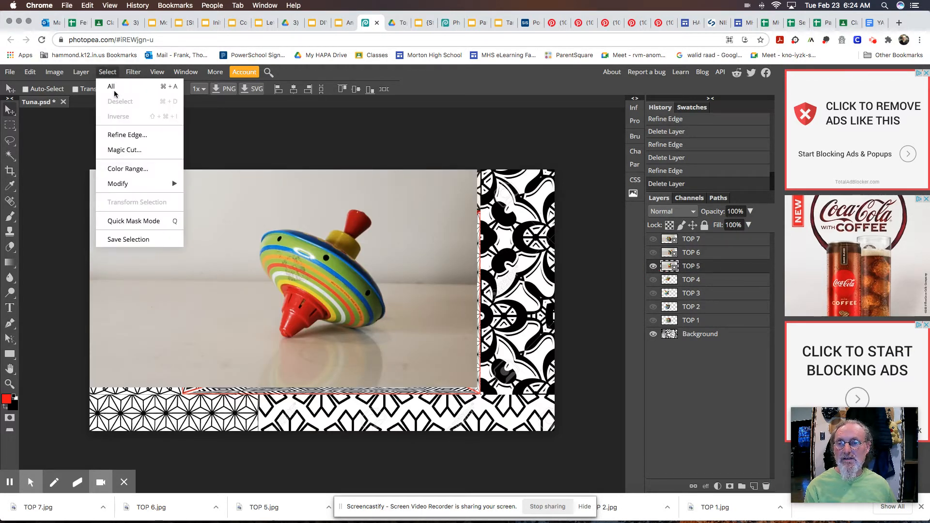
{"action": "left_click", "coordinate": [126, 151]}
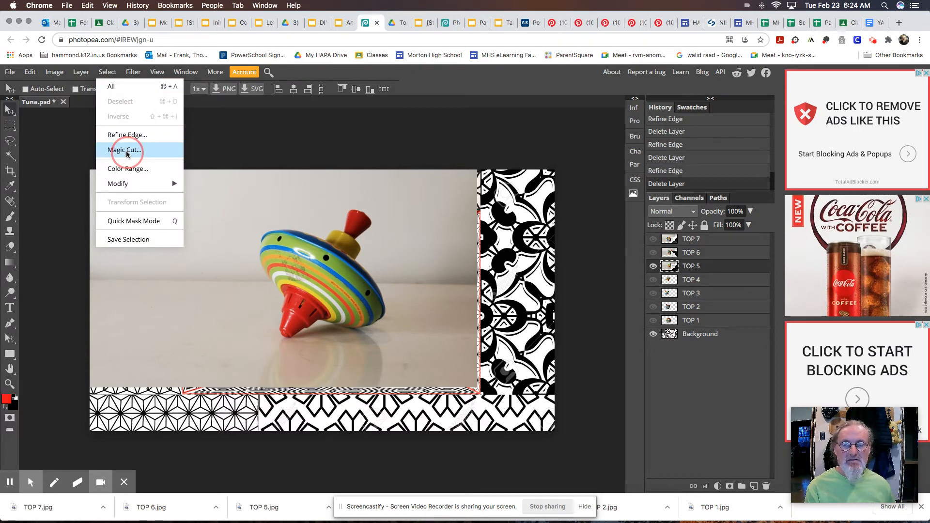
{"action": "left_click", "coordinate": [122, 151]}
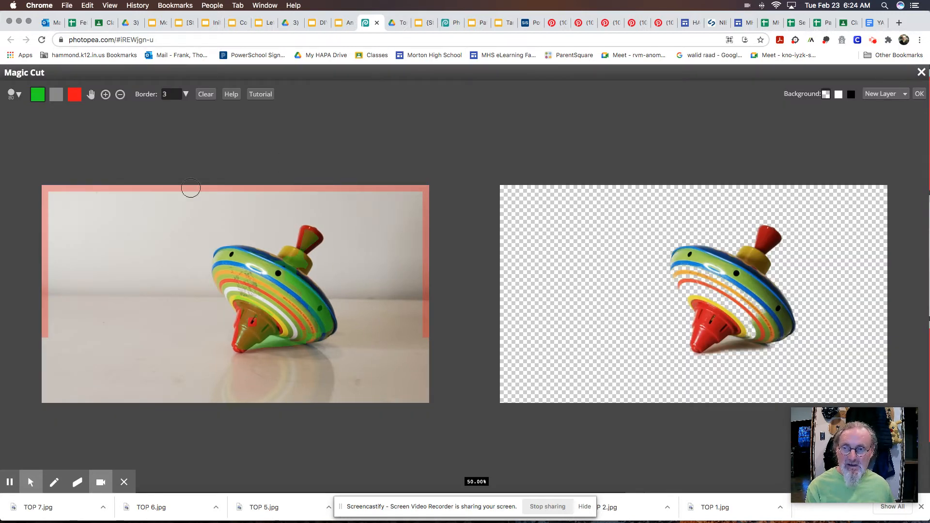
{"action": "left_click", "coordinate": [38, 96]}
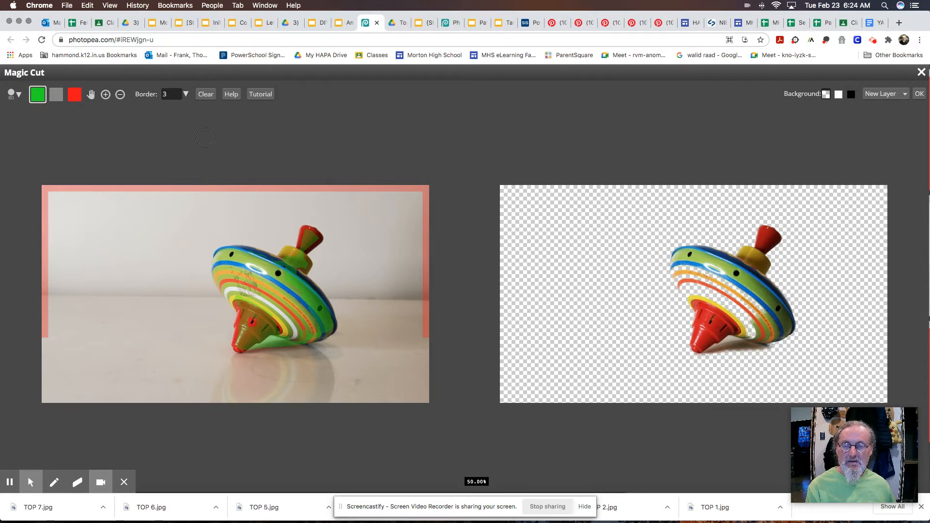
{"action": "mouse_move", "coordinate": [240, 279]}
{"action": "left_mouse_down"}
{"action": "mouse_move", "coordinate": [232, 277]}
{"action": "mouse_move", "coordinate": [234, 289]}
{"action": "mouse_move", "coordinate": [271, 307]}
{"action": "left_mouse_up"}
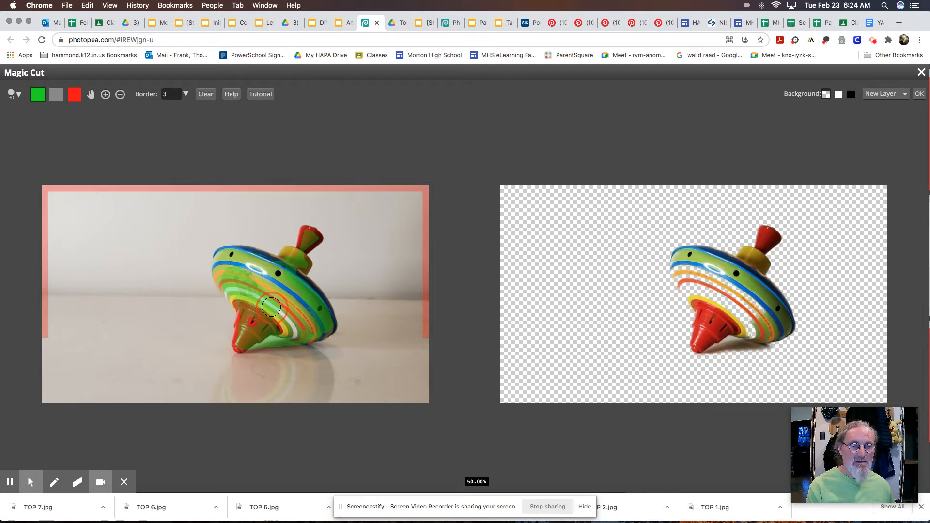
{"action": "left_click_drag", "start_coordinate": [271, 307], "coordinate": [270, 301]}
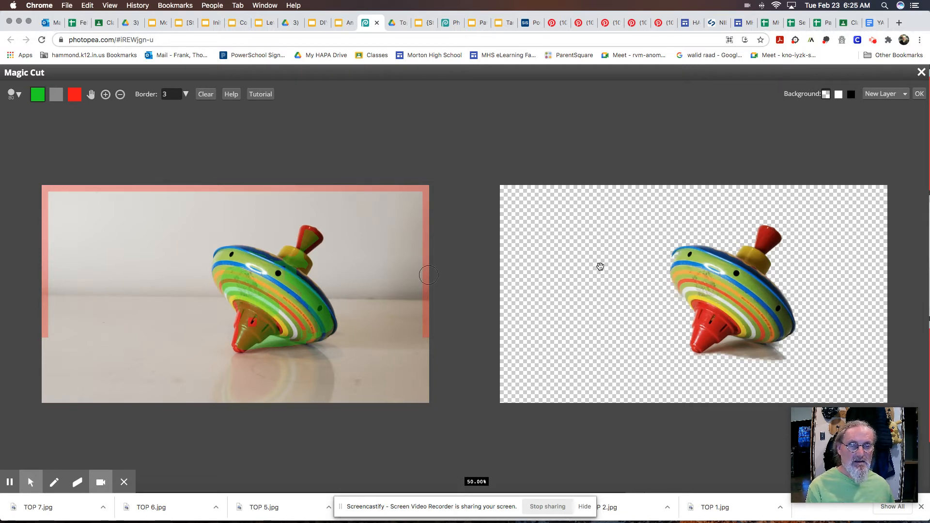
{"action": "left_click", "coordinate": [224, 259]}
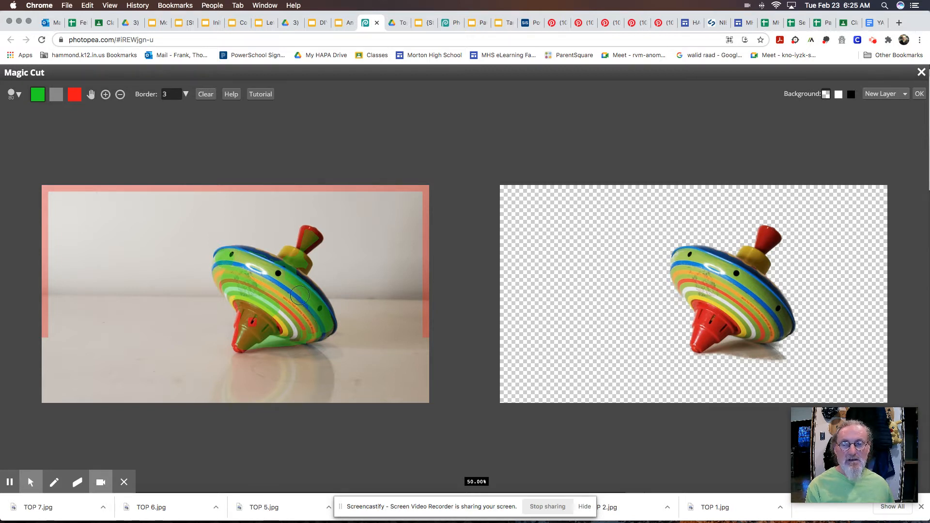
Step: Brush the shadow area under the top with the gray marker to remove its foreground marking
{"action": "left_click", "coordinate": [55, 94]}
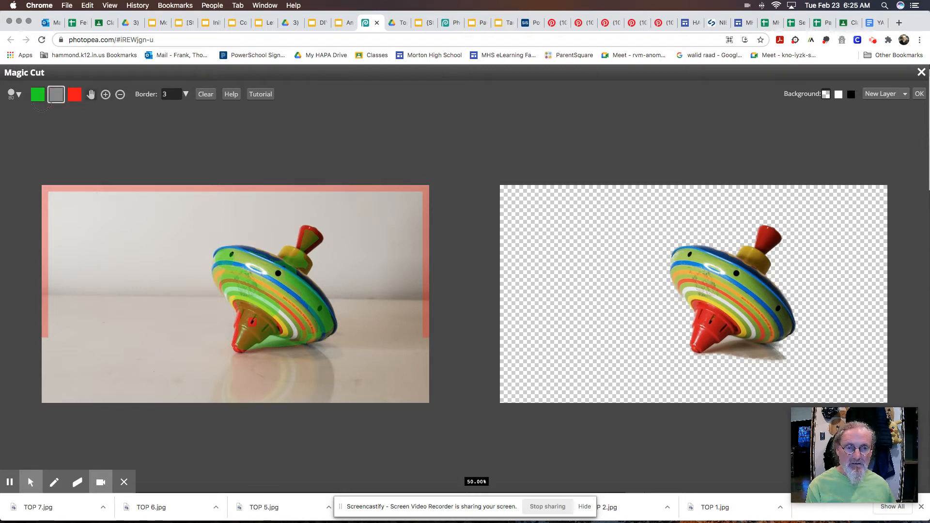
{"action": "left_click", "coordinate": [270, 350]}
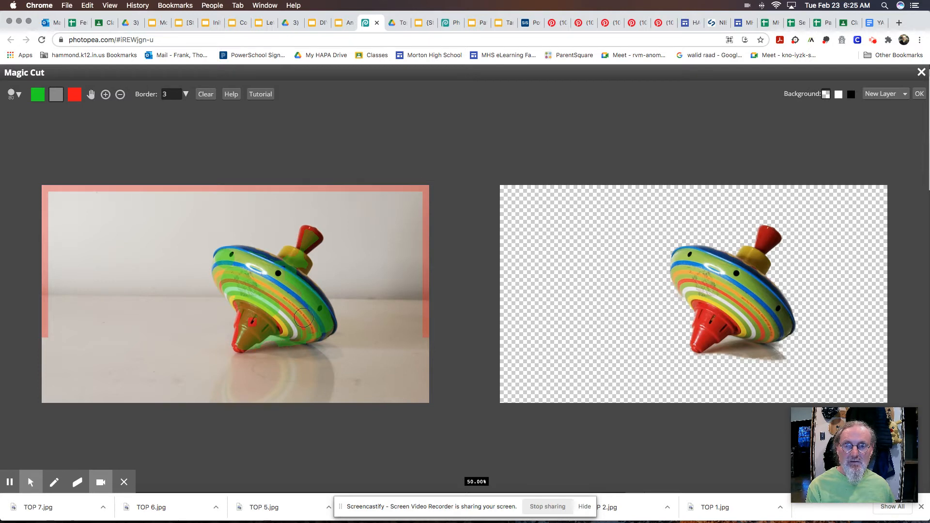
{"action": "left_click", "coordinate": [275, 348]}
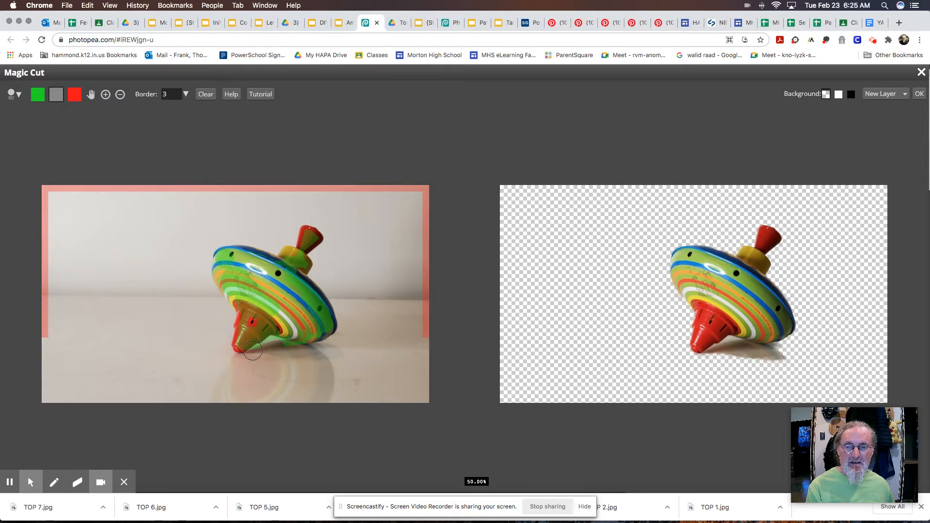
{"action": "left_click", "coordinate": [256, 352]}
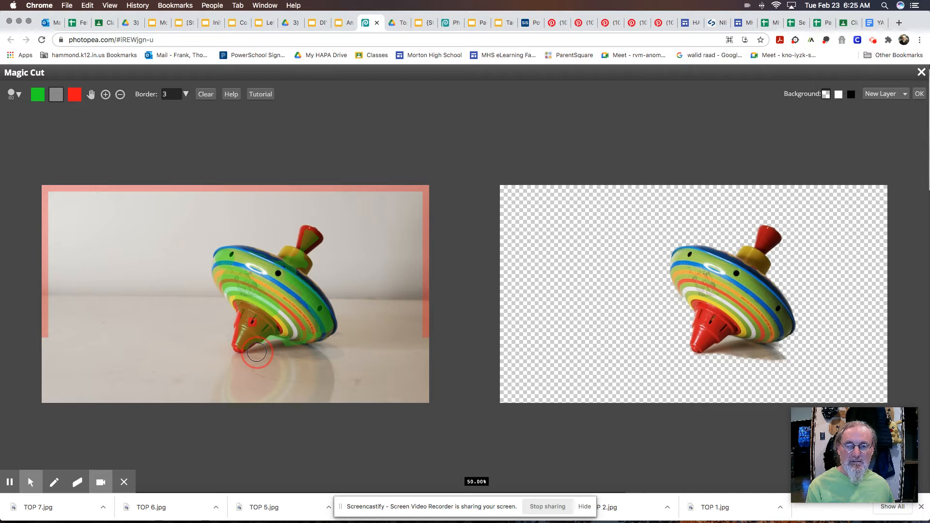
{"action": "left_click", "coordinate": [284, 345]}
{"action": "left_click", "coordinate": [297, 351]}
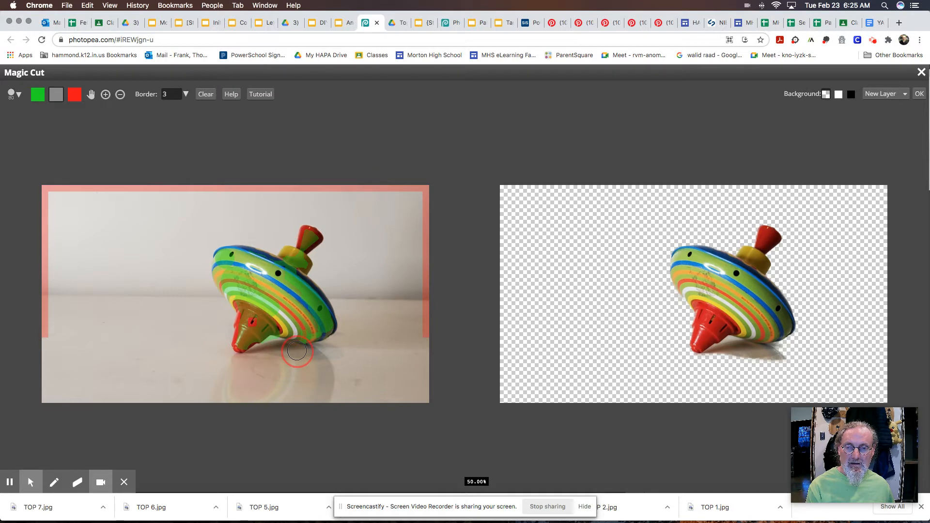
Step: Mark the shadow beneath the top as background, output the cutout to a new layer, and delete the original TOP 5 photo layer
{"action": "left_click", "coordinate": [77, 96]}
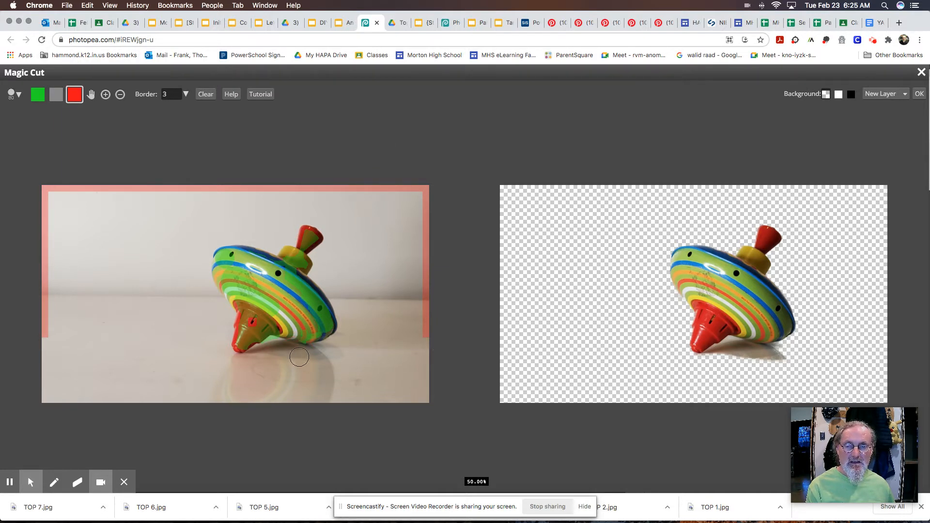
{"action": "left_click", "coordinate": [300, 358]}
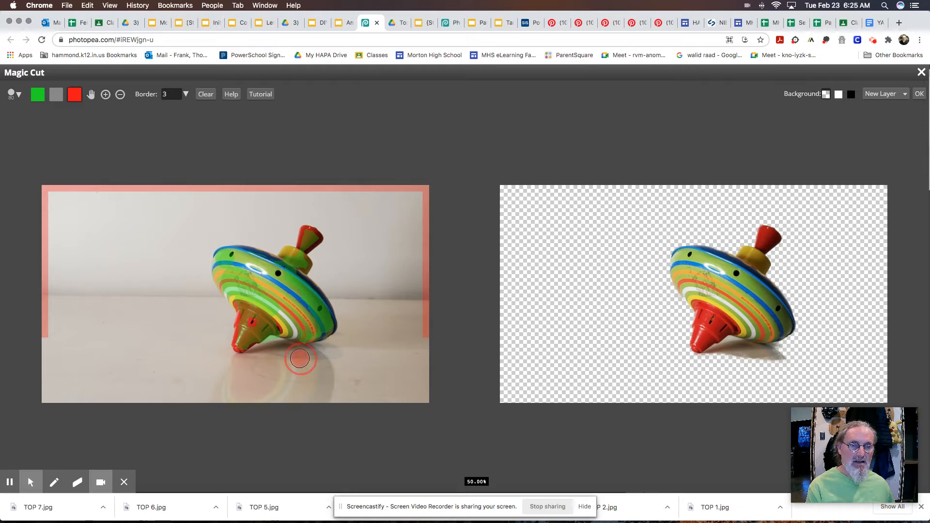
{"action": "left_click", "coordinate": [276, 352]}
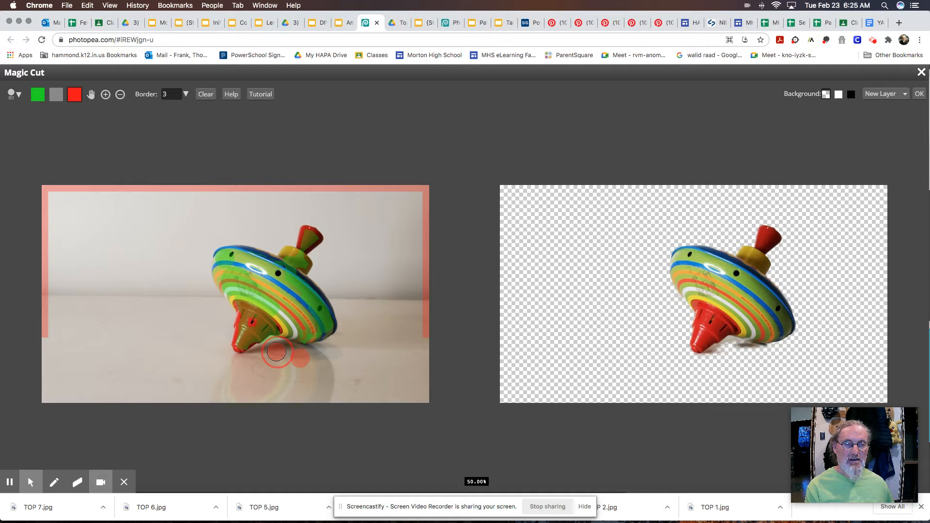
{"action": "left_click", "coordinate": [918, 93]}
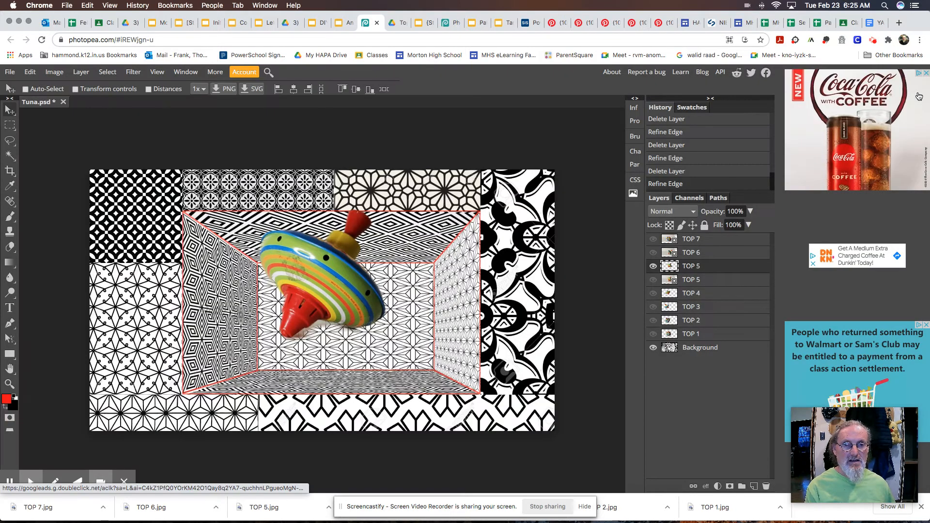
{"action": "left_click", "coordinate": [700, 281]}
{"action": "left_click", "coordinate": [766, 486]}
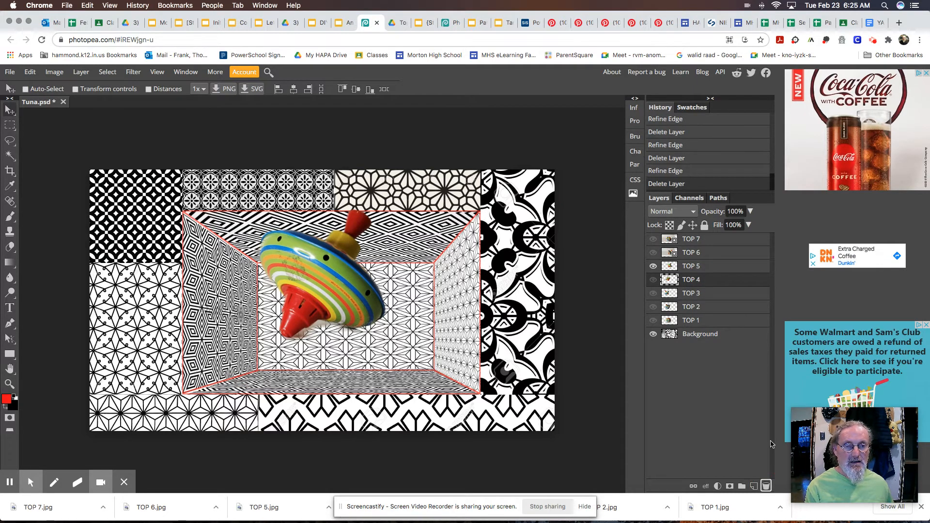
Step: Hide TOP 5, Magic Cut the TOP 6 photo into a new layer with the pale rim marked as foreground, and delete the original
{"action": "left_click", "coordinate": [653, 266]}
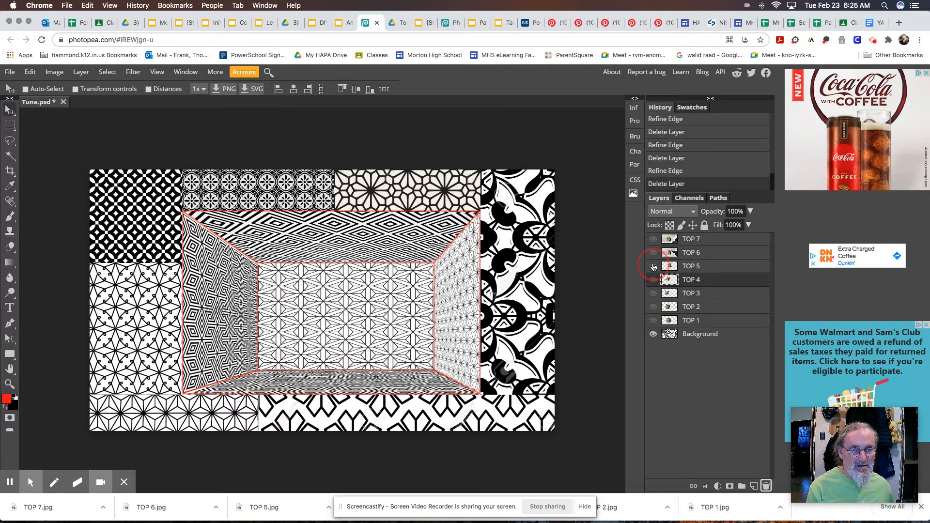
{"action": "left_click", "coordinate": [717, 252]}
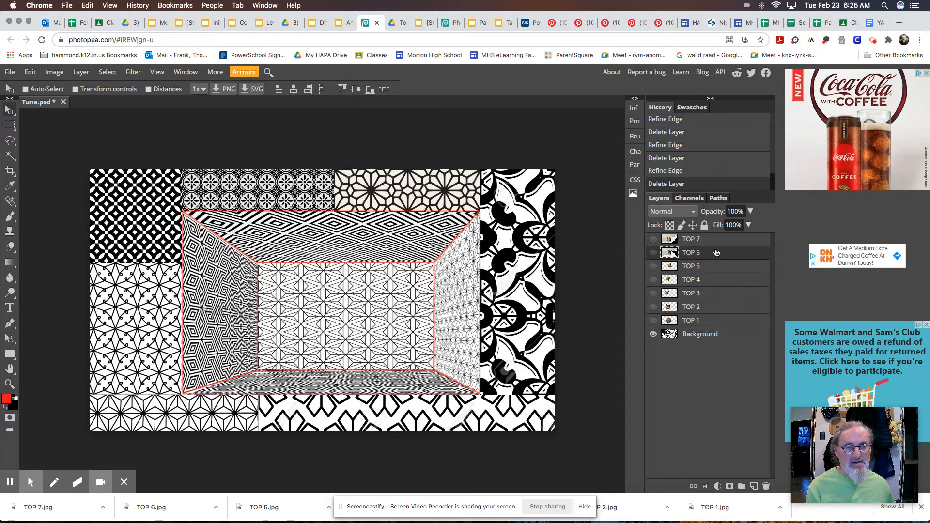
{"action": "left_click", "coordinate": [107, 72]}
{"action": "left_click", "coordinate": [122, 148]}
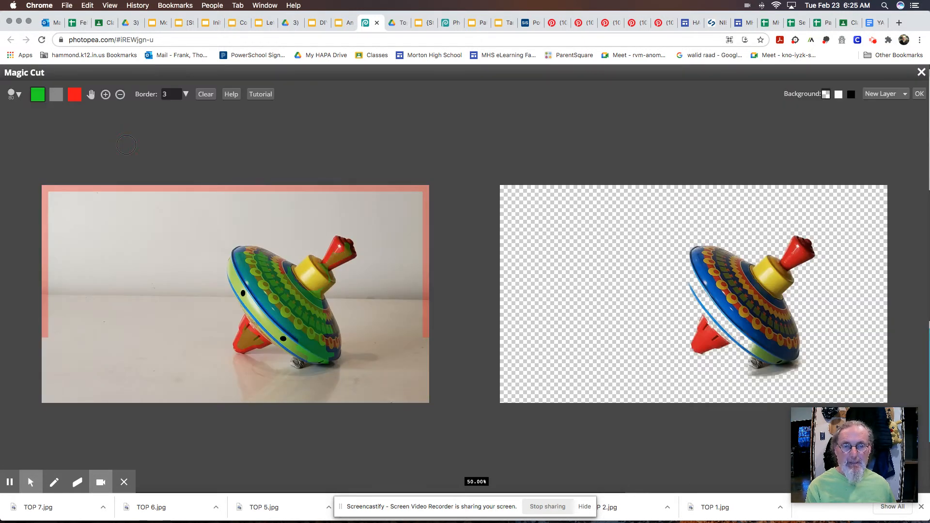
{"action": "left_click", "coordinate": [38, 95]}
{"action": "mouse_move", "coordinate": [240, 283]}
{"action": "left_mouse_down"}
{"action": "mouse_move", "coordinate": [266, 320]}
{"action": "mouse_move", "coordinate": [251, 329]}
{"action": "left_mouse_up"}
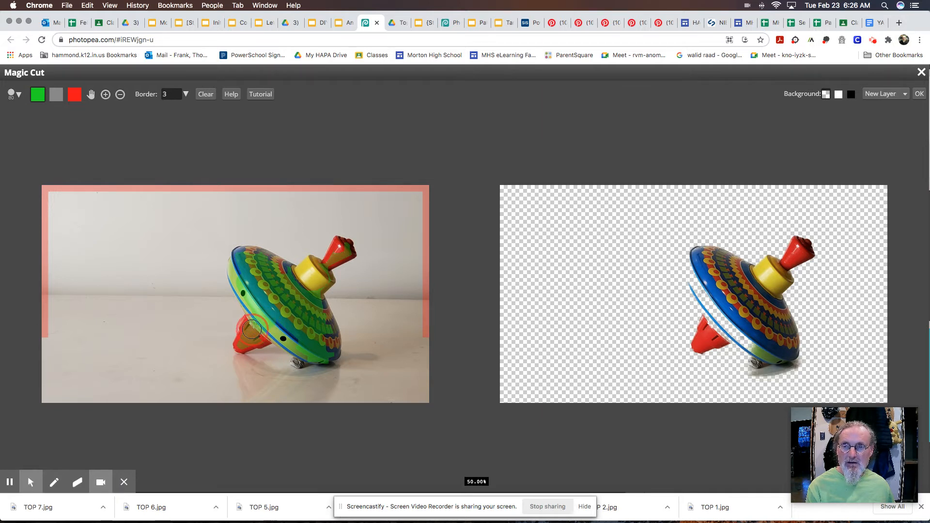
{"action": "left_click_drag", "start_coordinate": [251, 329], "coordinate": [251, 329]}
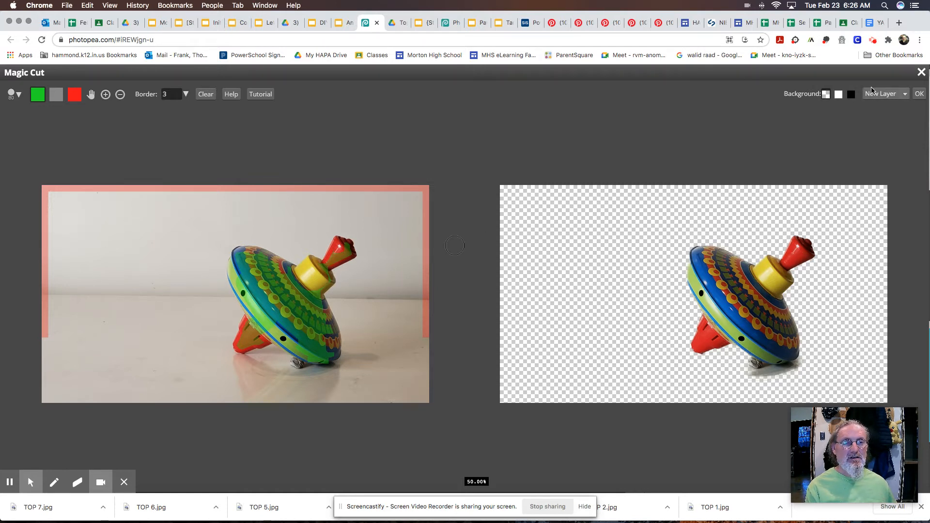
{"action": "left_click", "coordinate": [919, 94]}
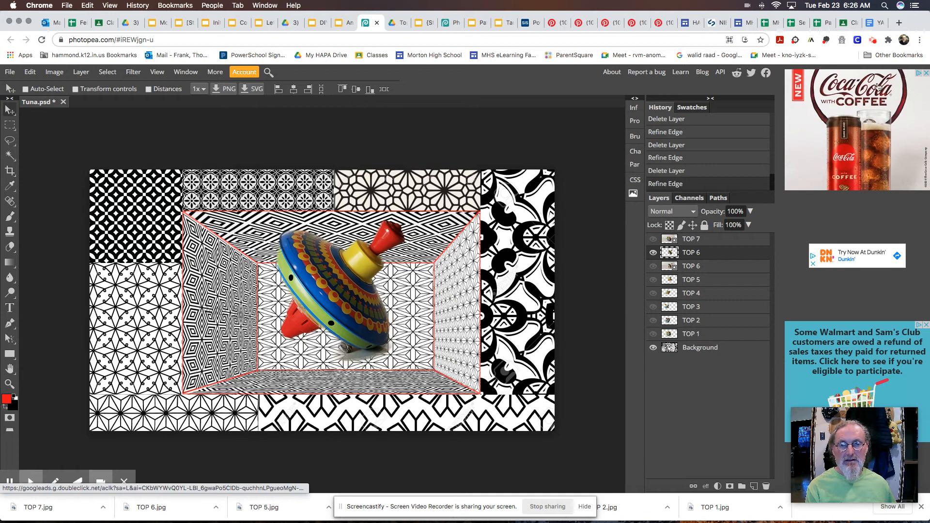
{"action": "left_click", "coordinate": [666, 269]}
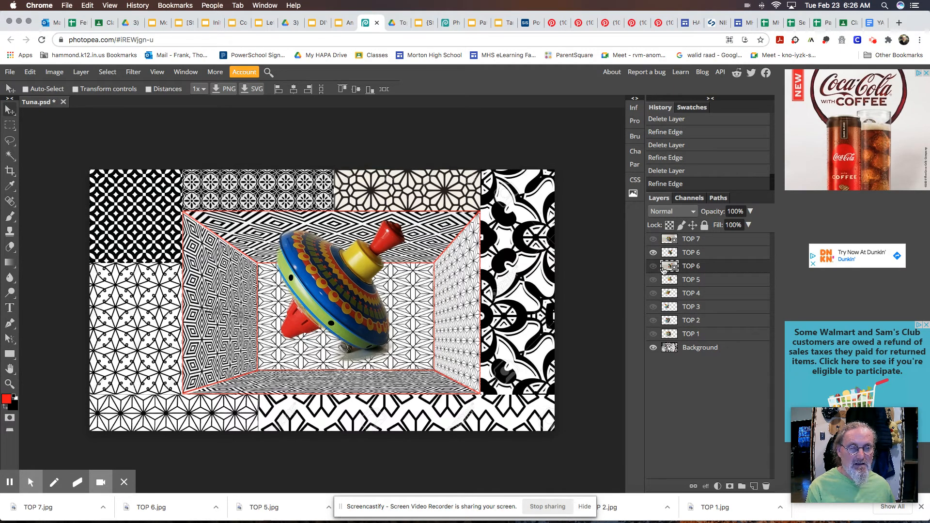
{"action": "left_click", "coordinate": [766, 485]}
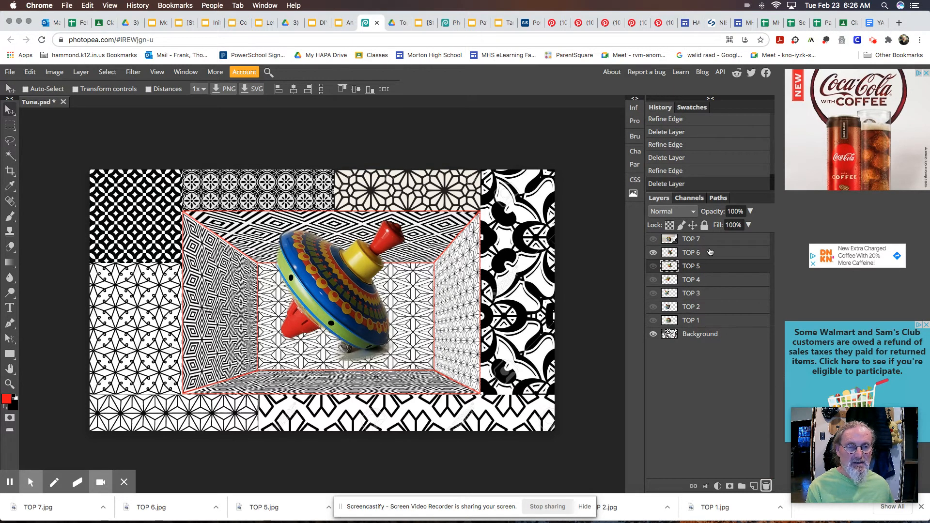
Step: With TOP 7 shown instead of TOP 6, Magic Cut its spinning top into a new layer
{"action": "left_click", "coordinate": [704, 240]}
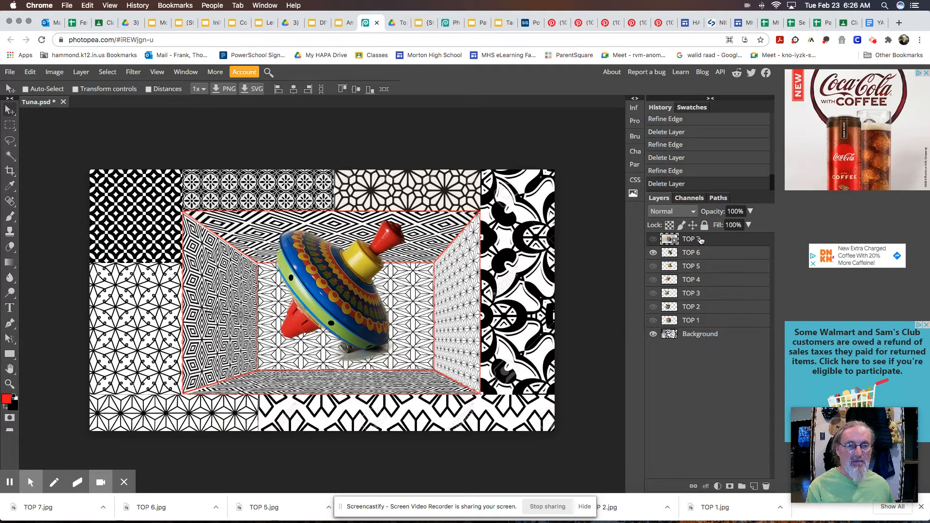
{"action": "left_click", "coordinate": [653, 239]}
{"action": "left_click", "coordinate": [653, 252]}
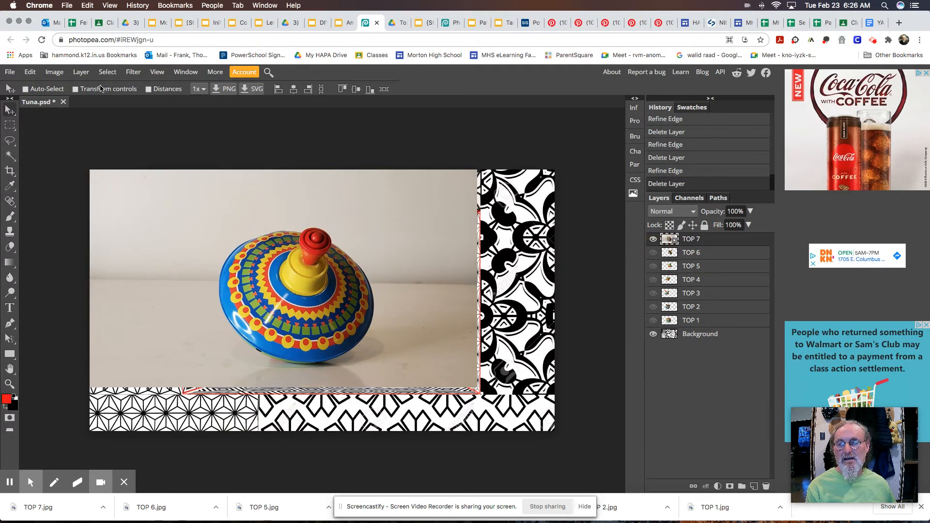
{"action": "left_click", "coordinate": [107, 72]}
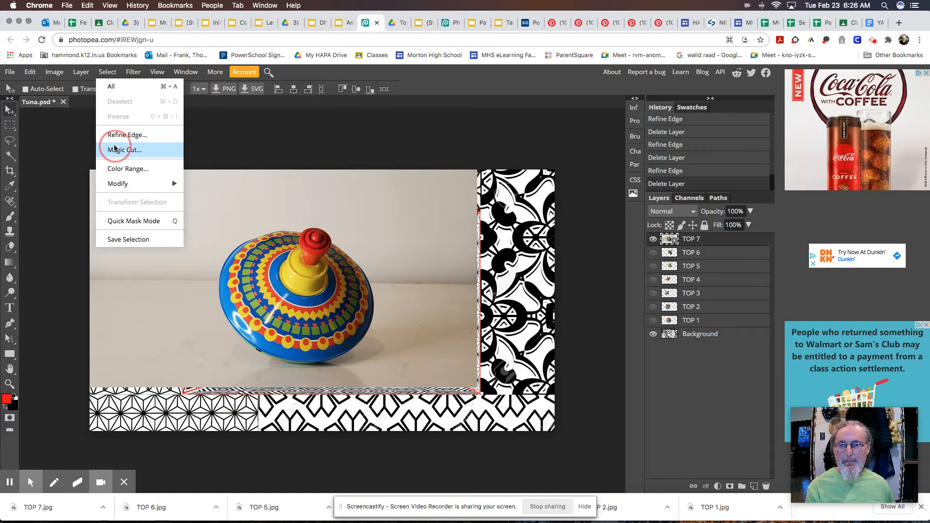
{"action": "left_click", "coordinate": [115, 149]}
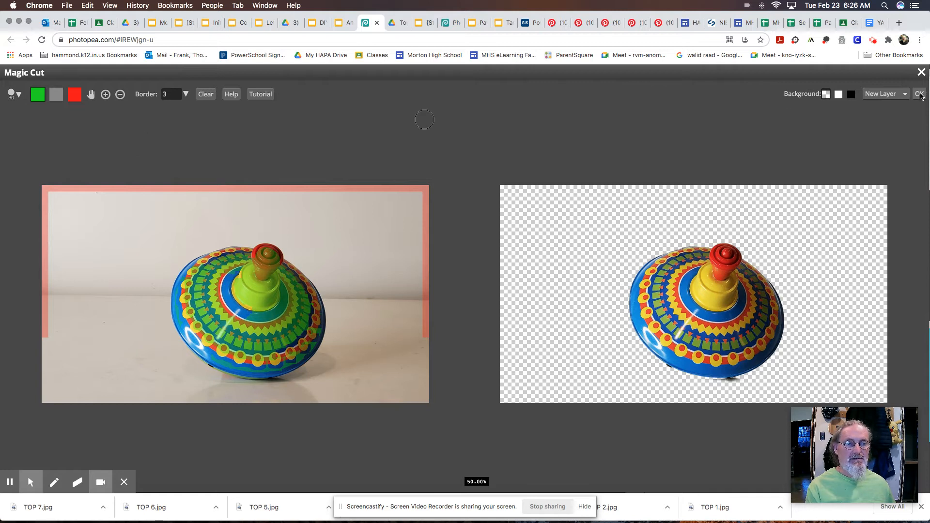
{"action": "left_click", "coordinate": [919, 94]}
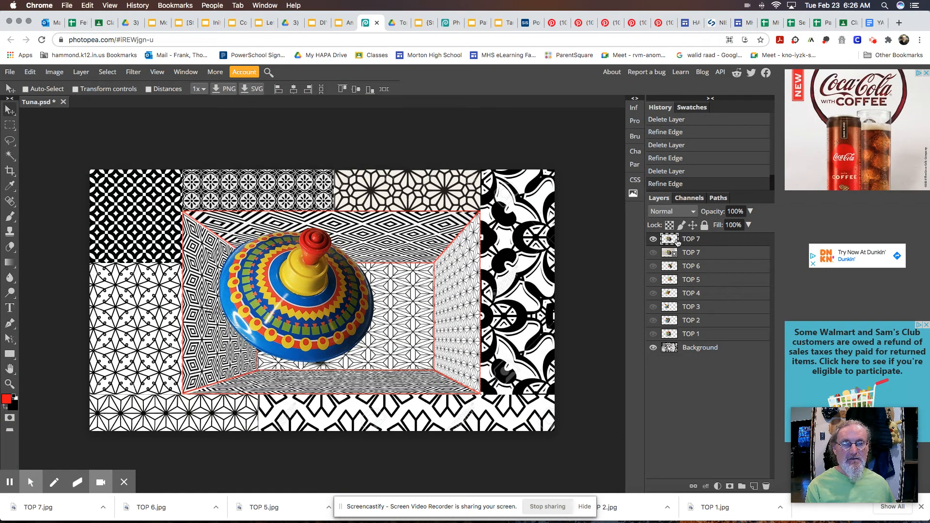
Step: Make all the hidden TOP layers visible and delete the original TOP 7 photo layer beneath its cutout
{"action": "left_click_drag", "start_coordinate": [653, 252], "coordinate": [653, 333]}
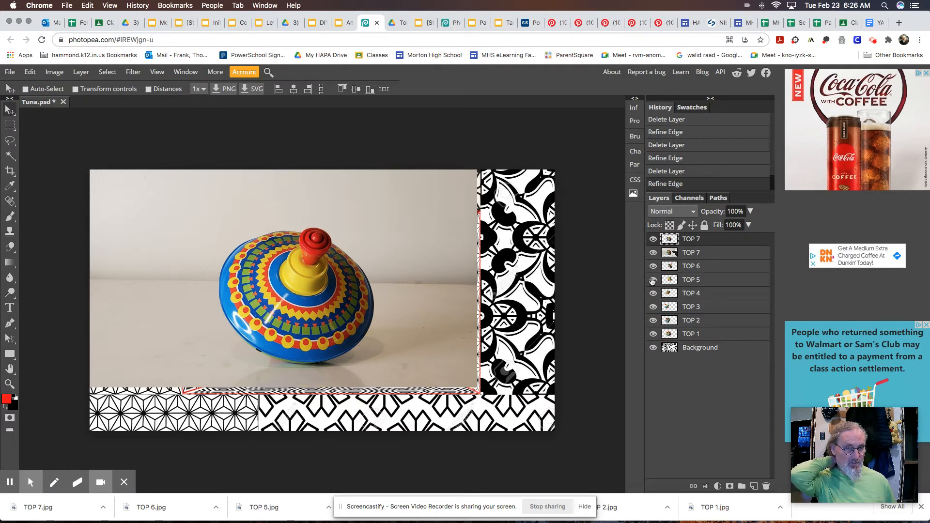
{"action": "left_click", "coordinate": [689, 254]}
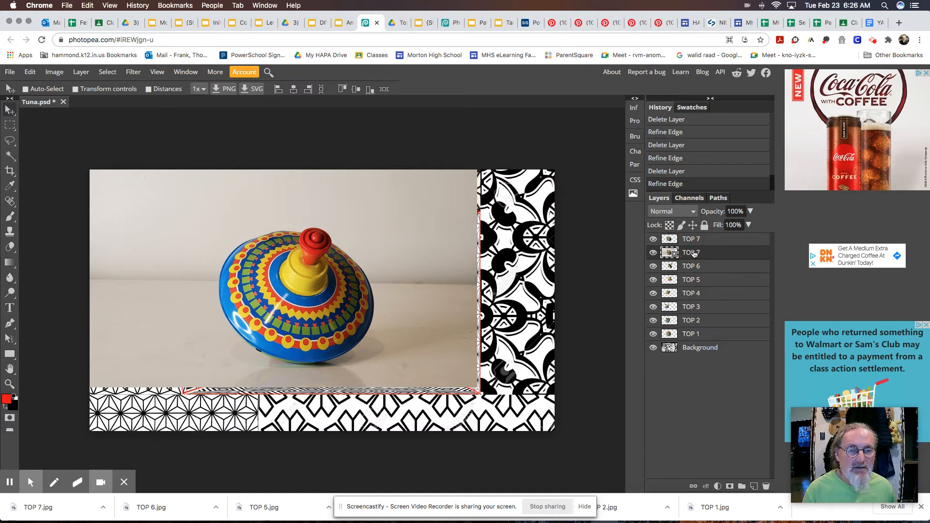
{"action": "left_click", "coordinate": [766, 485]}
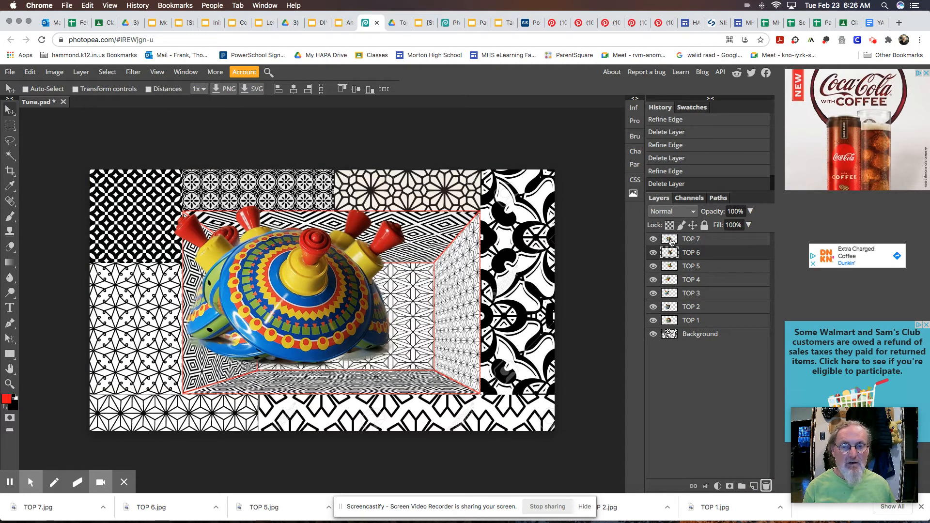
Step: Scale all seven TOP layers together to about 59% and place them on the floor inside the patterned room
{"action": "left_click", "coordinate": [705, 240]}
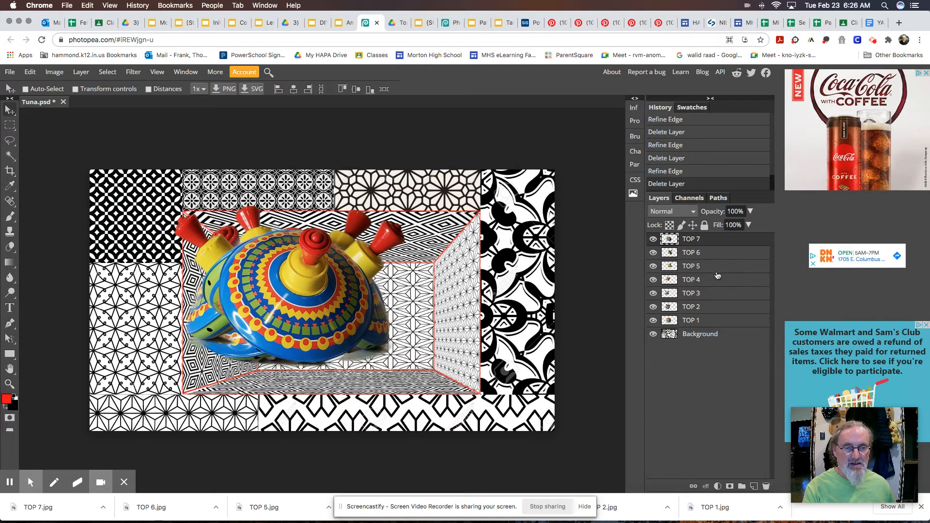
{"action": "left_click", "coordinate": [718, 321]}
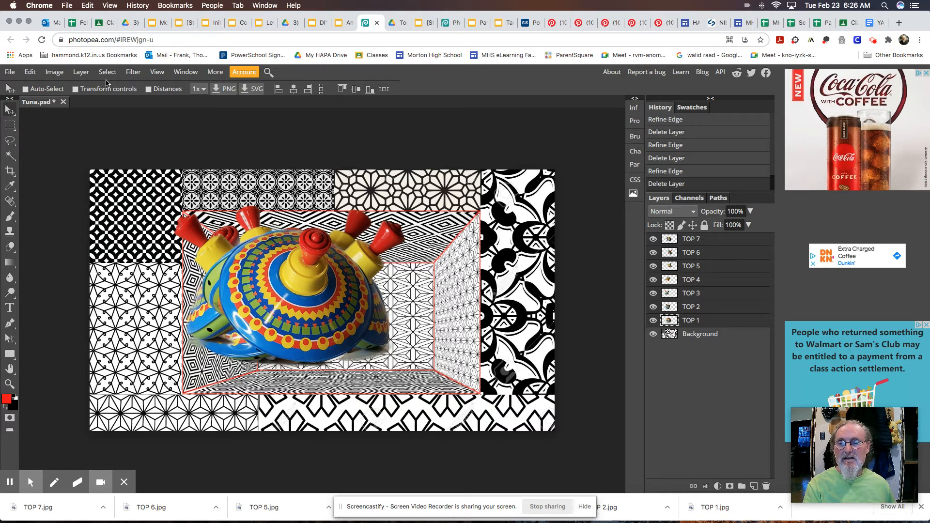
{"action": "left_click", "coordinate": [30, 72]}
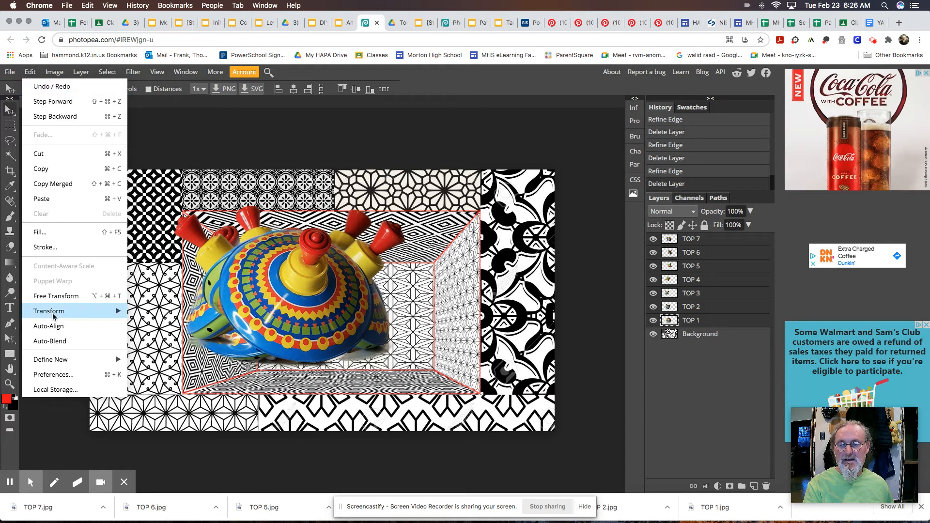
{"action": "mouse_move", "coordinate": [54, 312]}
{"action": "left_click", "coordinate": [148, 330]}
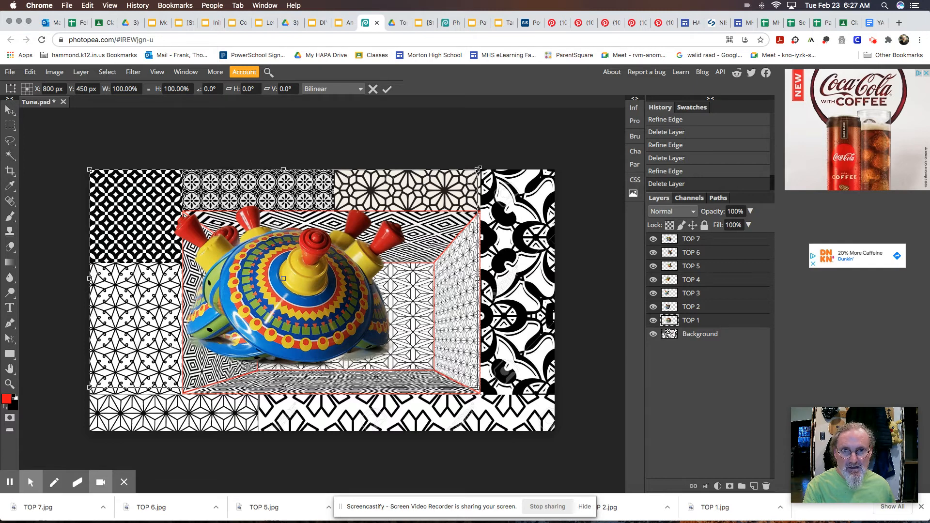
{"action": "left_click_drag", "start_coordinate": [476, 170], "coordinate": [318, 266]}
{"action": "left_click_drag", "start_coordinate": [236, 333], "coordinate": [363, 345]}
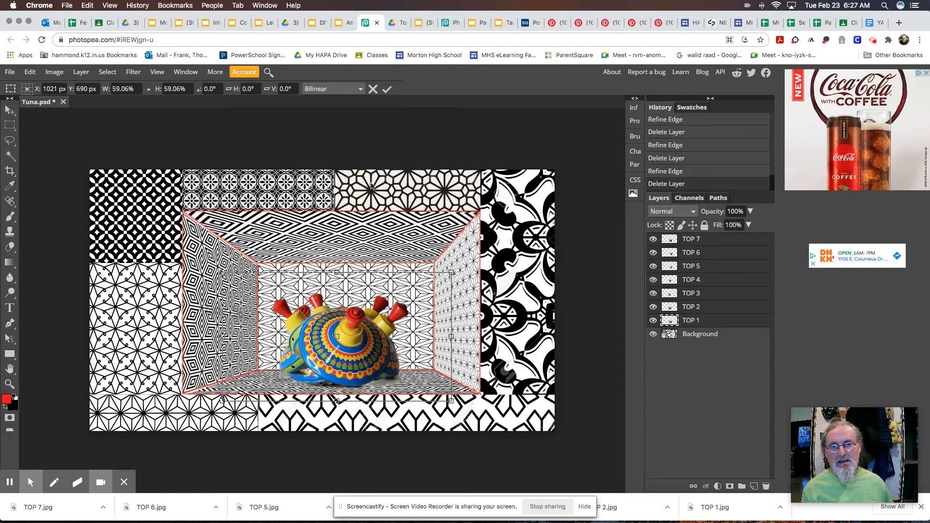
{"action": "left_click", "coordinate": [388, 90]}
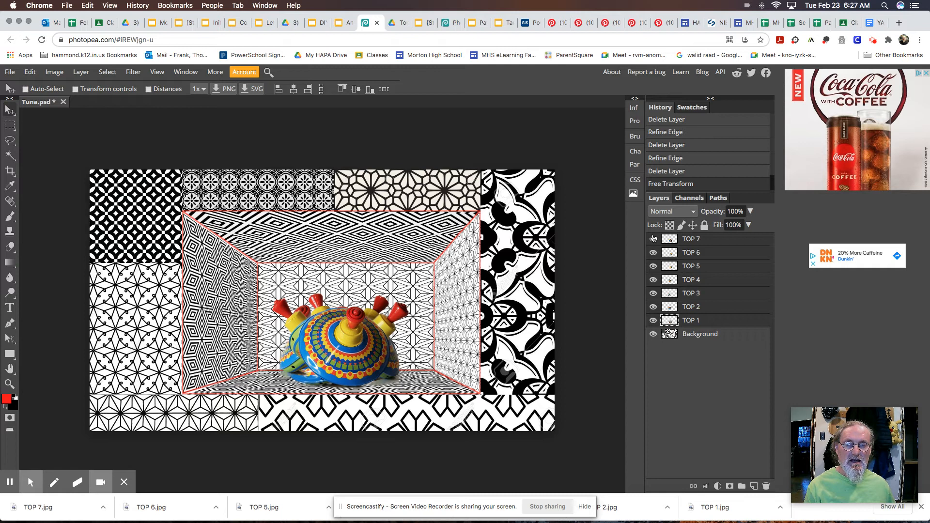
Step: Hide TOP 2 through TOP 7 and give TOP 1 a drop shadow with 137° angle, 36 px distance and 29 px size
{"action": "left_click_drag", "start_coordinate": [653, 238], "coordinate": [663, 305]}
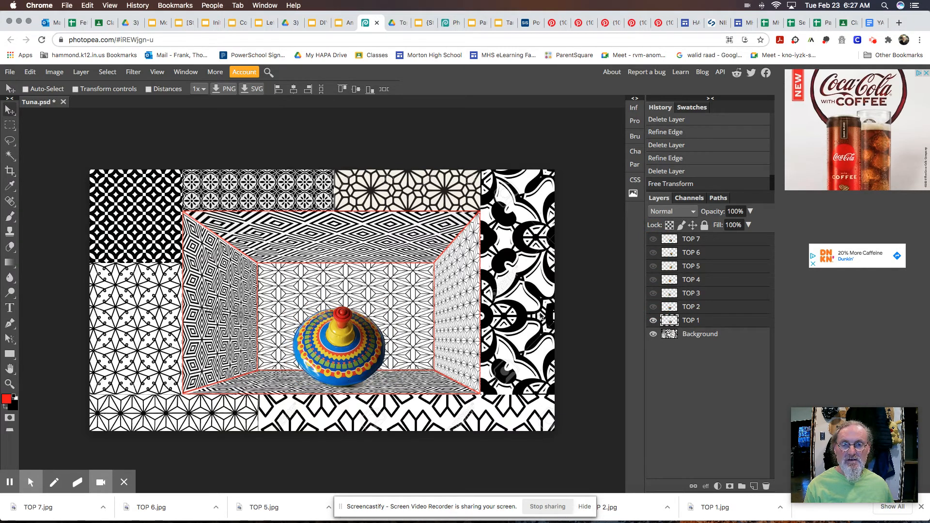
{"action": "left_click", "coordinate": [716, 322]}
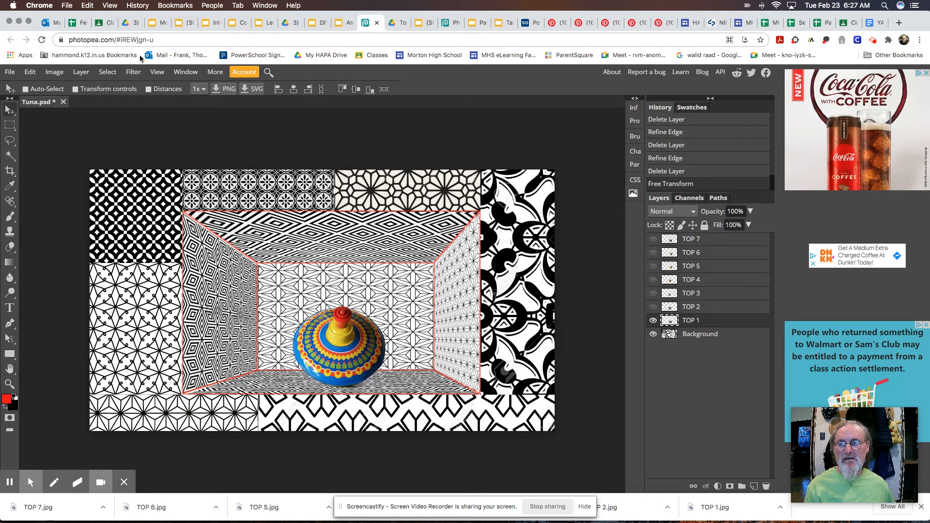
{"action": "left_click", "coordinate": [81, 72]}
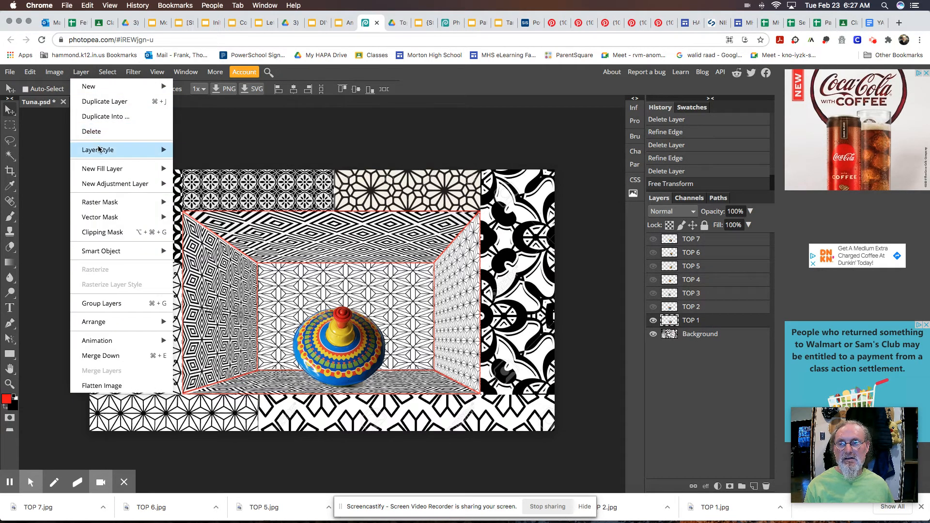
{"action": "mouse_move", "coordinate": [99, 150]}
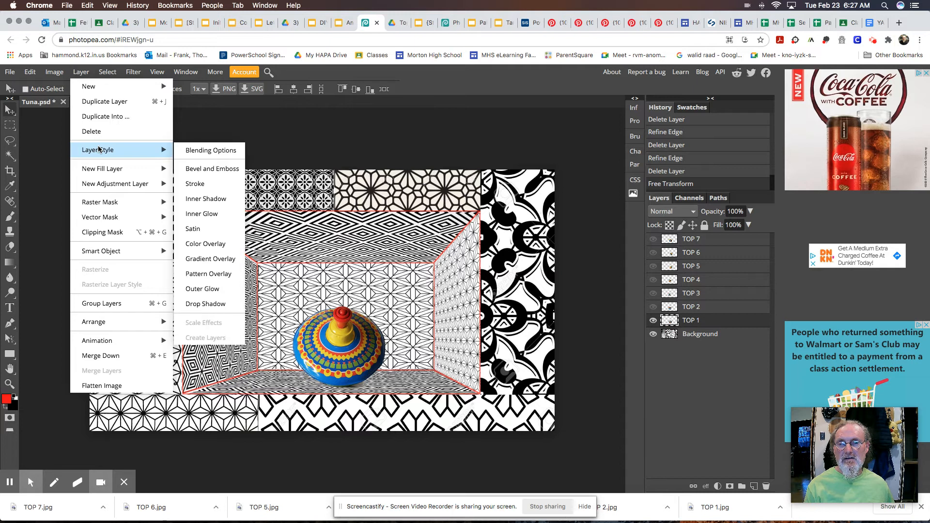
{"action": "left_click", "coordinate": [196, 306]}
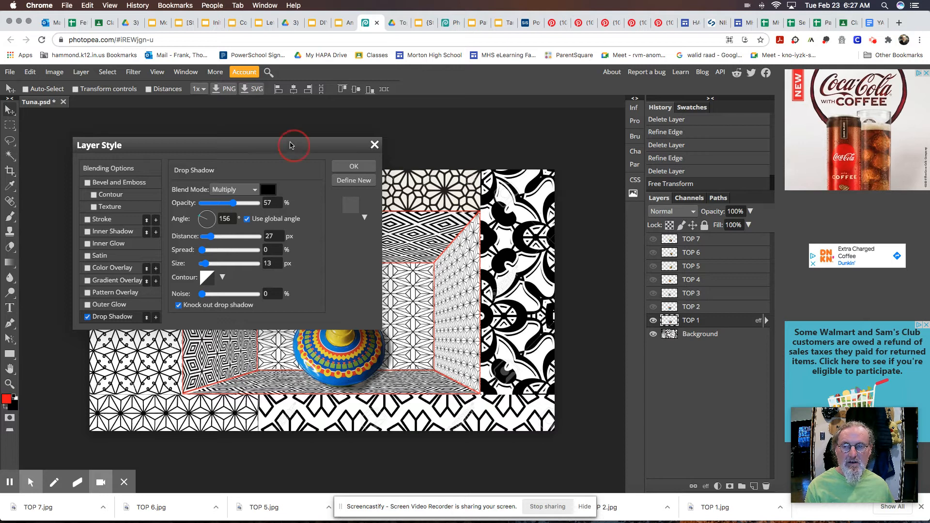
{"action": "left_click_drag", "start_coordinate": [292, 146], "coordinate": [266, 116]}
{"action": "left_click", "coordinate": [177, 185]}
{"action": "left_click_drag", "start_coordinate": [177, 185], "coordinate": [176, 186]}
{"action": "left_click", "coordinate": [189, 205]}
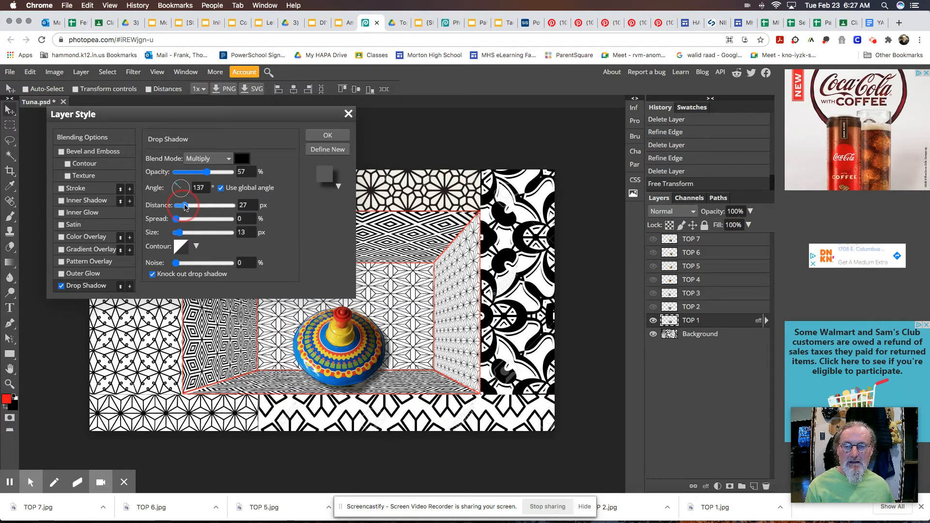
{"action": "left_click", "coordinate": [183, 232]}
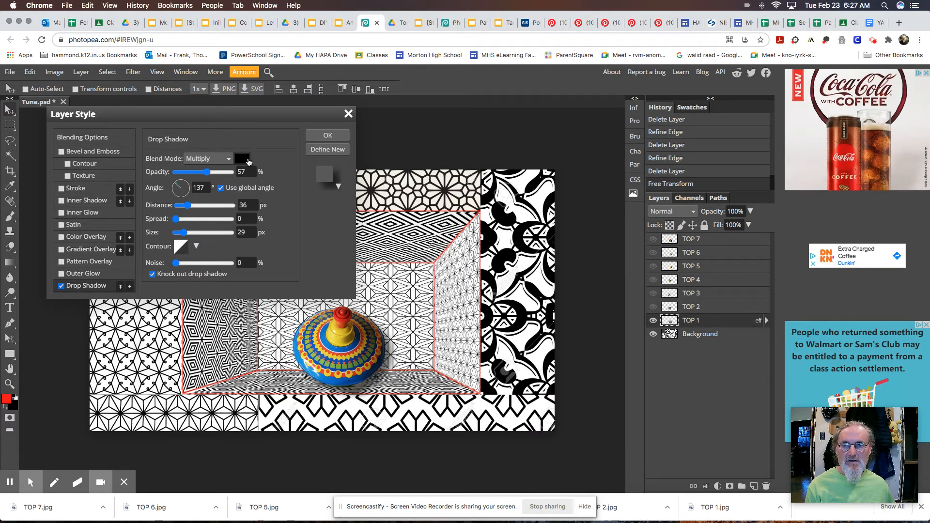
Step: Set the colour of TOP 1's drop shadow to magenta f509f7 and apply the layer style
{"action": "left_click", "coordinate": [245, 160]}
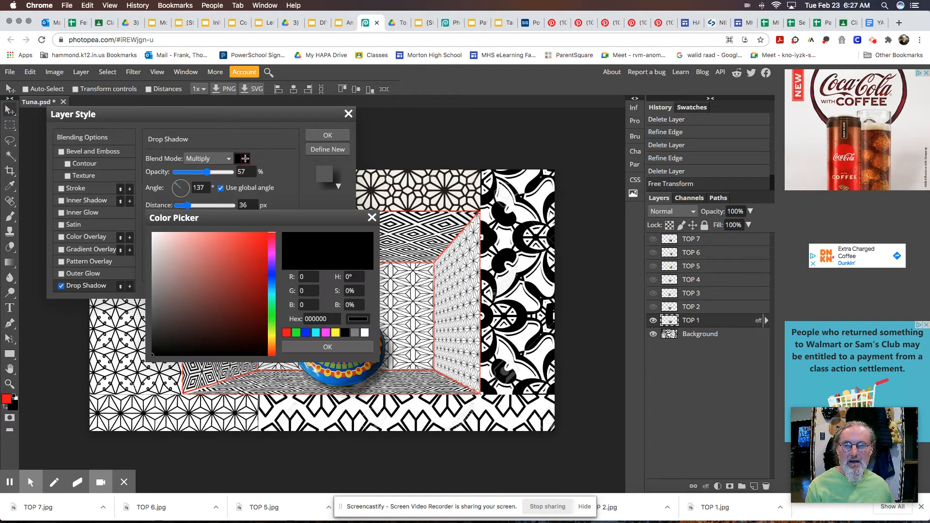
{"action": "left_click", "coordinate": [274, 253]}
{"action": "left_click", "coordinate": [262, 236]}
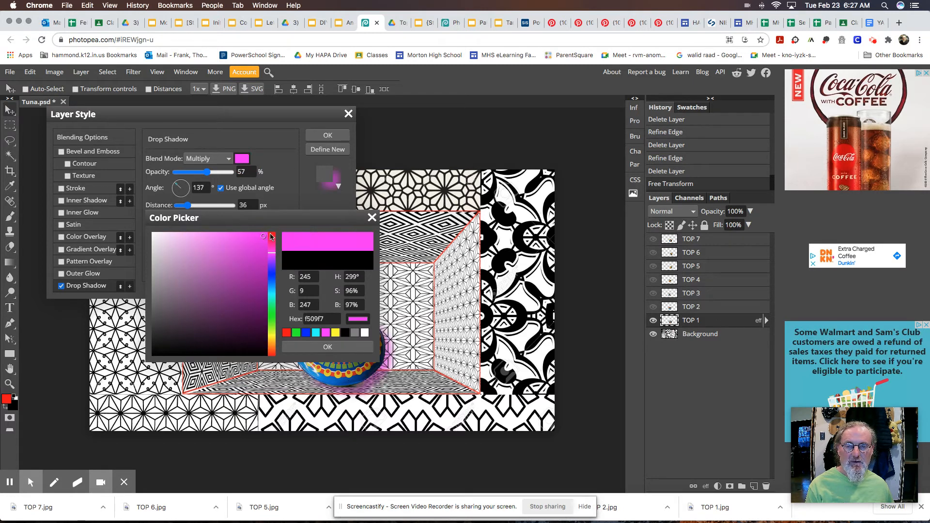
{"action": "left_click", "coordinate": [329, 346]}
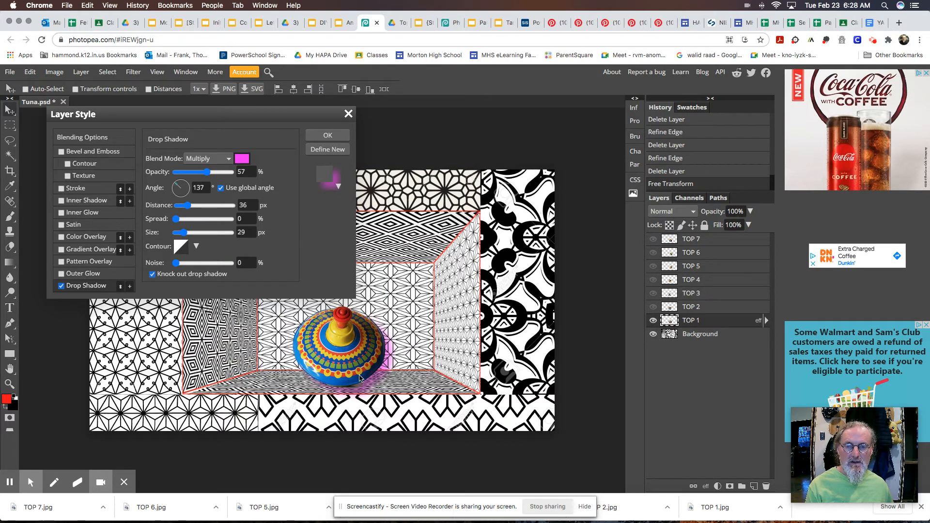
{"action": "left_click", "coordinate": [327, 136]}
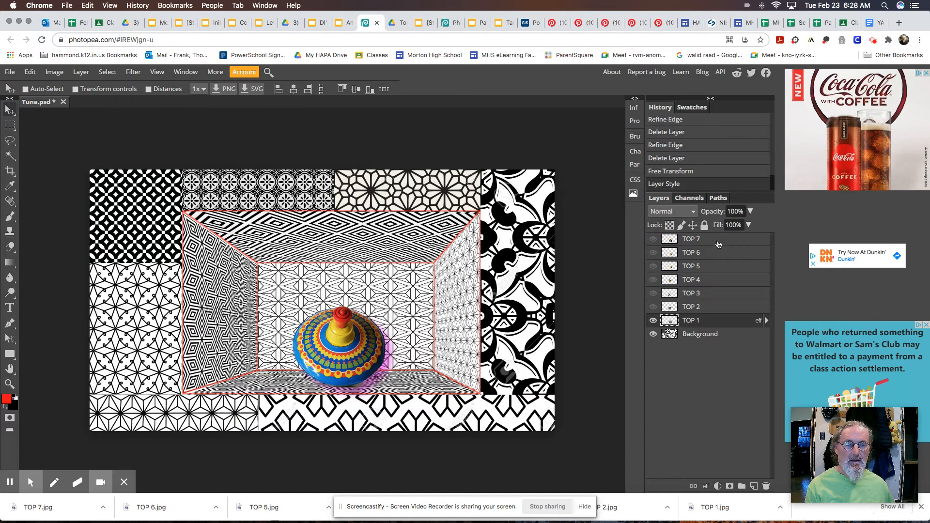
Step: Show TOP 2 and apply the same magenta drop shadow to it as on TOP 1
{"action": "left_click", "coordinate": [653, 306]}
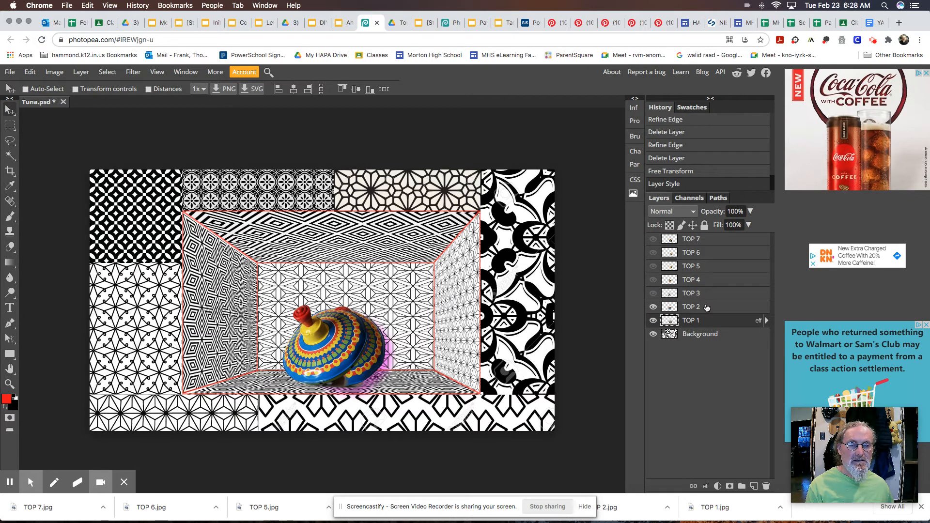
{"action": "left_click", "coordinate": [707, 308]}
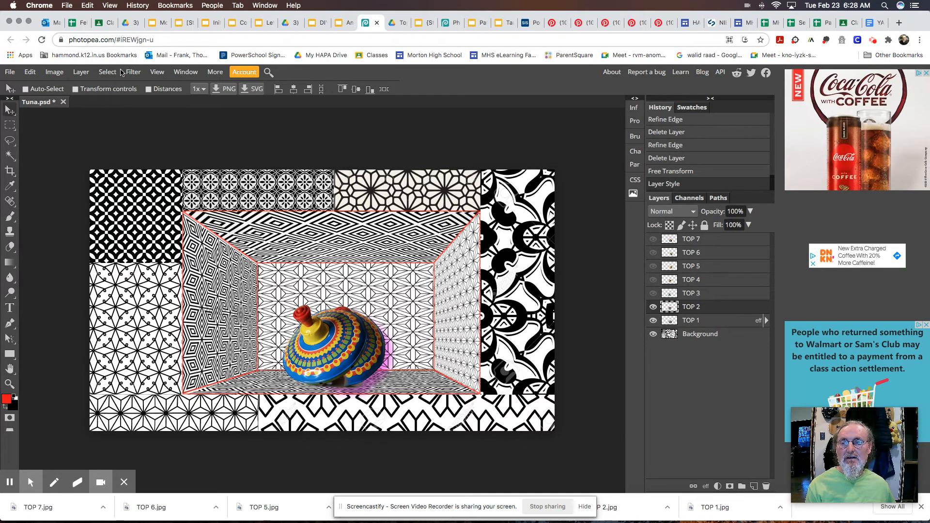
{"action": "left_click", "coordinate": [82, 72]}
{"action": "mouse_move", "coordinate": [103, 151]}
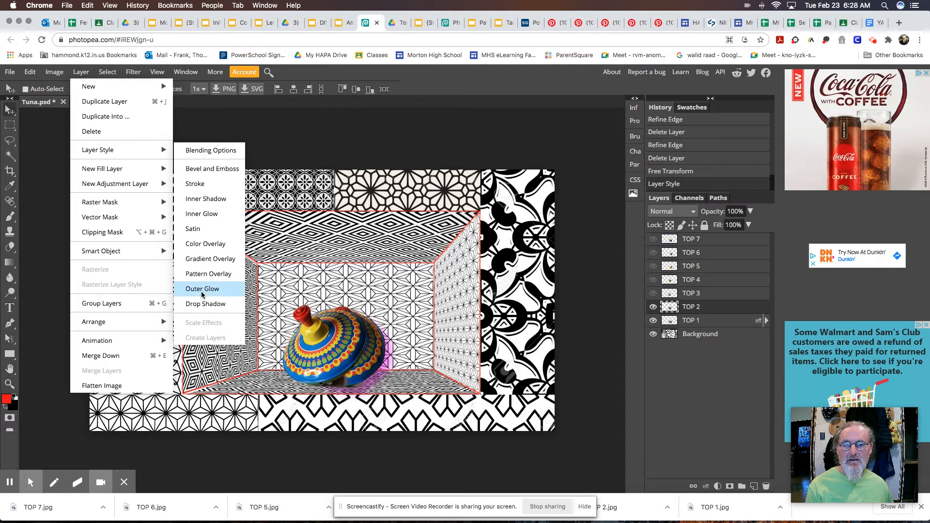
{"action": "left_click", "coordinate": [203, 304]}
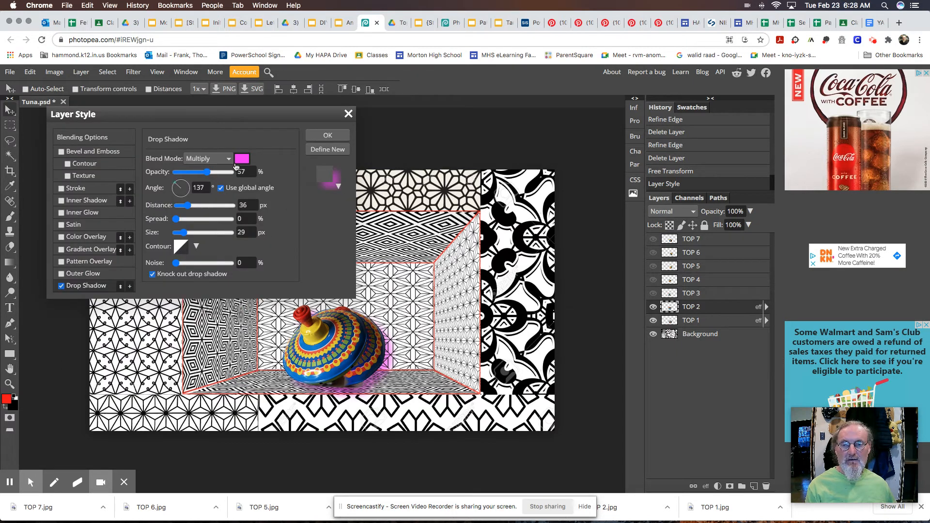
{"action": "left_click", "coordinate": [333, 134]}
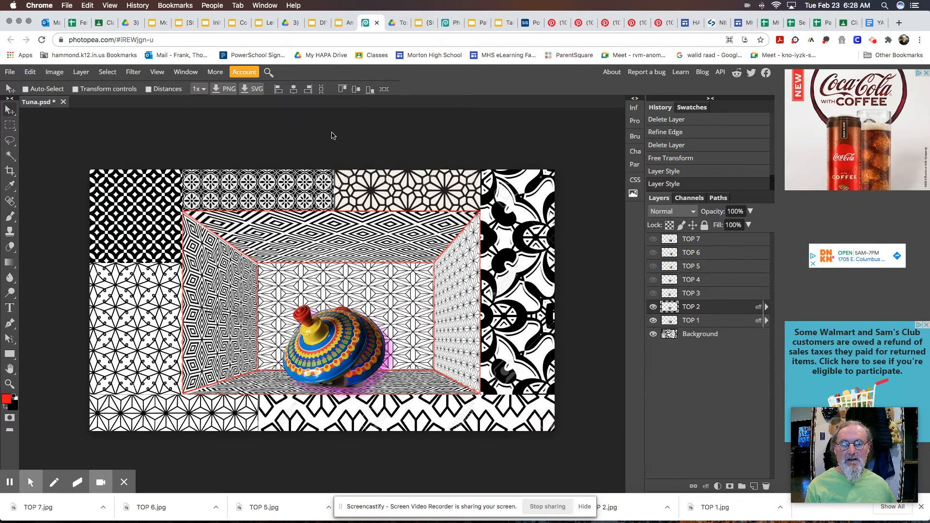
Step: Make TOP 3 visible and add the magenta drop shadow to it with the same settings
{"action": "left_click", "coordinate": [654, 293]}
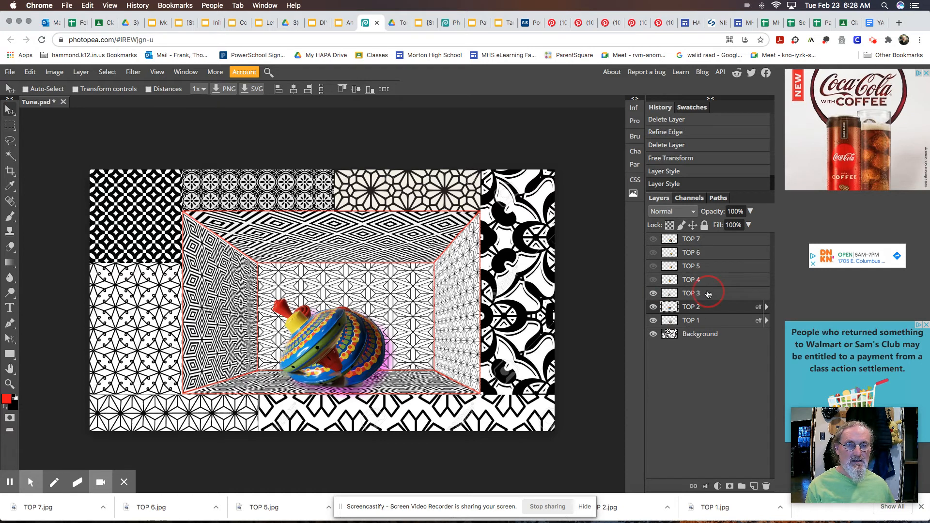
{"action": "left_click", "coordinate": [691, 293]}
{"action": "left_click", "coordinate": [109, 72]}
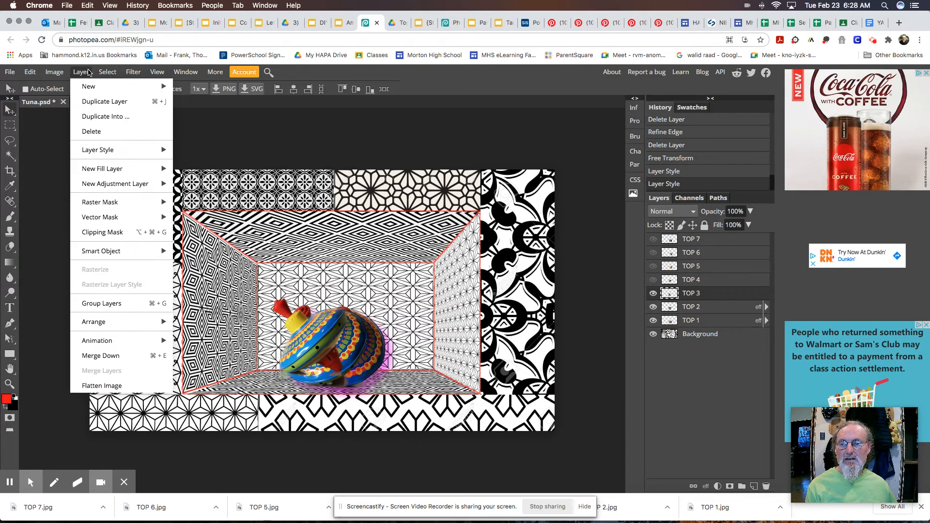
{"action": "mouse_move", "coordinate": [99, 151]}
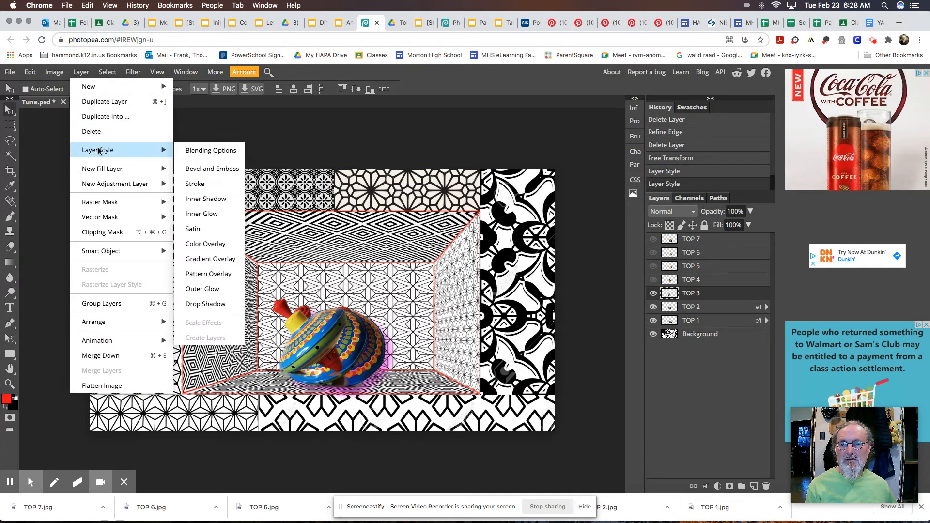
{"action": "left_click", "coordinate": [213, 304]}
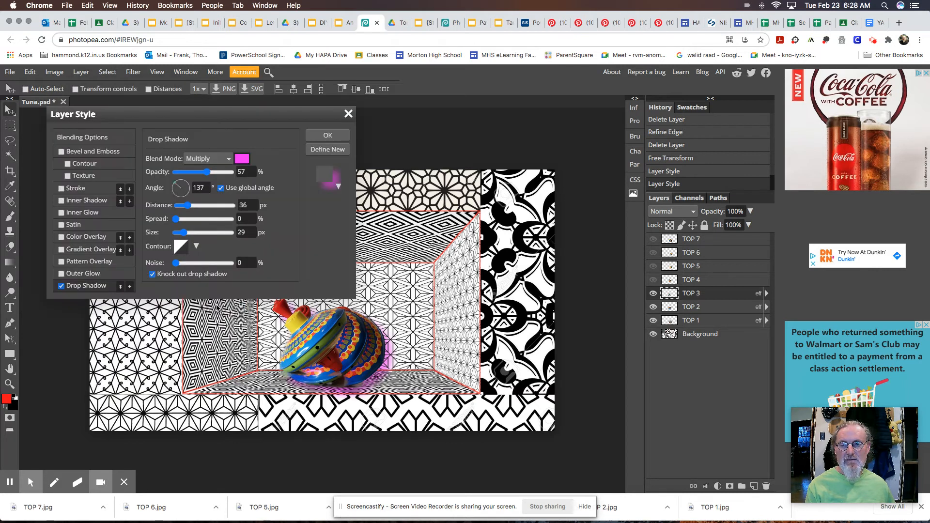
{"action": "left_click", "coordinate": [328, 135]}
Step: Make TOP 4 visible and add the magenta drop shadow to it with the same settings
{"action": "left_click", "coordinate": [653, 281]}
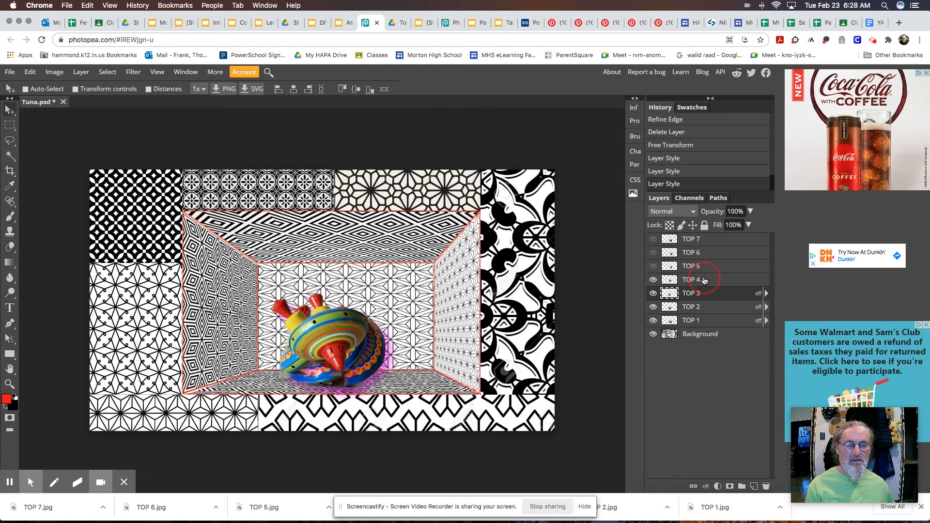
{"action": "left_click", "coordinate": [704, 281]}
{"action": "left_click", "coordinate": [81, 72]}
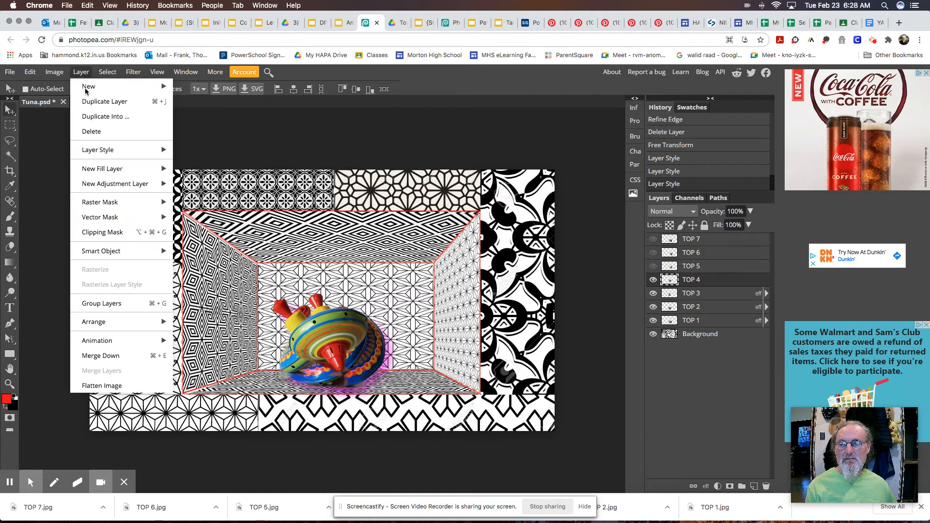
{"action": "mouse_move", "coordinate": [97, 149]}
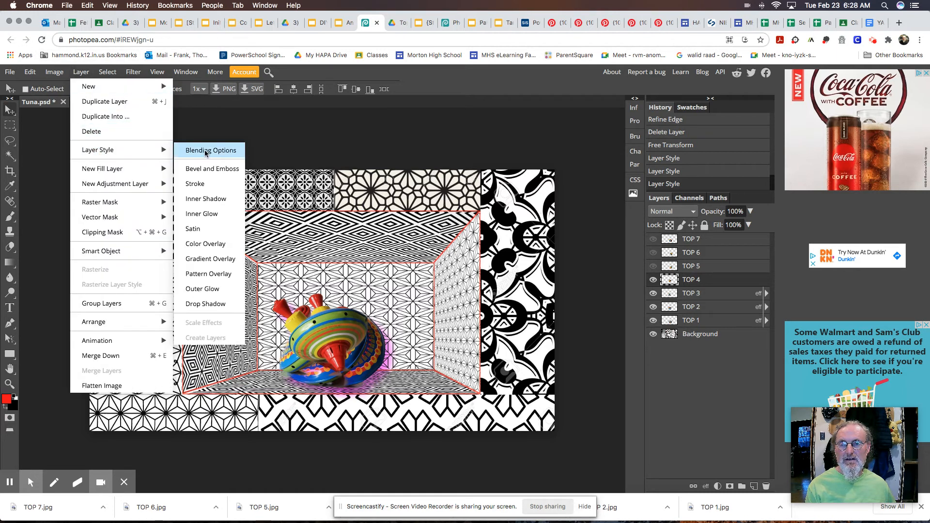
{"action": "left_click", "coordinate": [211, 302]}
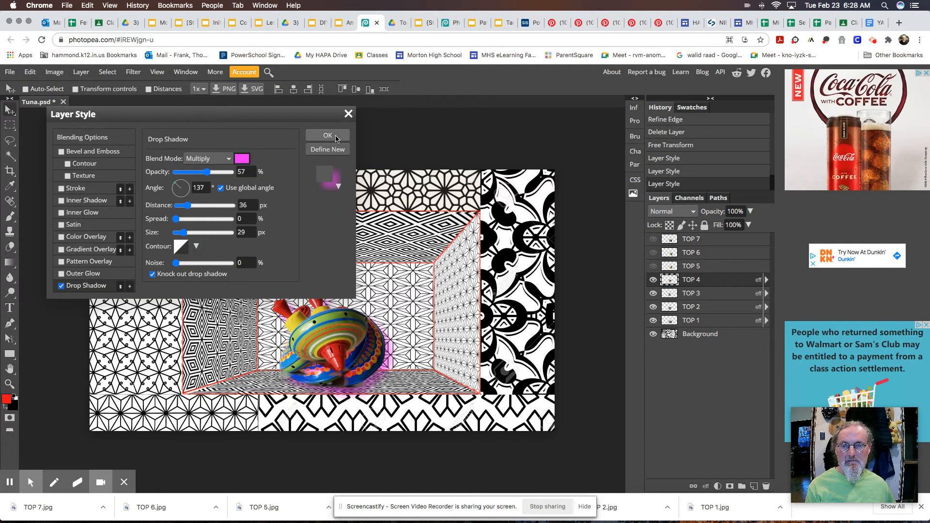
{"action": "left_click", "coordinate": [326, 130]}
Step: Make TOP 5 visible and add the magenta drop shadow to it with the same settings
{"action": "left_click", "coordinate": [653, 266]}
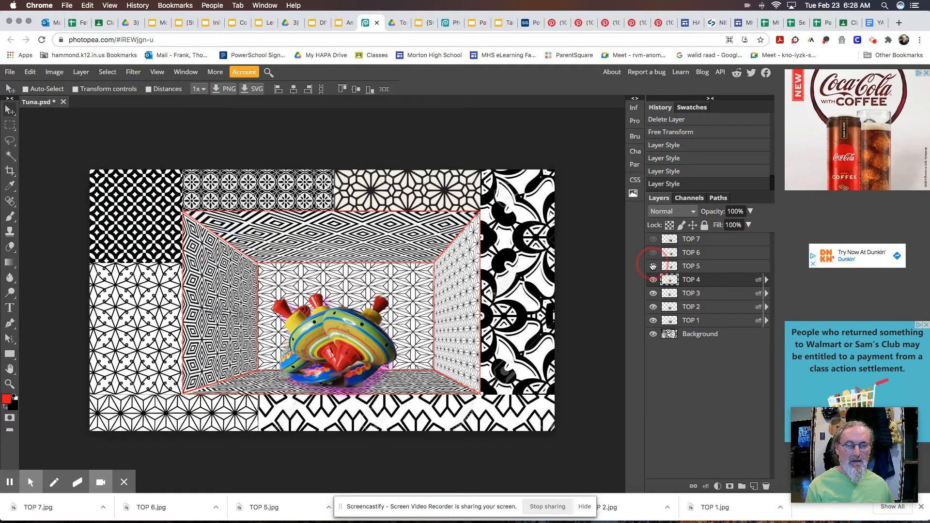
{"action": "left_click", "coordinate": [698, 266]}
{"action": "left_click", "coordinate": [81, 72]}
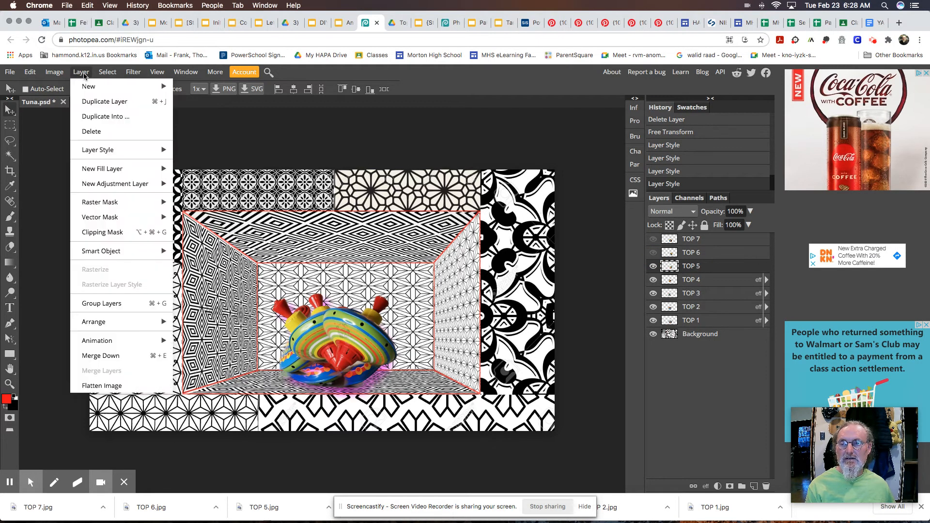
{"action": "mouse_move", "coordinate": [96, 149]}
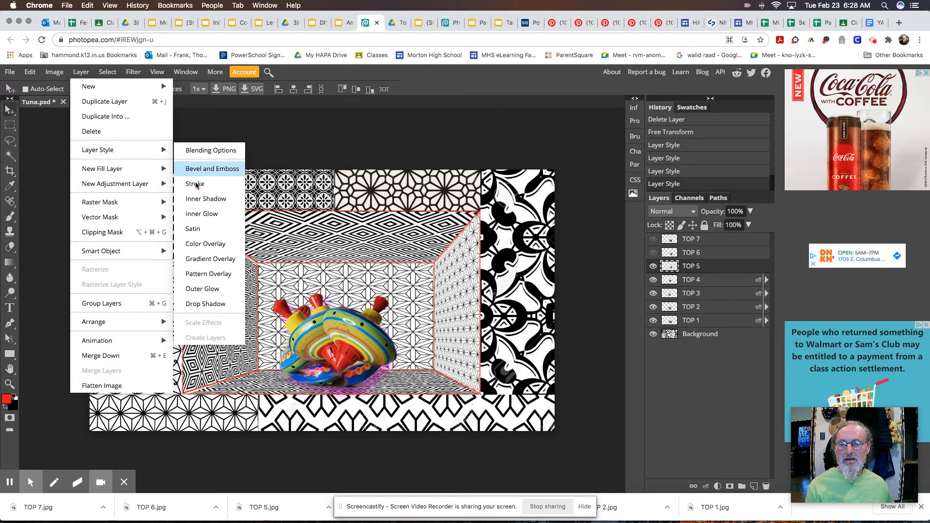
{"action": "left_click", "coordinate": [196, 303]}
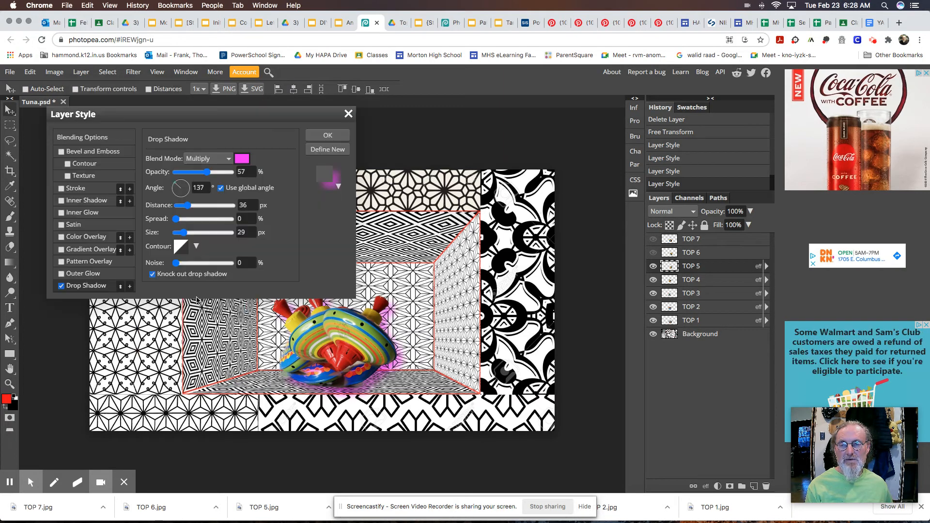
{"action": "left_click", "coordinate": [326, 135]}
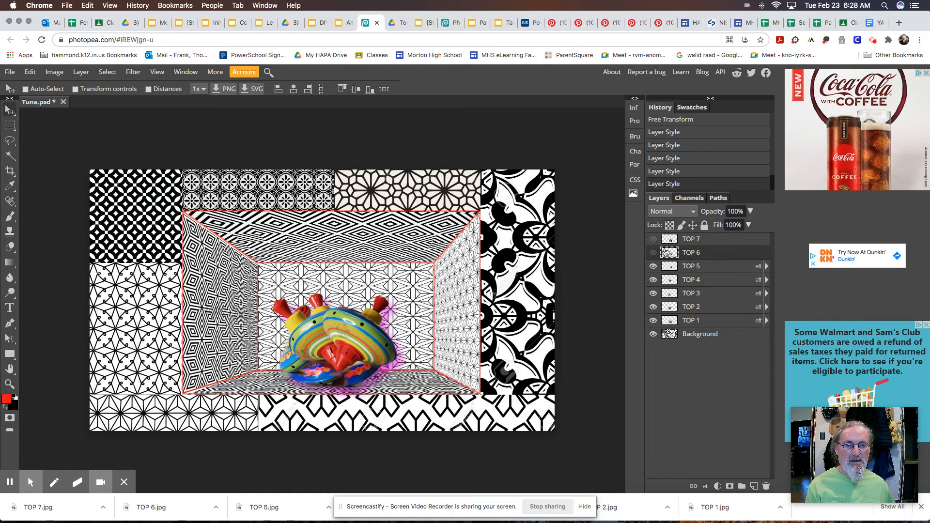
Step: Make TOP 6 visible and add the magenta drop shadow to it with the same settings
{"action": "left_click", "coordinate": [707, 253]}
{"action": "left_click", "coordinate": [652, 253]}
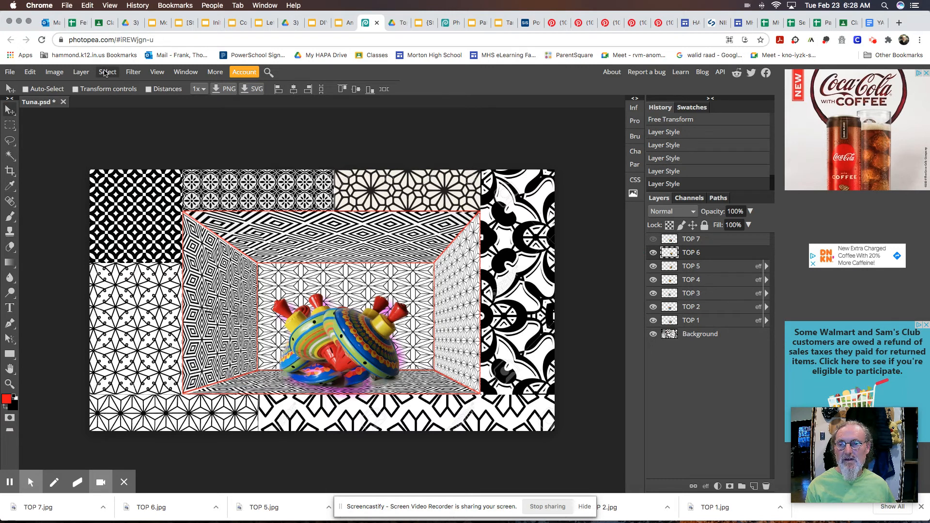
{"action": "left_click", "coordinate": [81, 71]}
{"action": "mouse_move", "coordinate": [92, 151]}
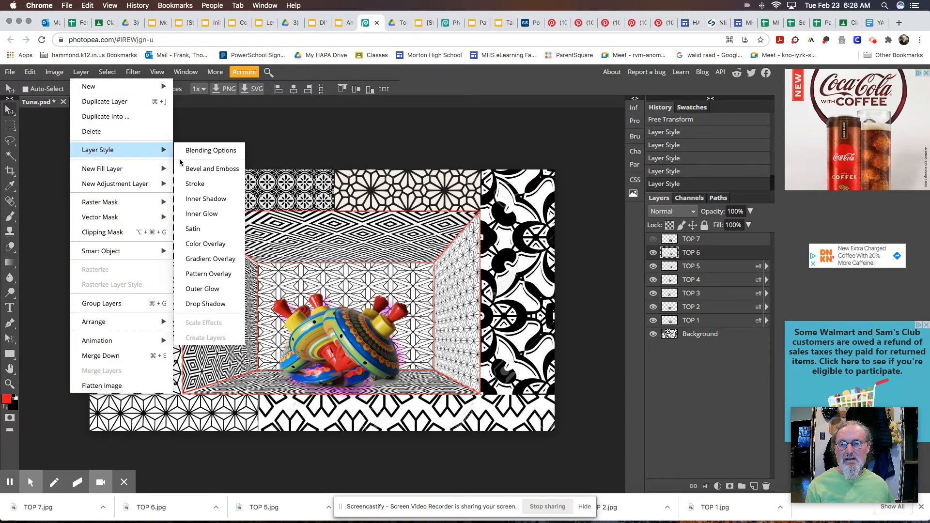
{"action": "left_click", "coordinate": [223, 300]}
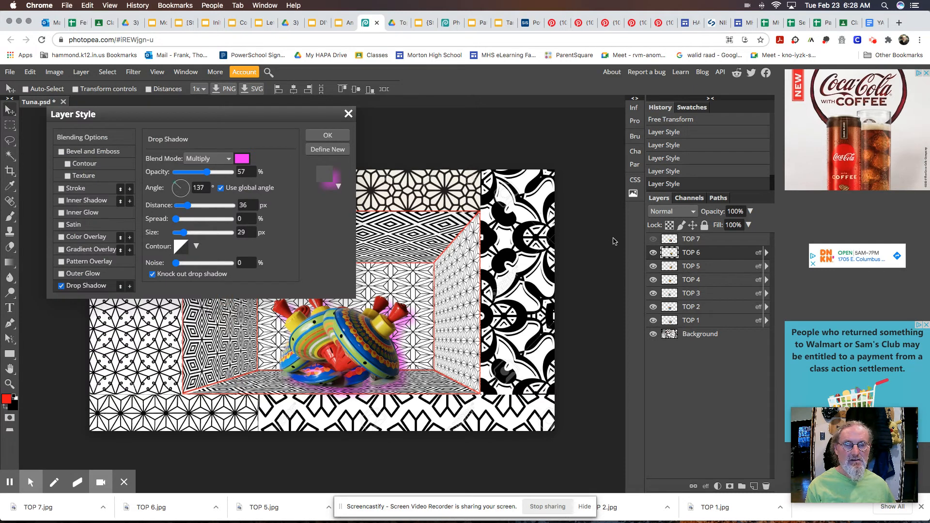
{"action": "left_click", "coordinate": [327, 135]}
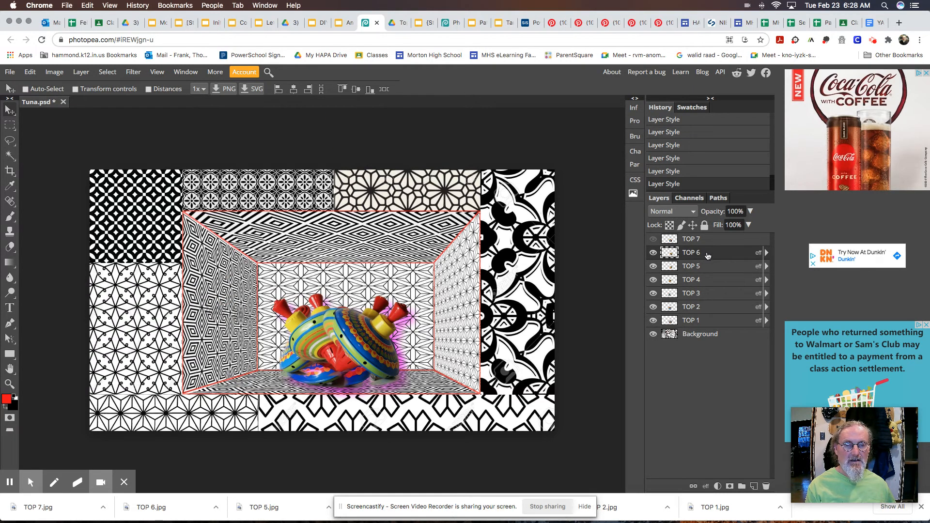
Step: Make TOP 7 visible and add the magenta drop shadow to it with the same settings
{"action": "left_click", "coordinate": [696, 239]}
{"action": "left_click", "coordinate": [652, 239]}
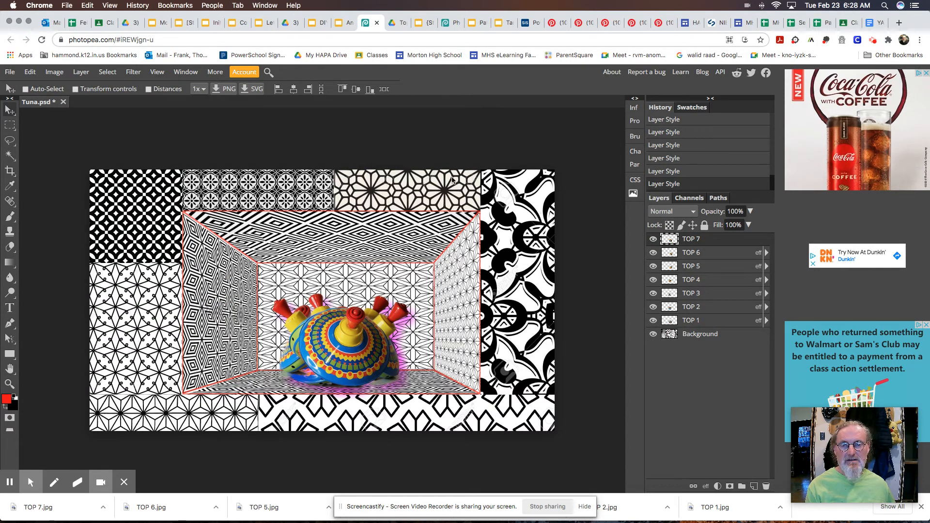
{"action": "left_click", "coordinate": [80, 71]}
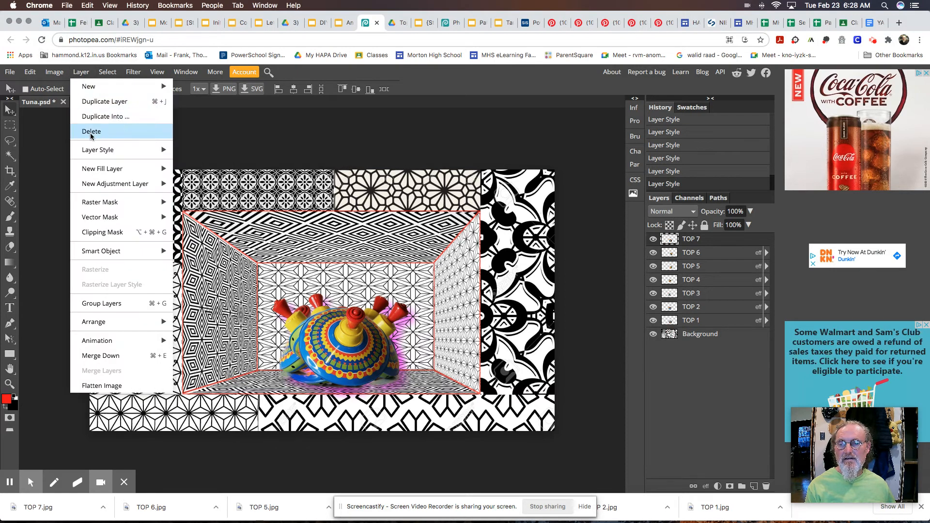
{"action": "mouse_move", "coordinate": [92, 152]}
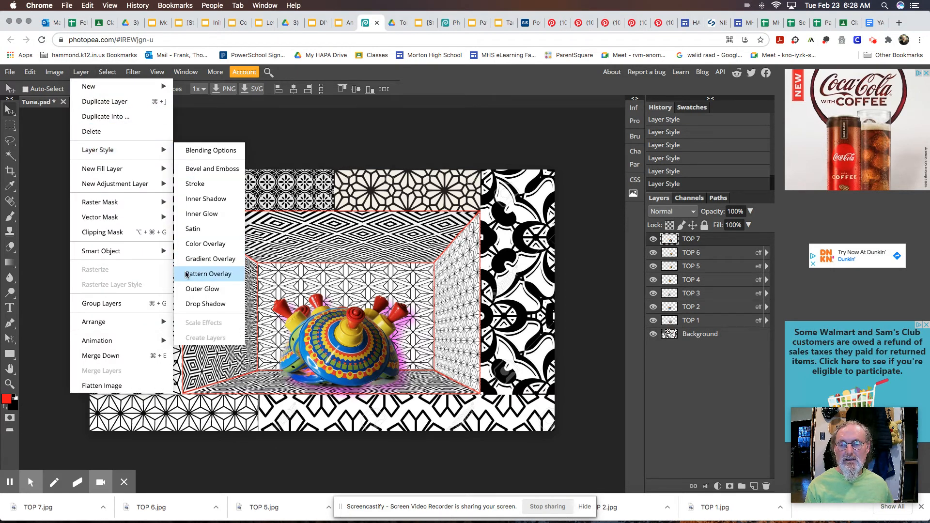
{"action": "left_click", "coordinate": [198, 303]}
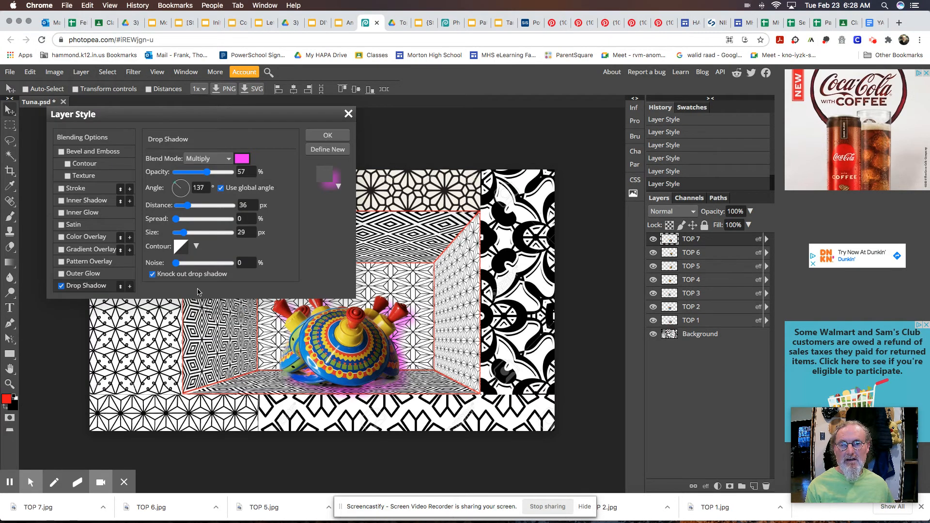
{"action": "left_click", "coordinate": [325, 136]}
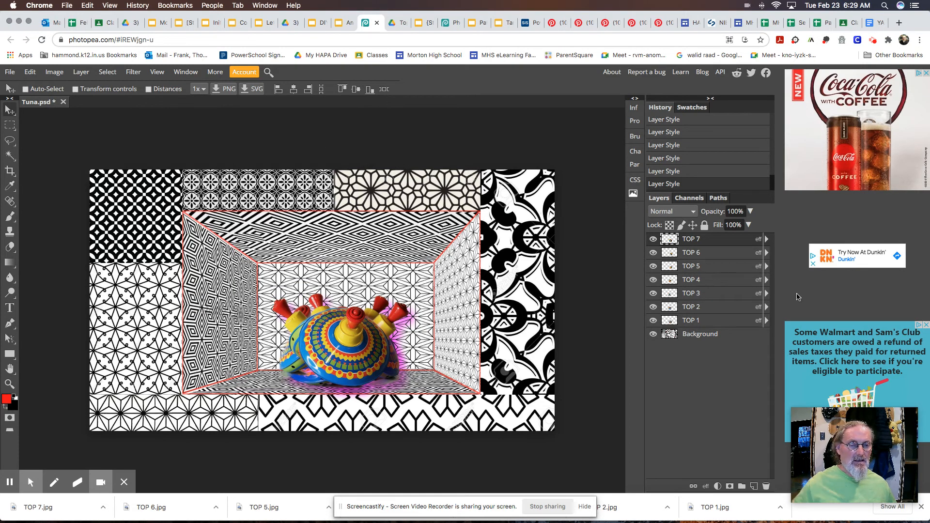
Step: Rename the TOP 1 layer as "_a_, 400 TOP 1" so it becomes a 400 ms animation frame
{"action": "left_click", "coordinate": [691, 321]}
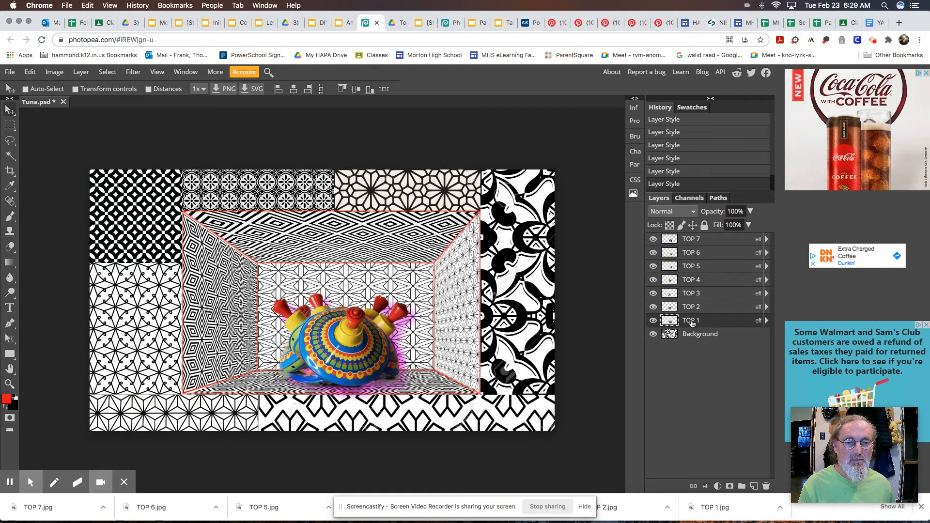
{"action": "double_click", "coordinate": [692, 321]}
{"action": "left_click", "coordinate": [691, 321]}
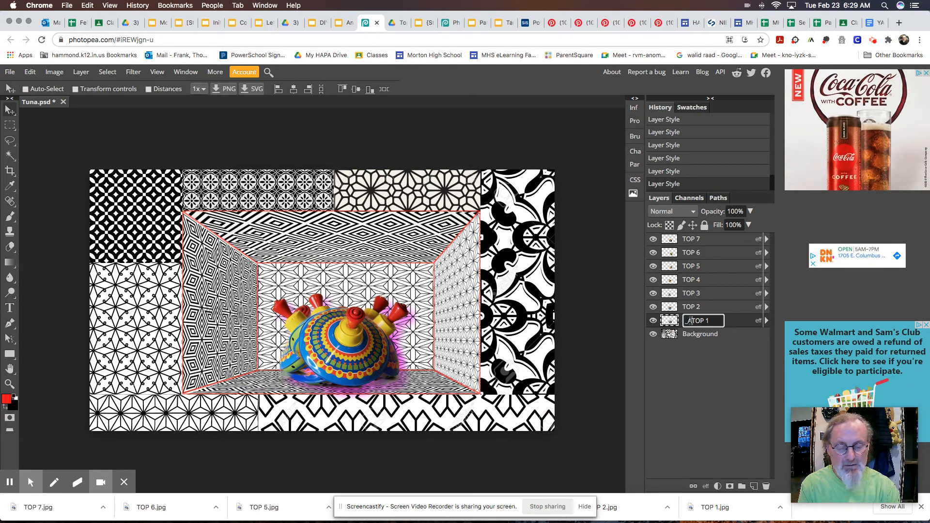
{"action": "type", "text": "-"}
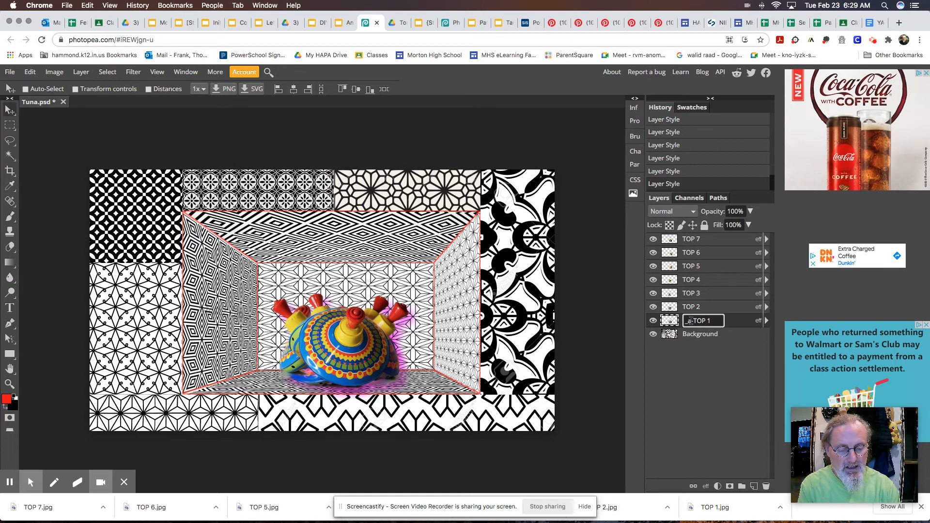
{"action": "key", "text": "BackSpace"}
{"action": "type", "text": "_"}
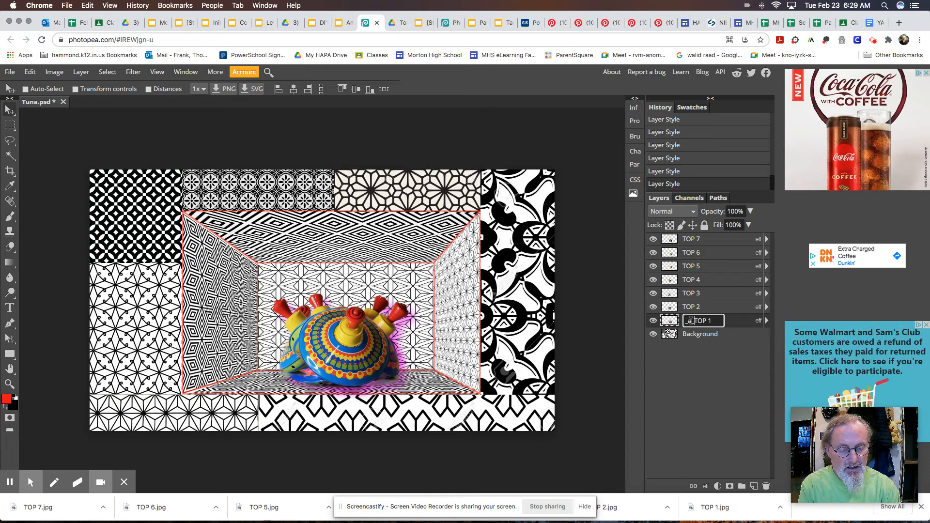
{"action": "type", "text": "<"}
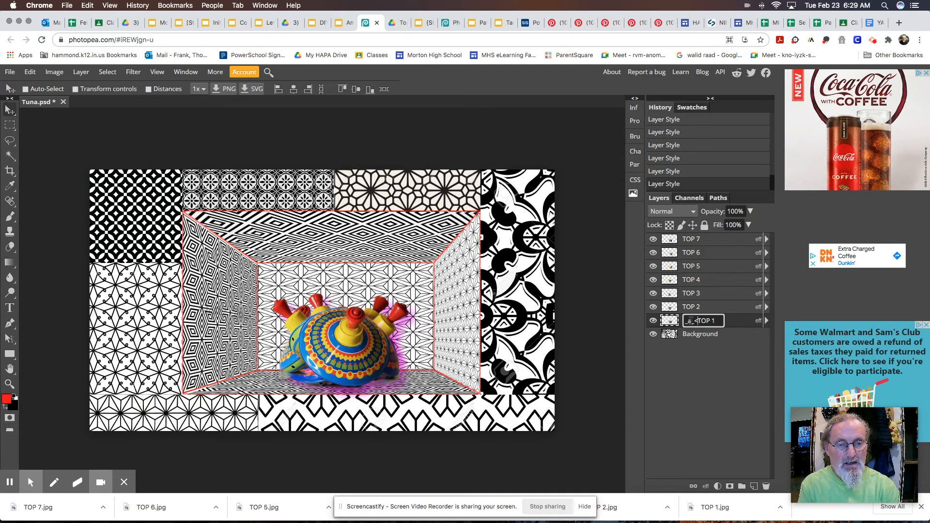
{"action": "key", "text": "BackSpace"}
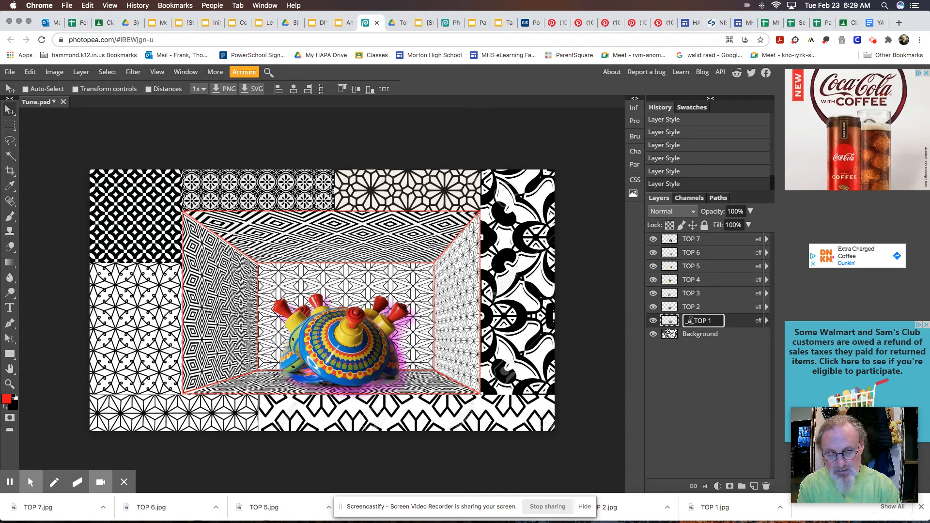
{"action": "type", "text": ", "}
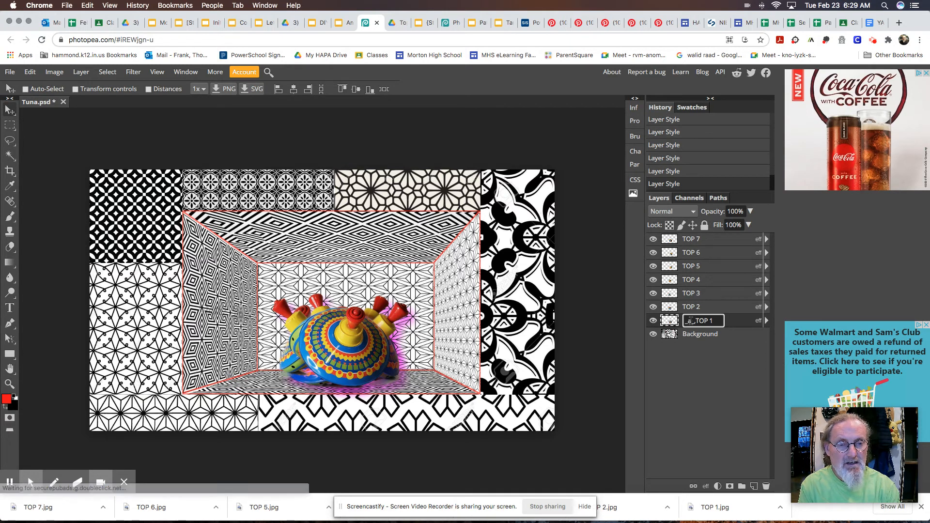
{"action": "type", "text": "400"}
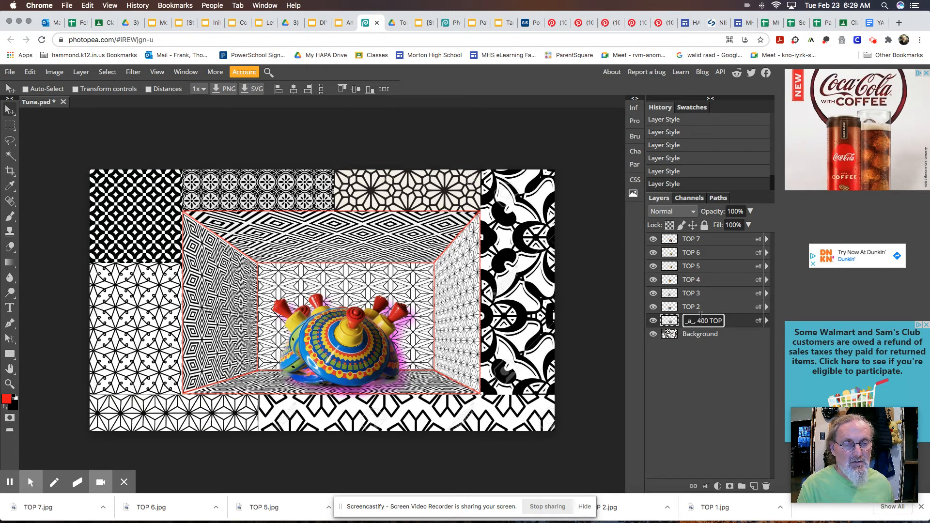
{"action": "left_click_drag", "start_coordinate": [693, 320], "coordinate": [678, 322]}
{"action": "key", "text": "BackSpace"}
{"action": "key", "text": "Return"}
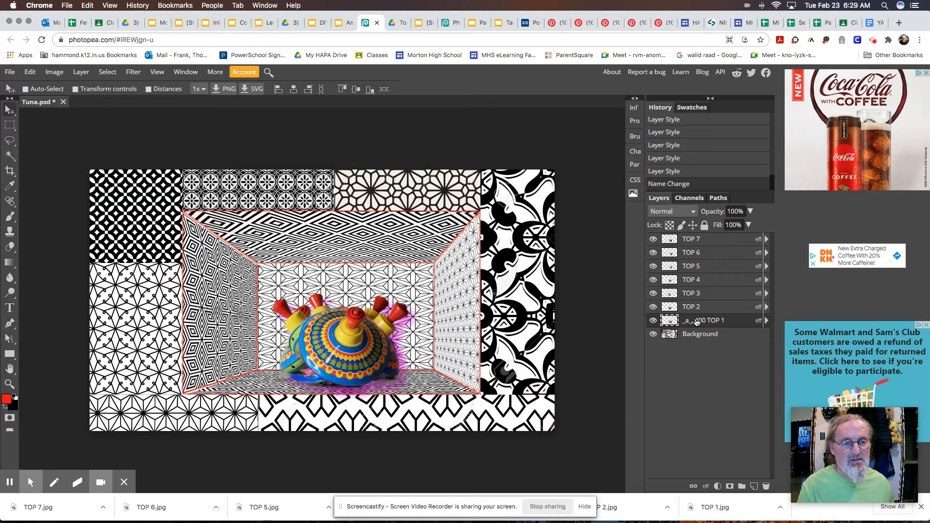
Step: Copy the "_a_, 400" prefix from the TOP 1 layer name and put it in front of the TOP 2 name
{"action": "double_click", "coordinate": [702, 321]}
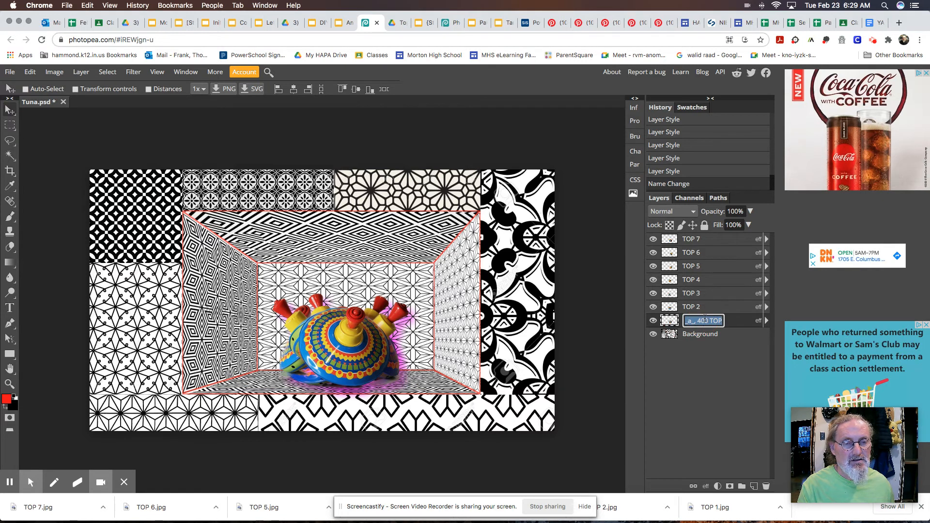
{"action": "left_click", "coordinate": [711, 320]}
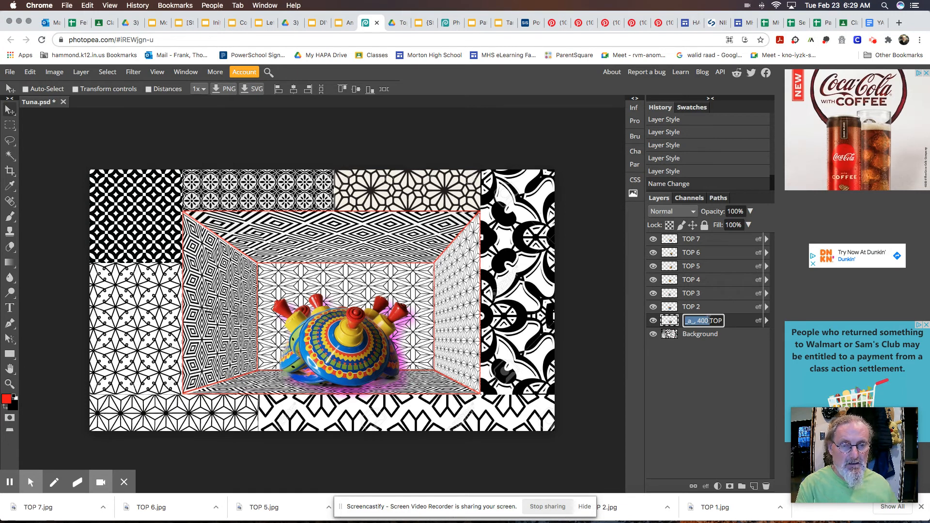
{"action": "left_click", "coordinate": [692, 308]}
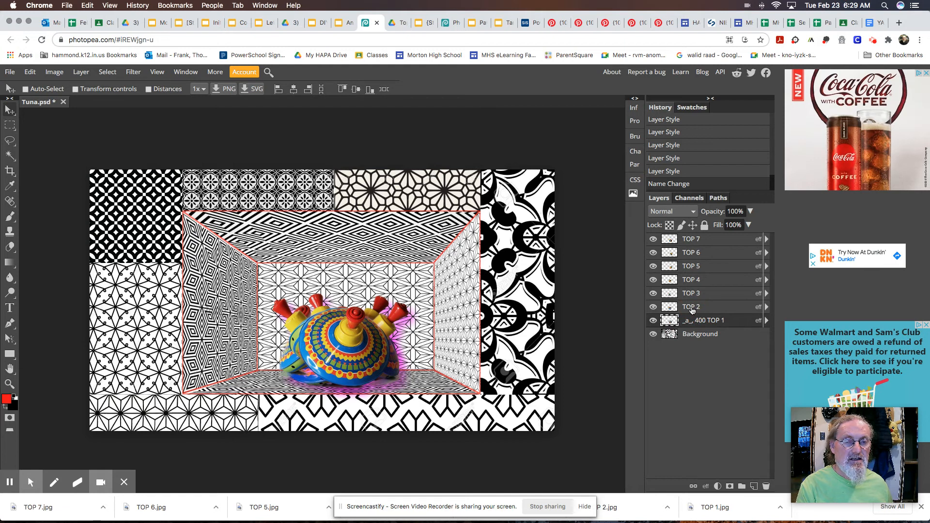
{"action": "double_click", "coordinate": [692, 309]}
{"action": "left_click", "coordinate": [687, 307]}
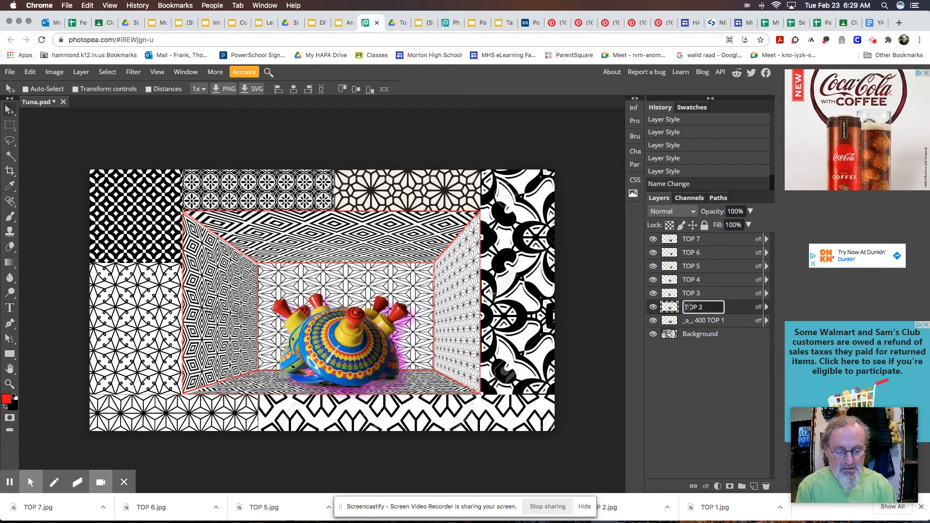
{"action": "type", "text": "_a_, 400"}
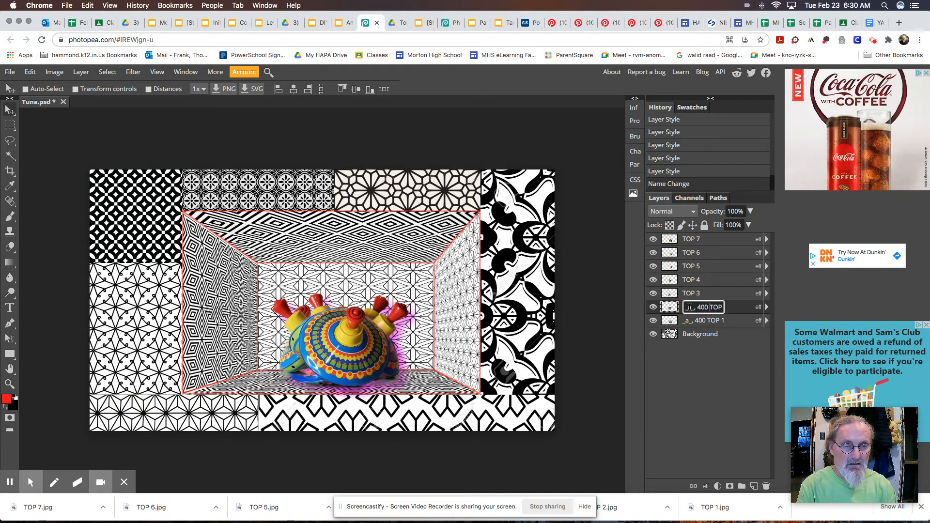
{"action": "key", "text": "Return"}
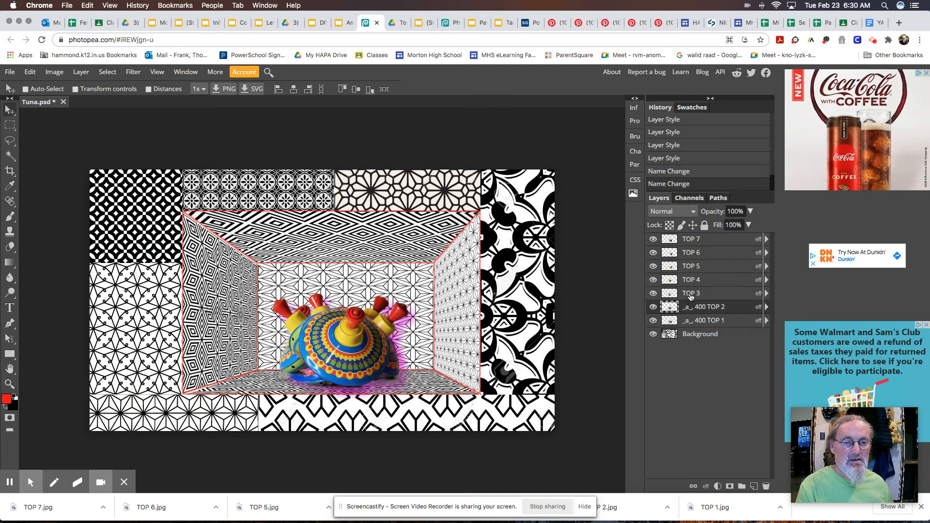
Step: Add the "_a_, 400" prefix to the names of the TOP 3 and TOP 4 layers
{"action": "double_click", "coordinate": [690, 294]}
{"action": "left_click", "coordinate": [691, 293]}
{"action": "type", "text": "_a_, 400"}
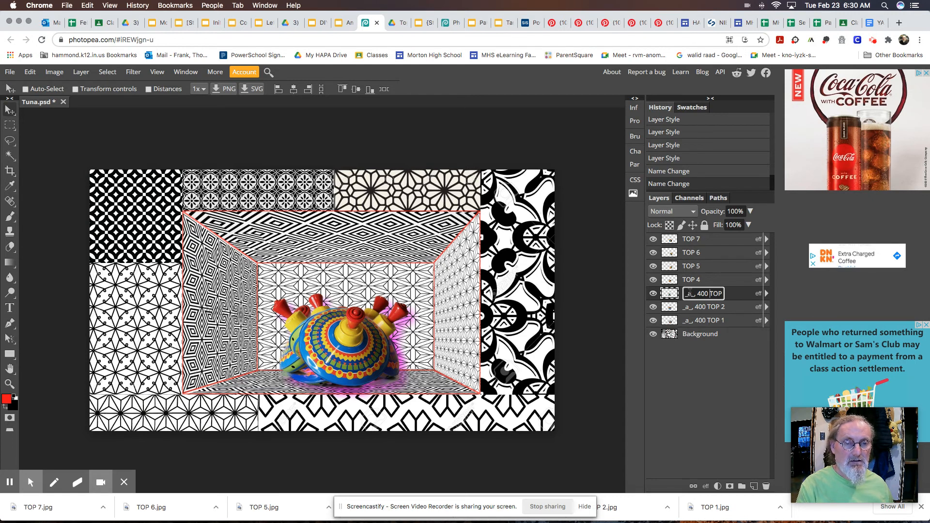
{"action": "double_click", "coordinate": [689, 280]}
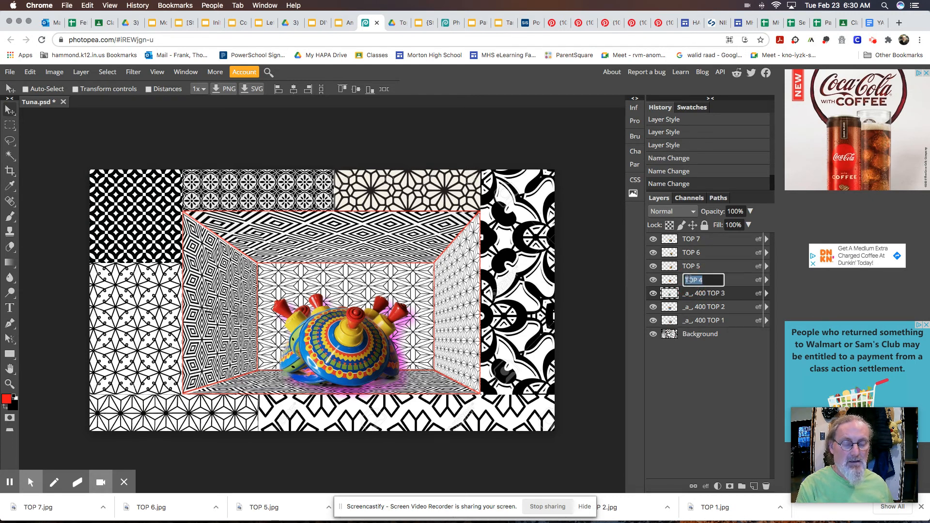
{"action": "left_click", "coordinate": [686, 279]}
{"action": "type", "text": "_a_, 400"}
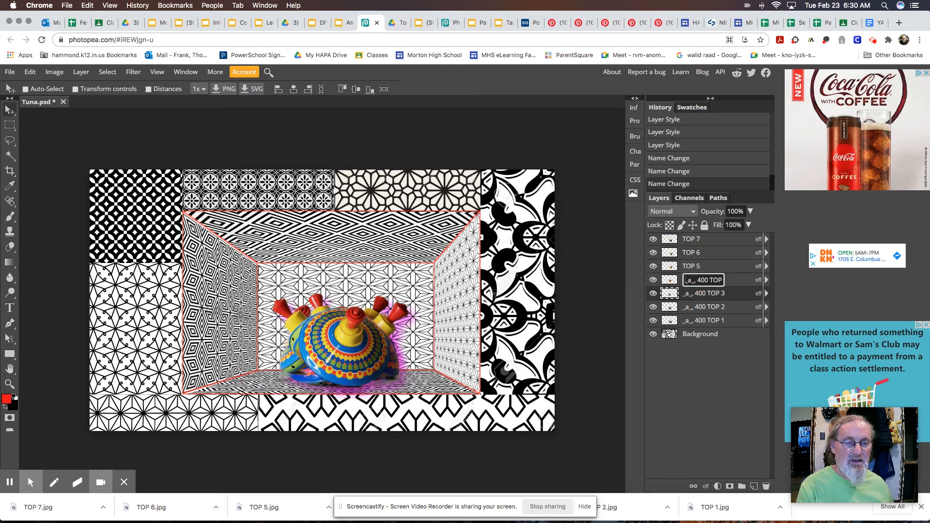
Step: Add the "_a_, 400" prefix to the names of the TOP 5 and TOP 6 layers
{"action": "left_click", "coordinate": [691, 267]}
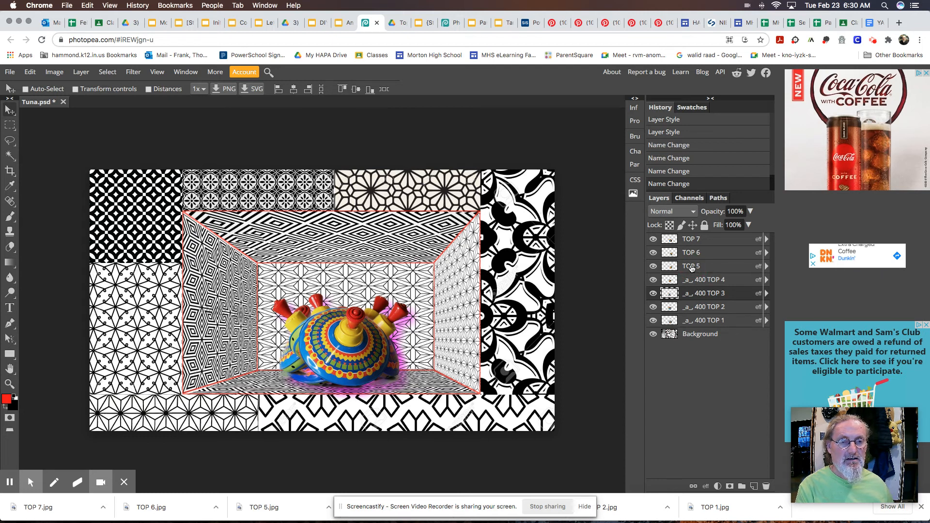
{"action": "double_click", "coordinate": [691, 267]}
{"action": "left_click", "coordinate": [687, 266]}
{"action": "type", "text": "_a_, 400"}
{"action": "double_click", "coordinate": [691, 253]}
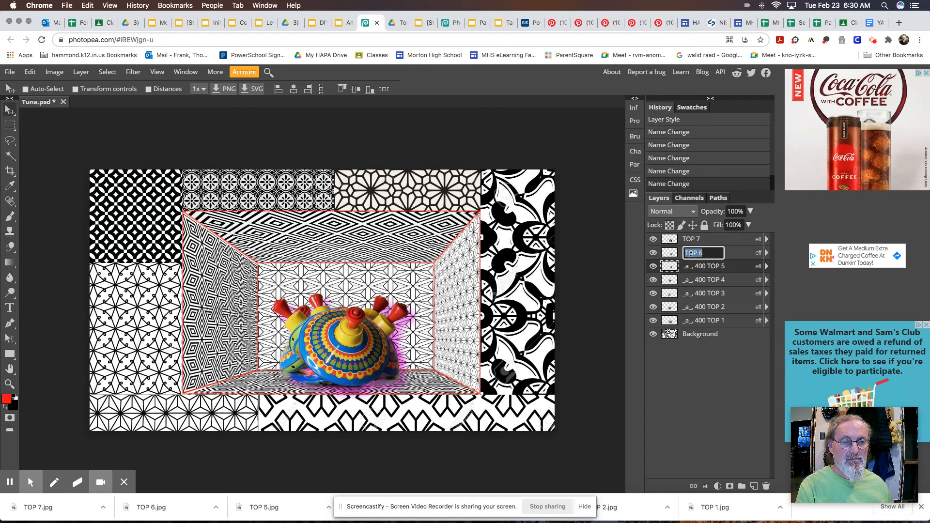
{"action": "left_click", "coordinate": [686, 252]}
{"action": "type", "text": "_a_, 400"}
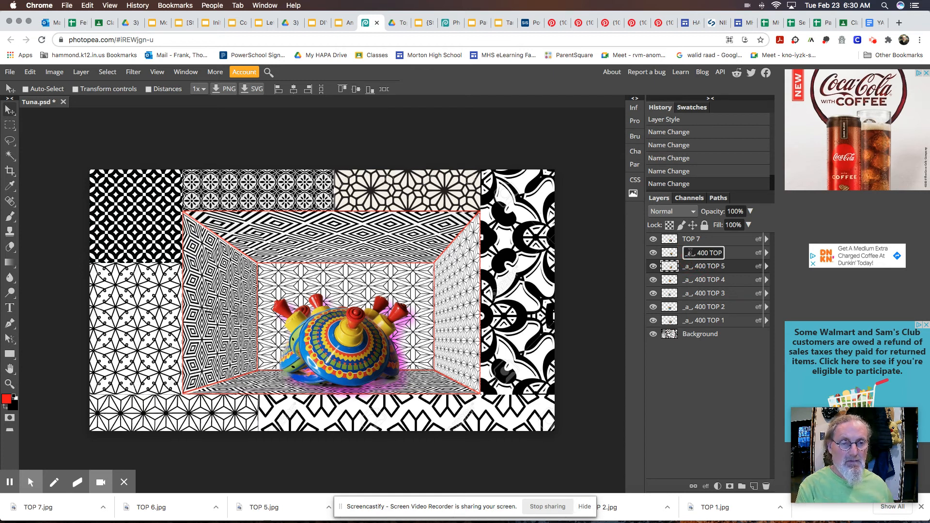
Step: Rename the TOP 7 layer as "_a_, 400 TOP 7"
{"action": "double_click", "coordinate": [692, 239]}
{"action": "left_click", "coordinate": [686, 239]}
{"action": "type", "text": "_a_, 400"}
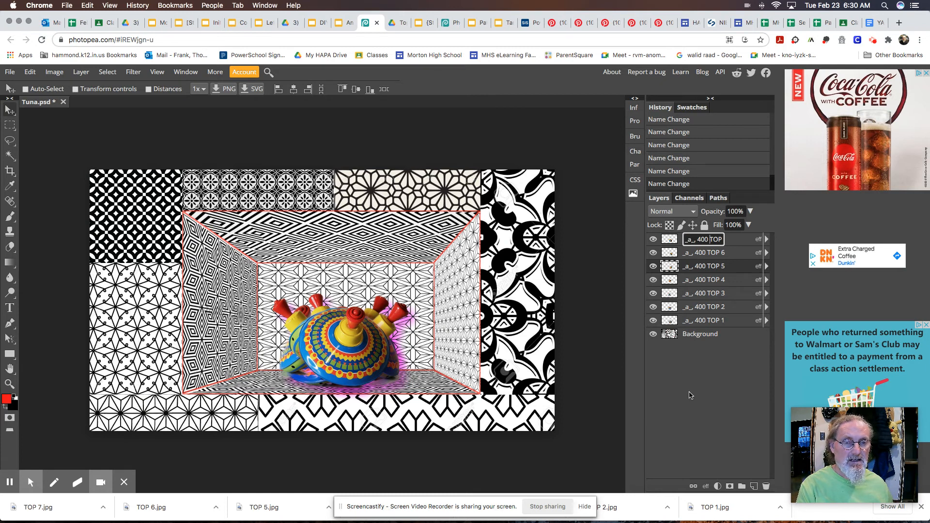
{"action": "key", "text": "Return"}
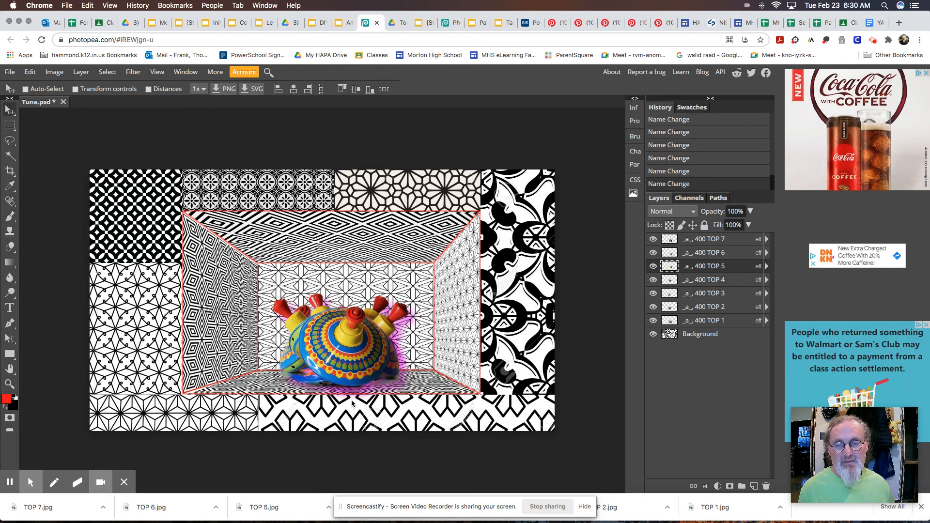
Step: Save the Tuna document with all its layers as a PSD file
{"action": "left_click", "coordinate": [9, 73]}
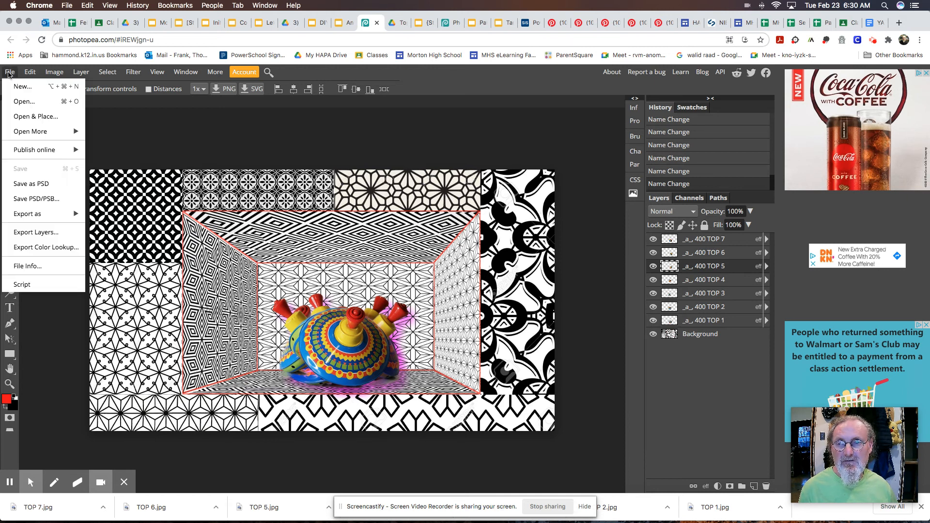
{"action": "left_click", "coordinate": [33, 188]}
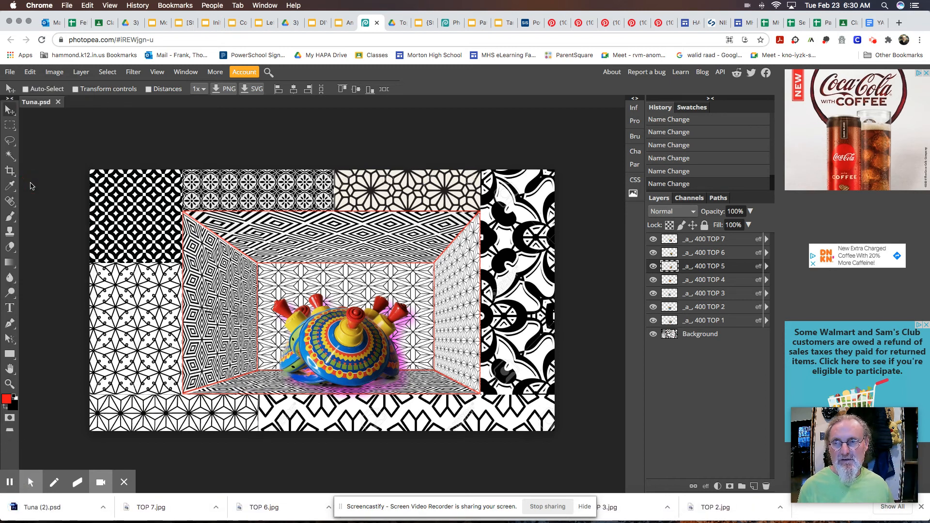
Step: Export the animation as a GIF at its full 1920 x 1080 px size, with 100% quality, 100% speed and endless repeat
{"action": "left_click", "coordinate": [10, 73]}
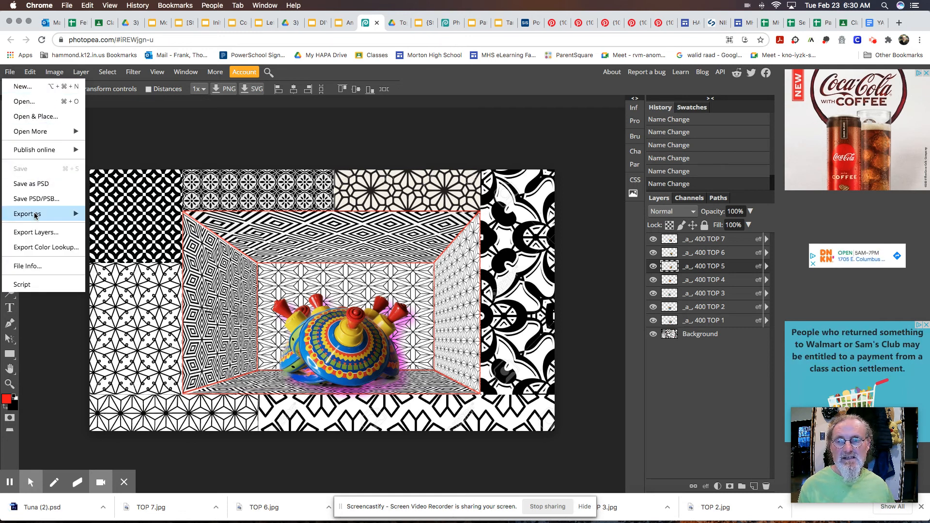
{"action": "mouse_move", "coordinate": [73, 213]}
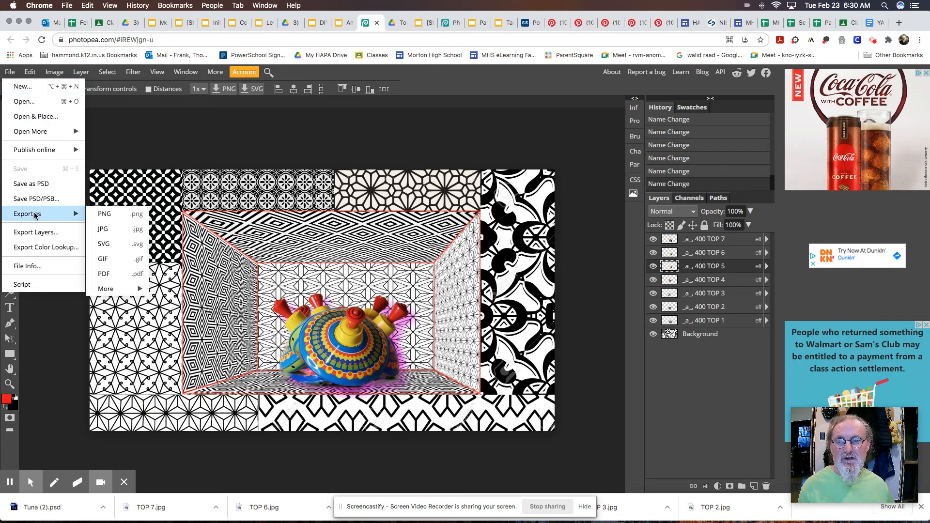
{"action": "left_click", "coordinate": [104, 260]}
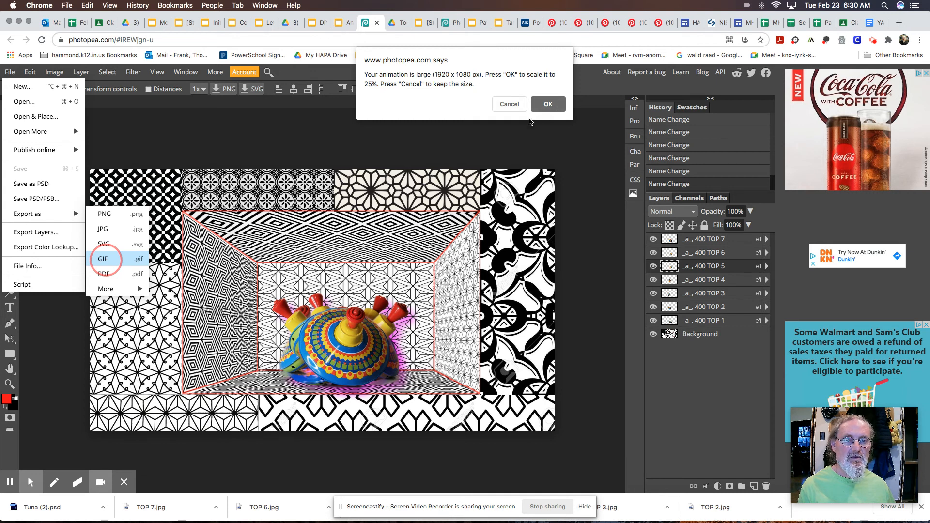
{"action": "left_click", "coordinate": [506, 104]}
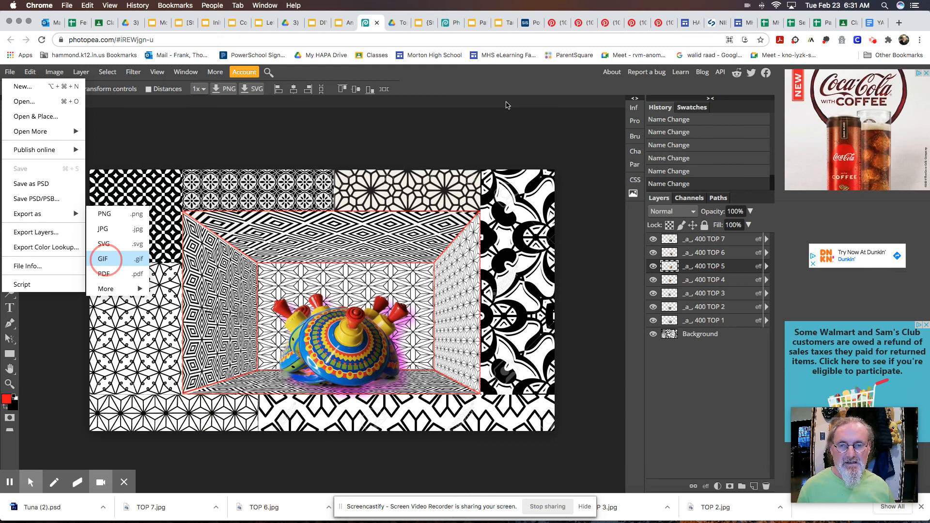
{"action": "left_click", "coordinate": [104, 259]}
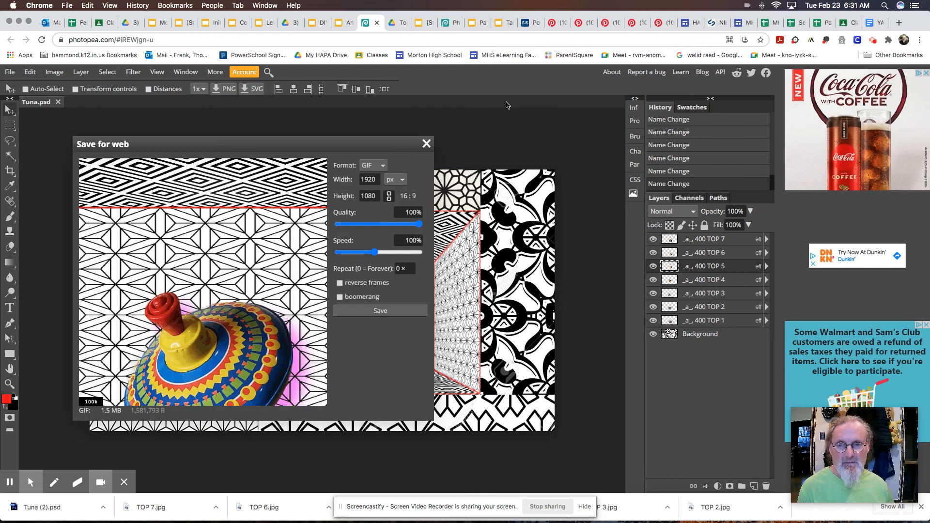
{"action": "left_click_drag", "start_coordinate": [300, 146], "coordinate": [354, 132]}
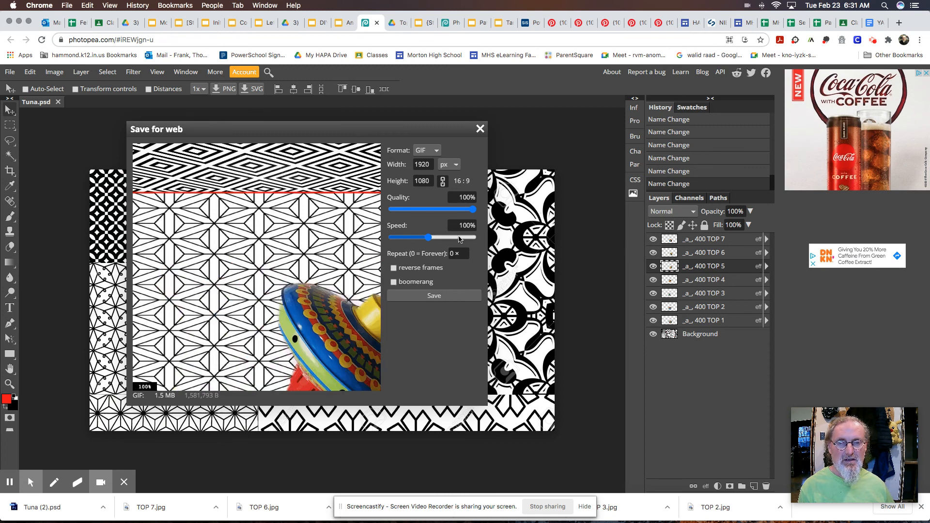
{"action": "left_click", "coordinate": [438, 296]}
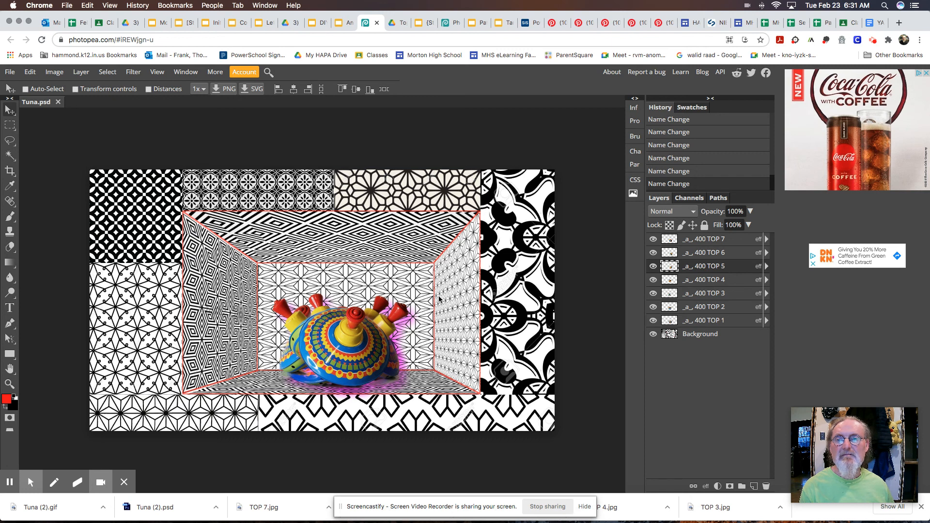
Step: Switch to the "{Student} Animation on Stage" presentation in Google Slides
{"action": "left_click", "coordinate": [345, 23]}
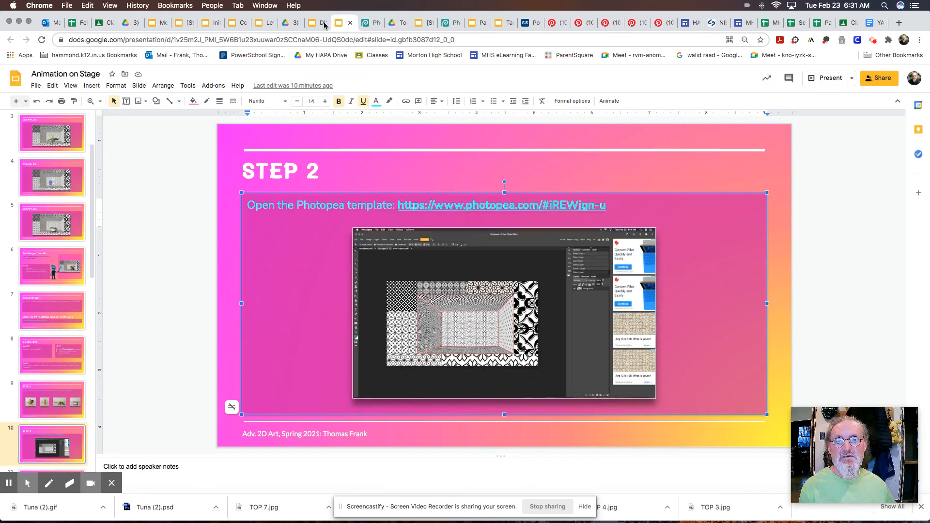
{"action": "left_click", "coordinate": [312, 23]}
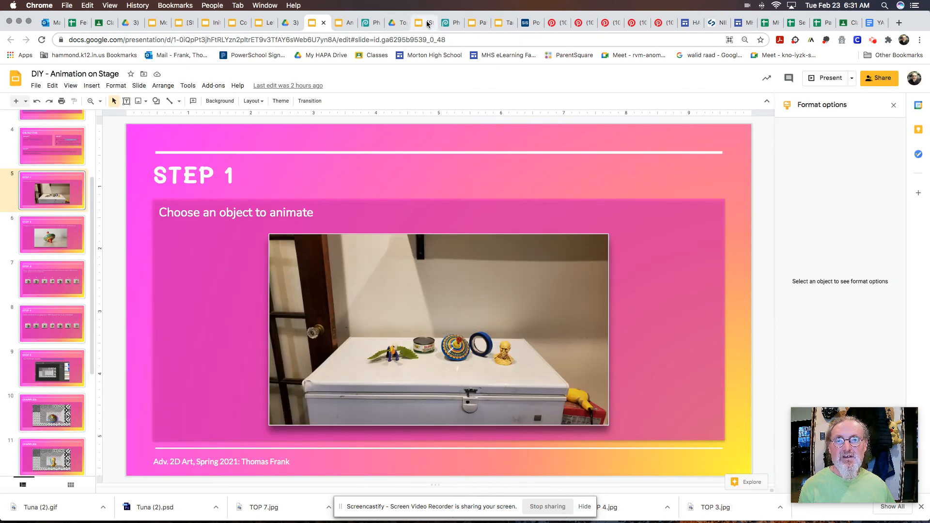
{"action": "left_click", "coordinate": [426, 22]}
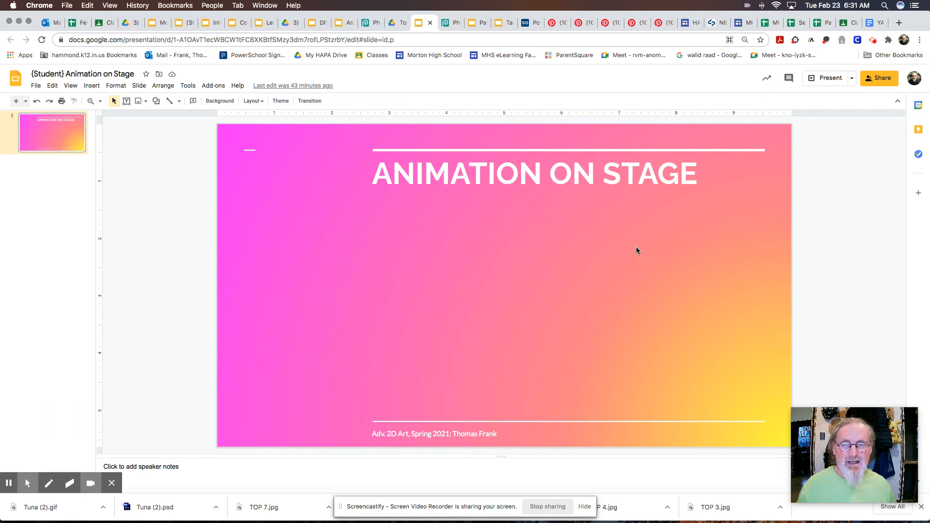
Step: Insert the exported spinning top GIF into the title slide and position it below the "ANIMATION ON STAGE" title, slightly right of the slide's centre
{"action": "mouse_move", "coordinate": [803, 510]}
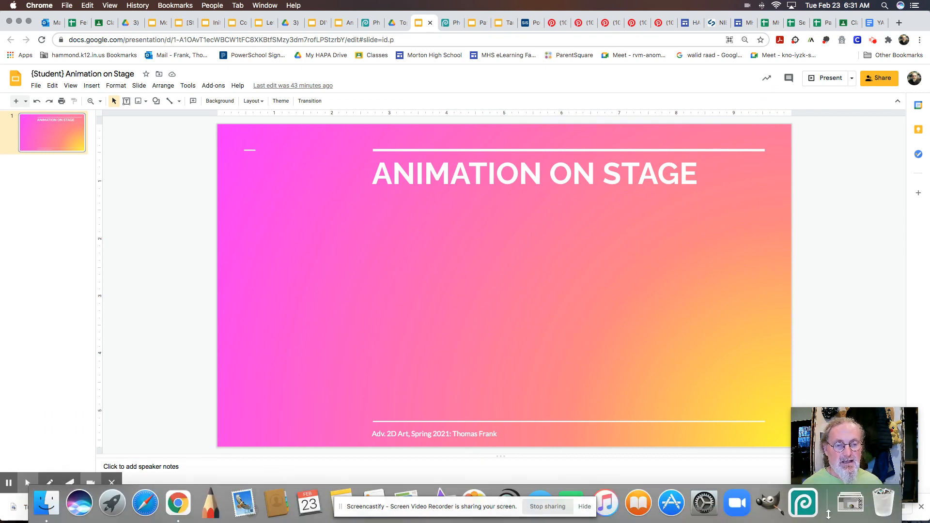
{"action": "left_click", "coordinate": [850, 505]}
{"action": "left_click_drag", "start_coordinate": [552, 118], "coordinate": [510, 271]}
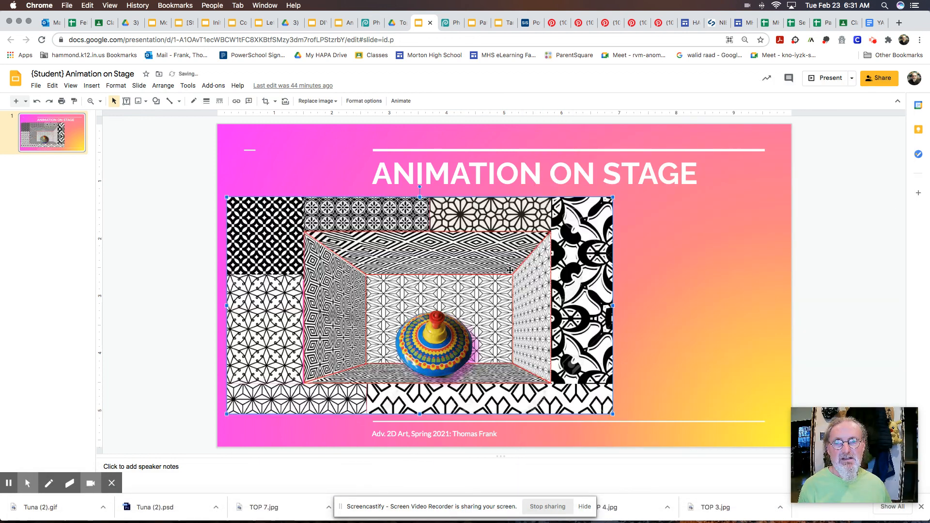
{"action": "left_click_drag", "start_coordinate": [462, 226], "coordinate": [546, 223]}
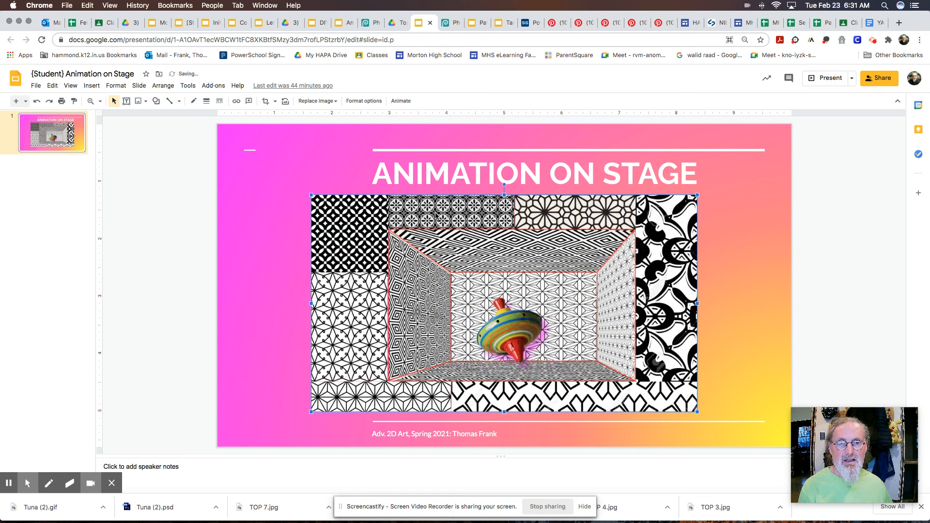
{"action": "left_click_drag", "start_coordinate": [437, 215], "coordinate": [469, 215]}
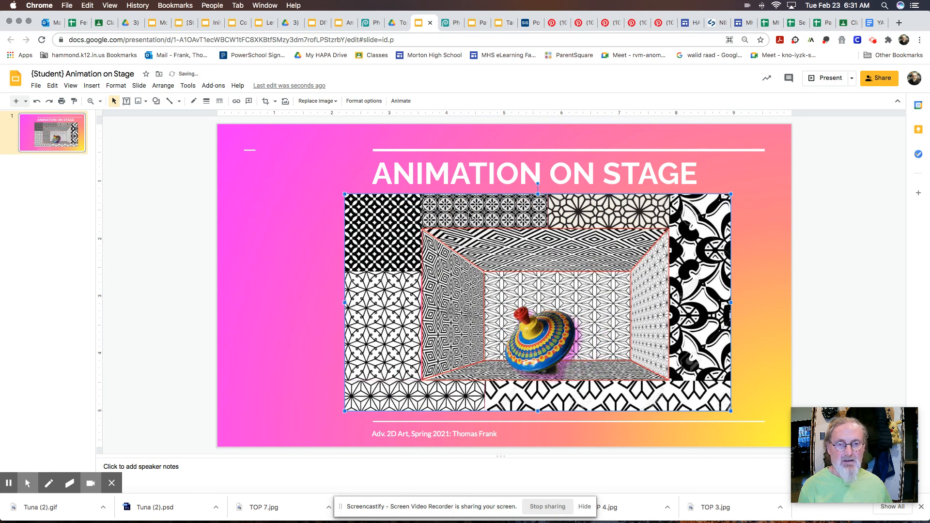